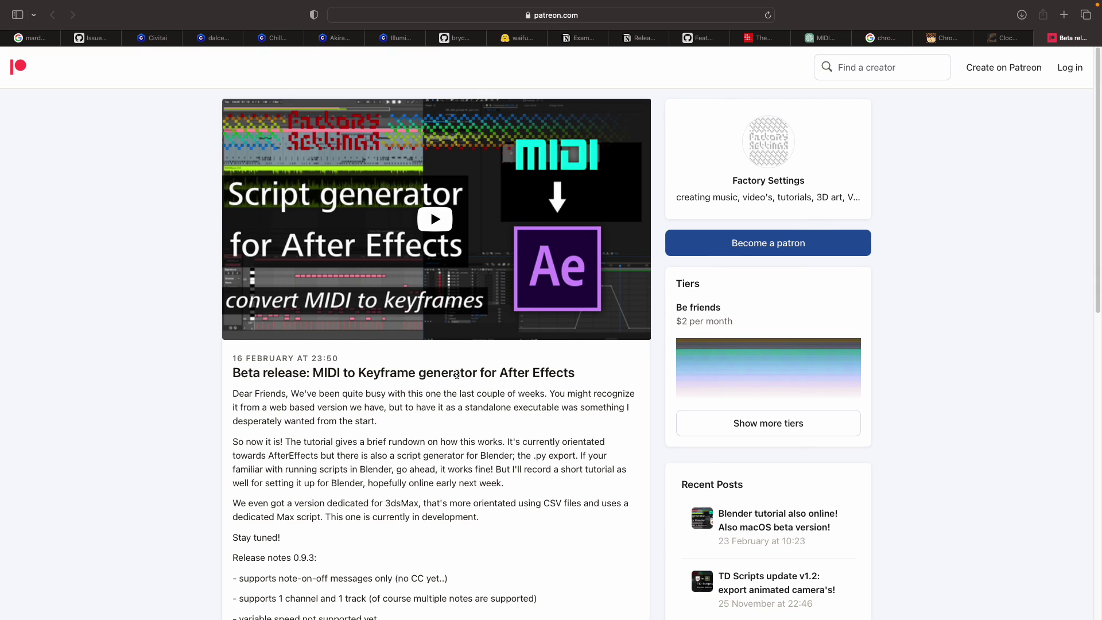
- Highlight the After Effects and 3dsMax mentions in the post, then scroll through it
drag(508, 372, 580, 374)
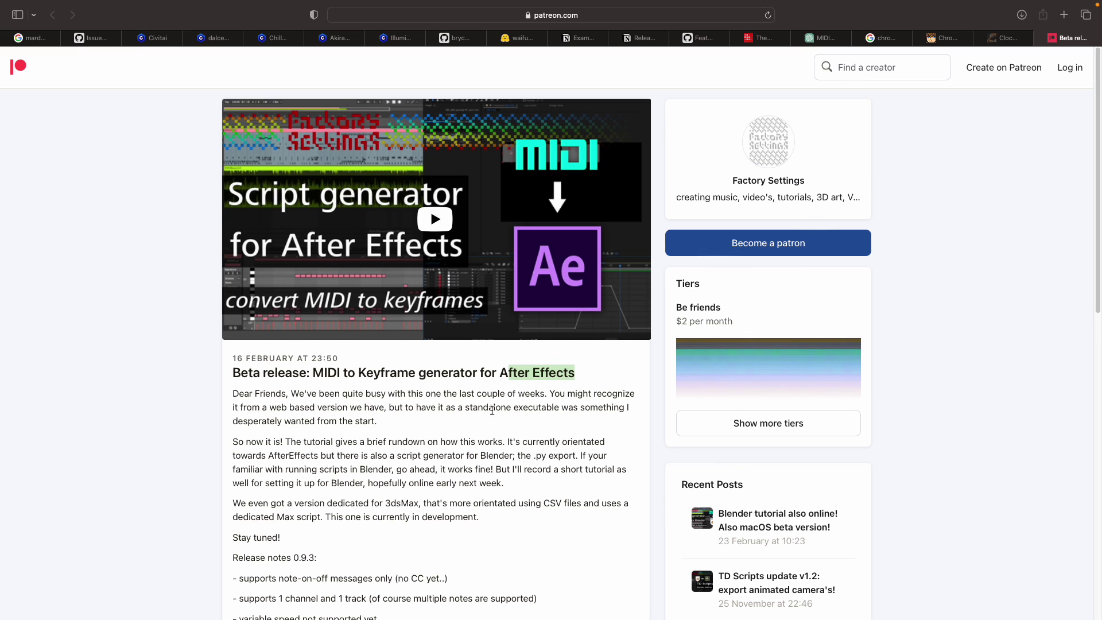
drag(392, 504, 408, 502)
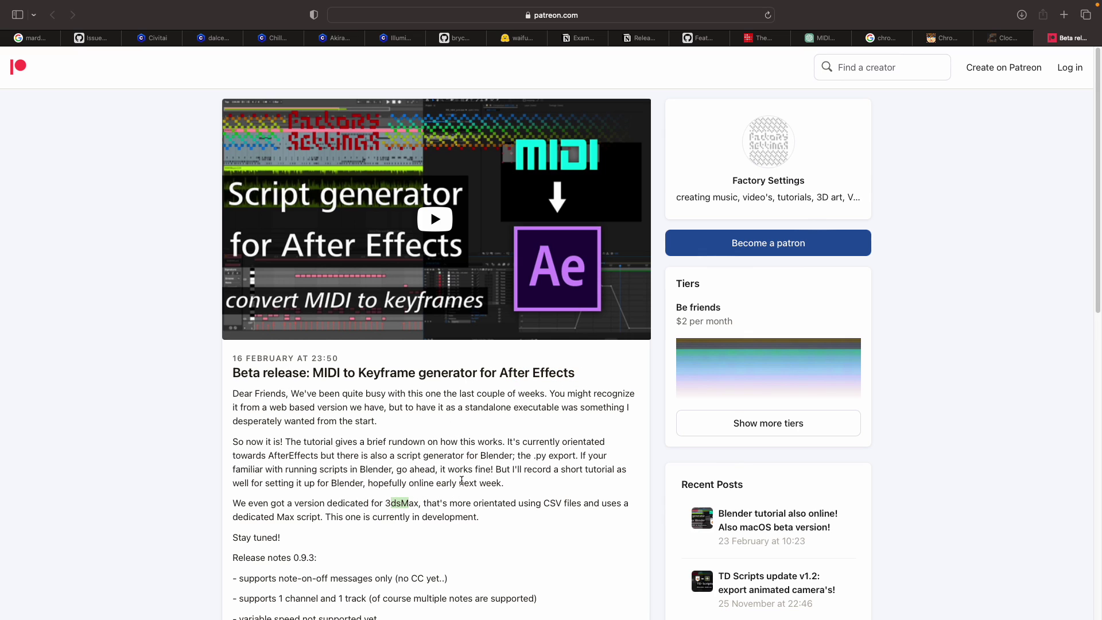
scroll(466, 480, down, 1)
scroll(477, 402, down, 5)
scroll(491, 326, up, 5)
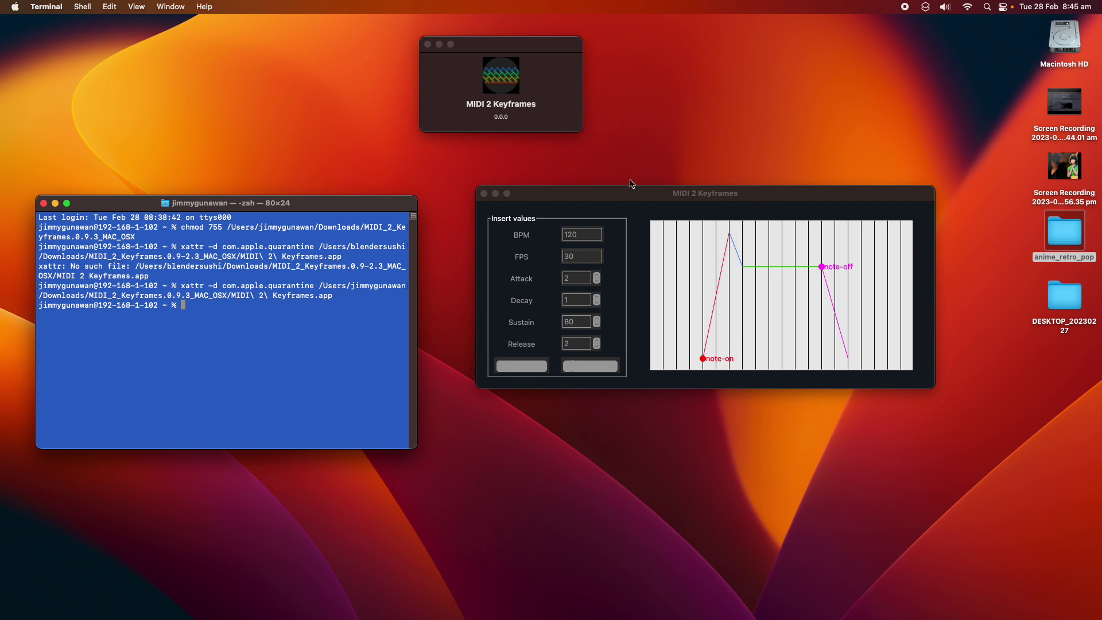
- Nudge the MIDI 2 Keyframes window left, enlarge Terminal, then quit Terminal
drag(602, 197, 577, 194)
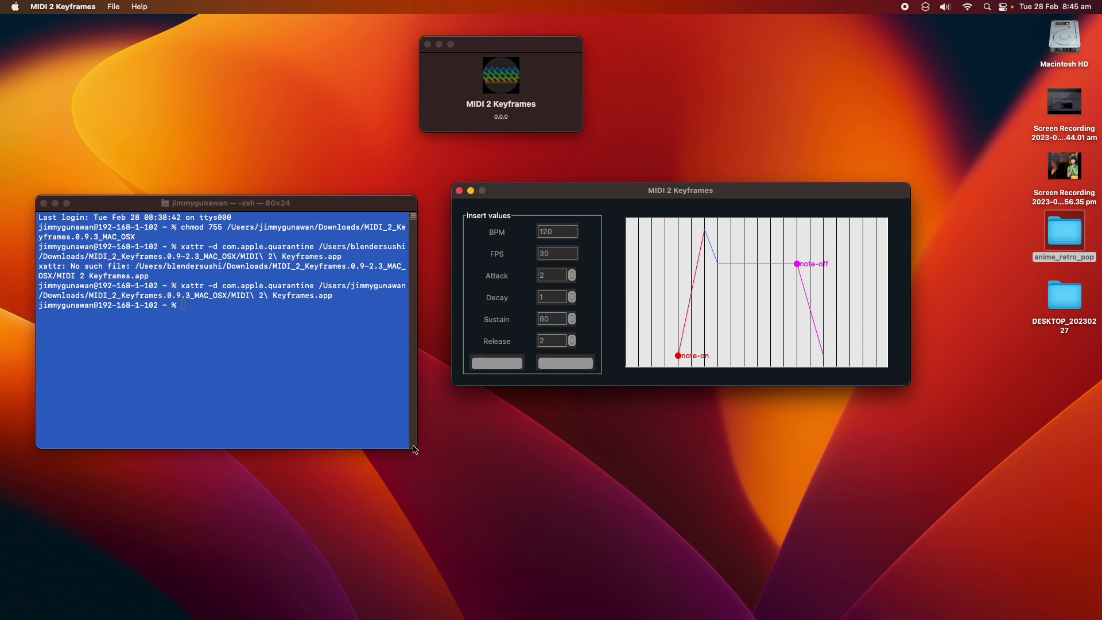
drag(415, 451, 422, 470)
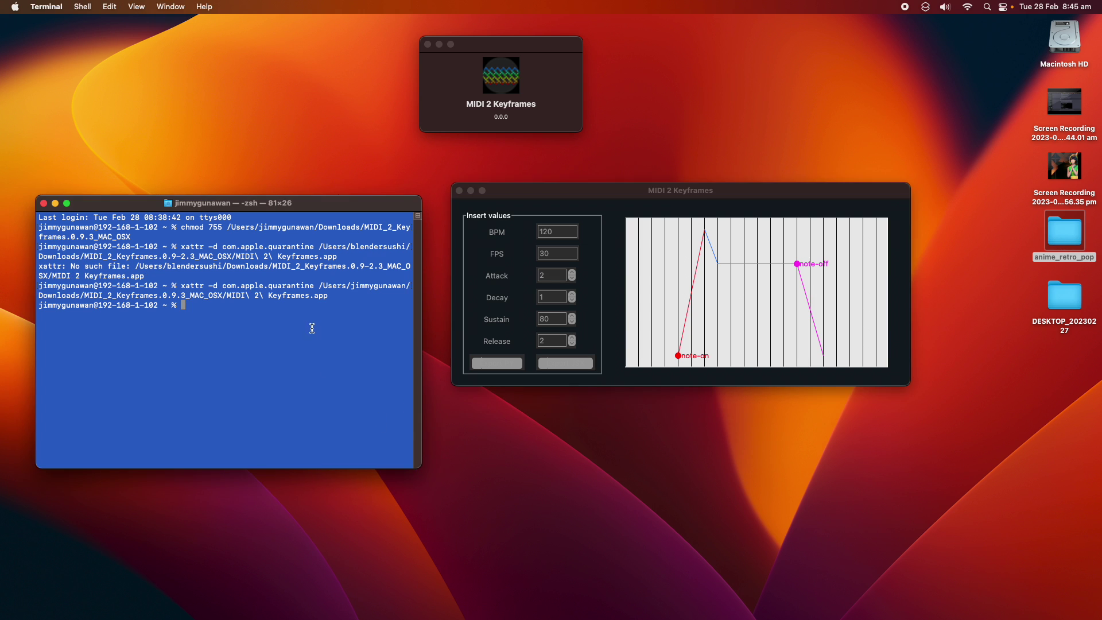
drag(256, 312, 315, 285)
click(183, 286)
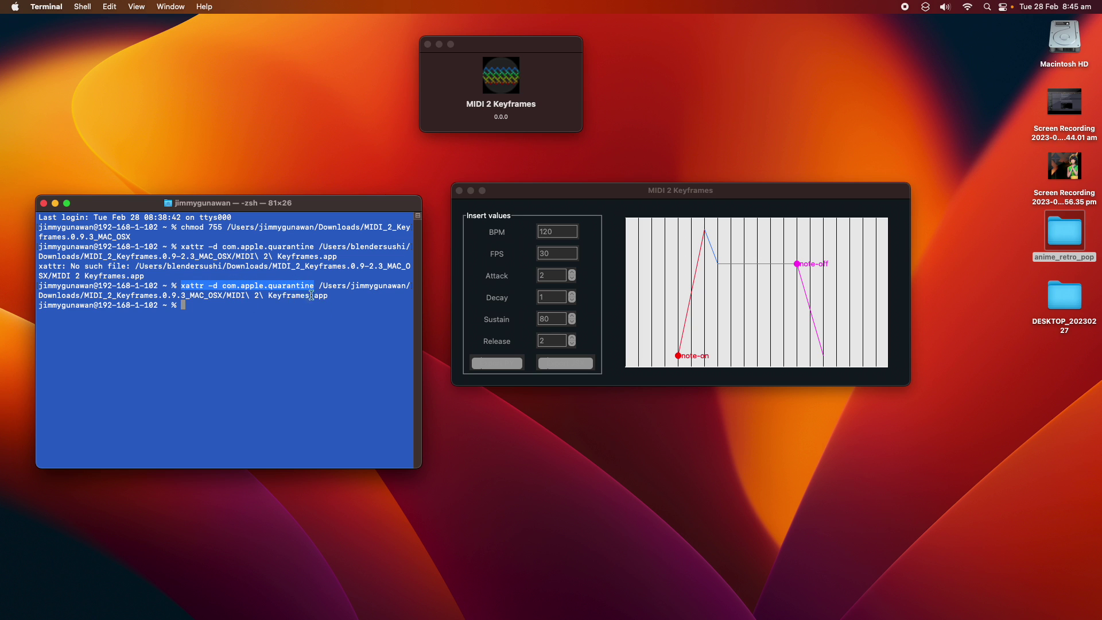
click(47, 5)
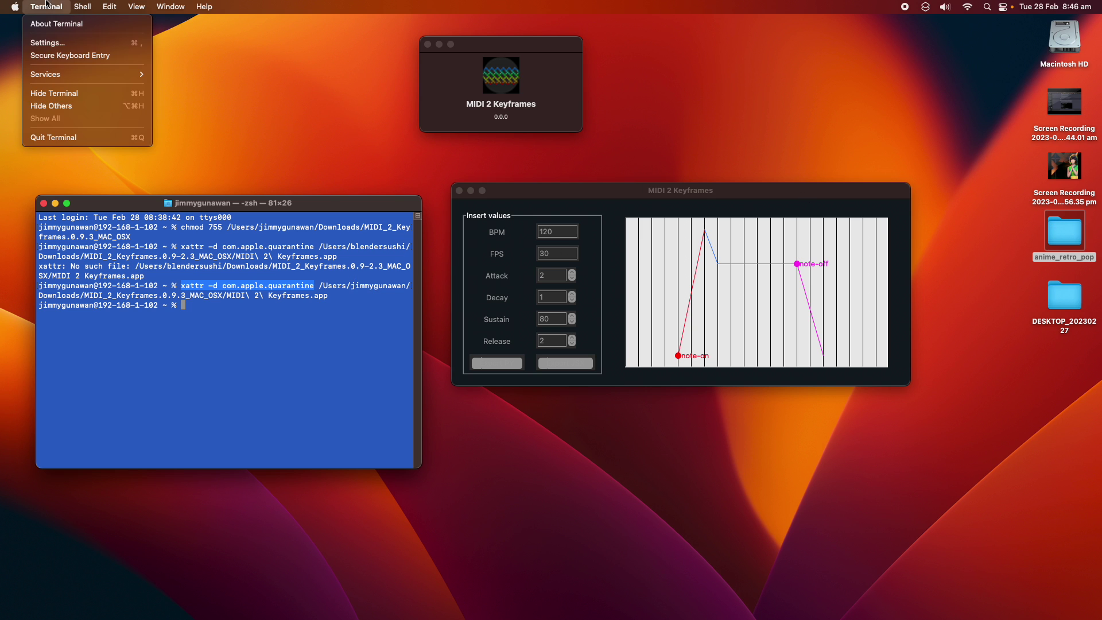
click(68, 138)
- Open Downloads > MIDI_2_Keyframes.0.9.3_MAC_OSX and select the MIDI 2 Keyframes application
double_click(1054, 245)
click(263, 356)
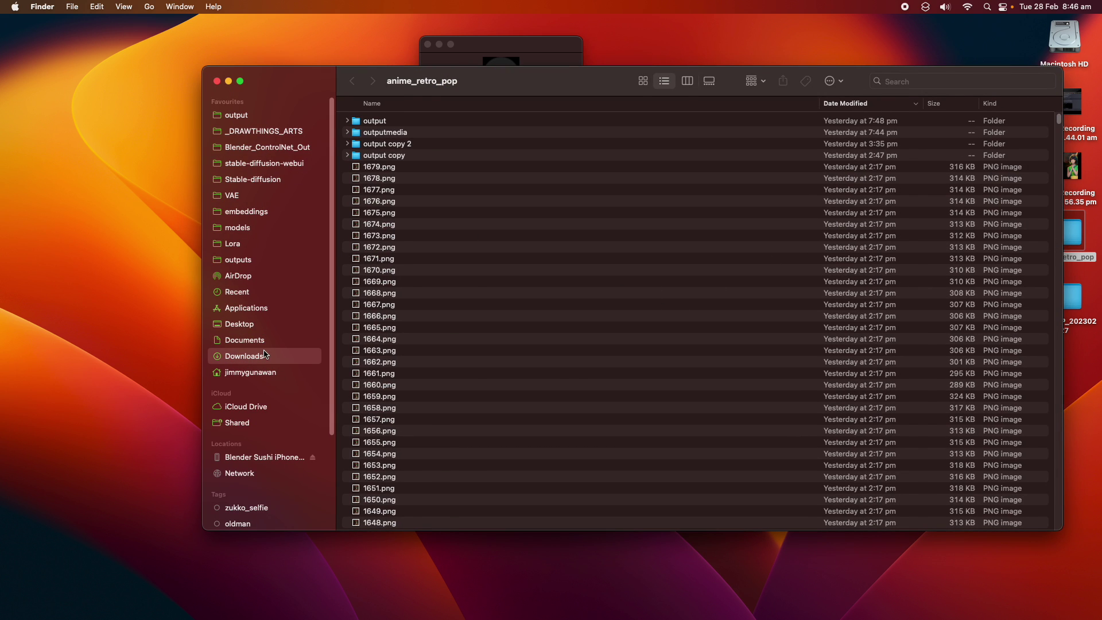
double_click(412, 179)
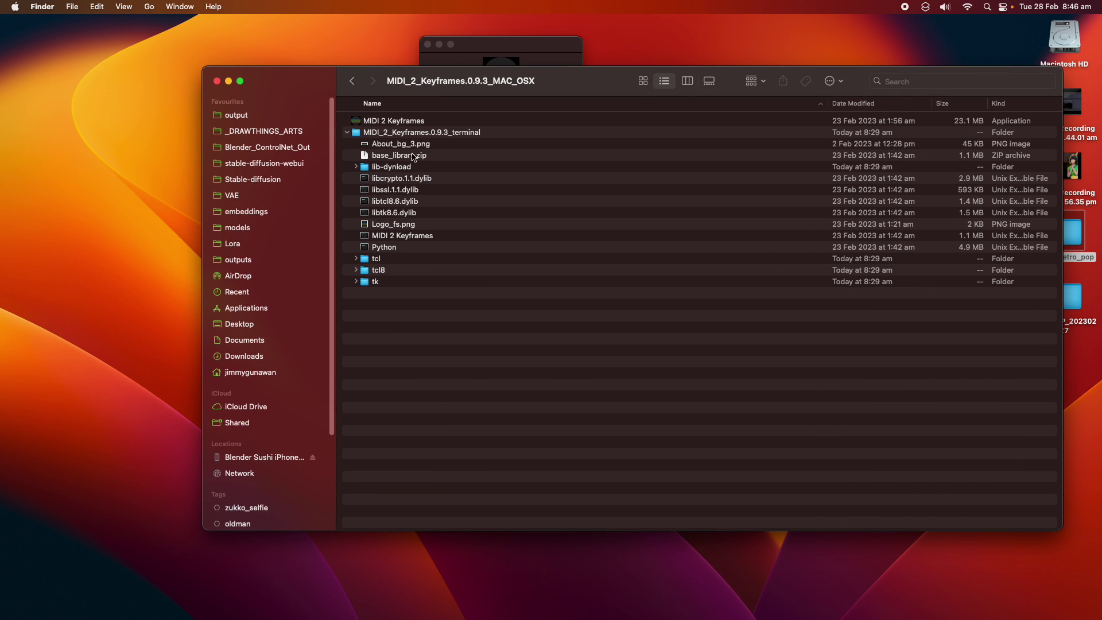
click(406, 121)
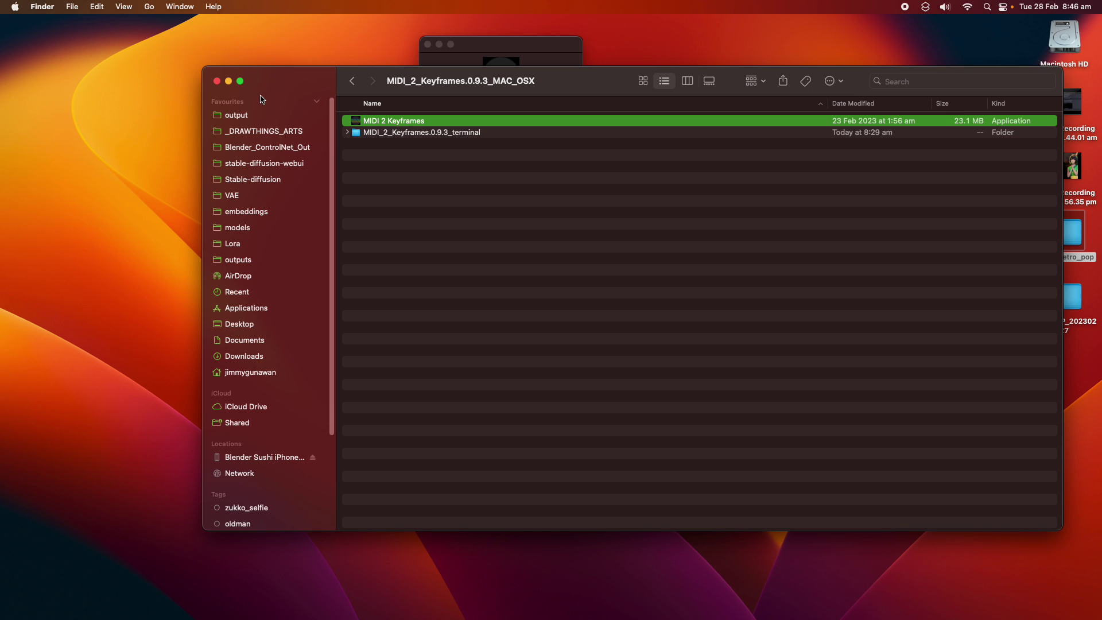
- Minimize Finder, launch Terminal via Spotlight, and paste the xattr -d com.apple.quarantine command
key(super+m)
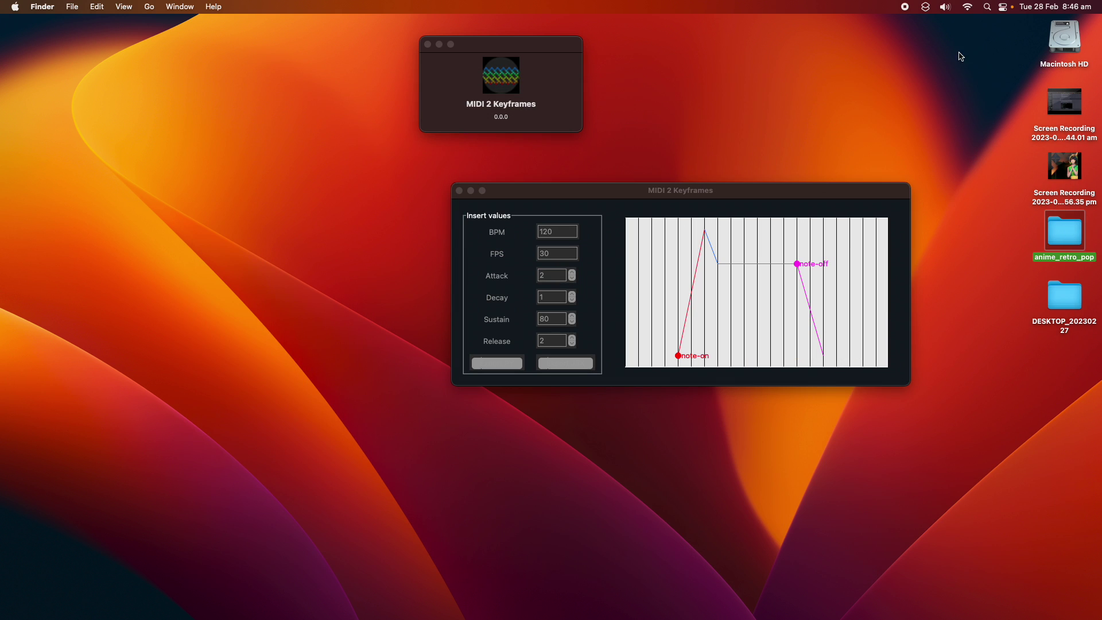
key(super+space)
text(ter)
key(Return)
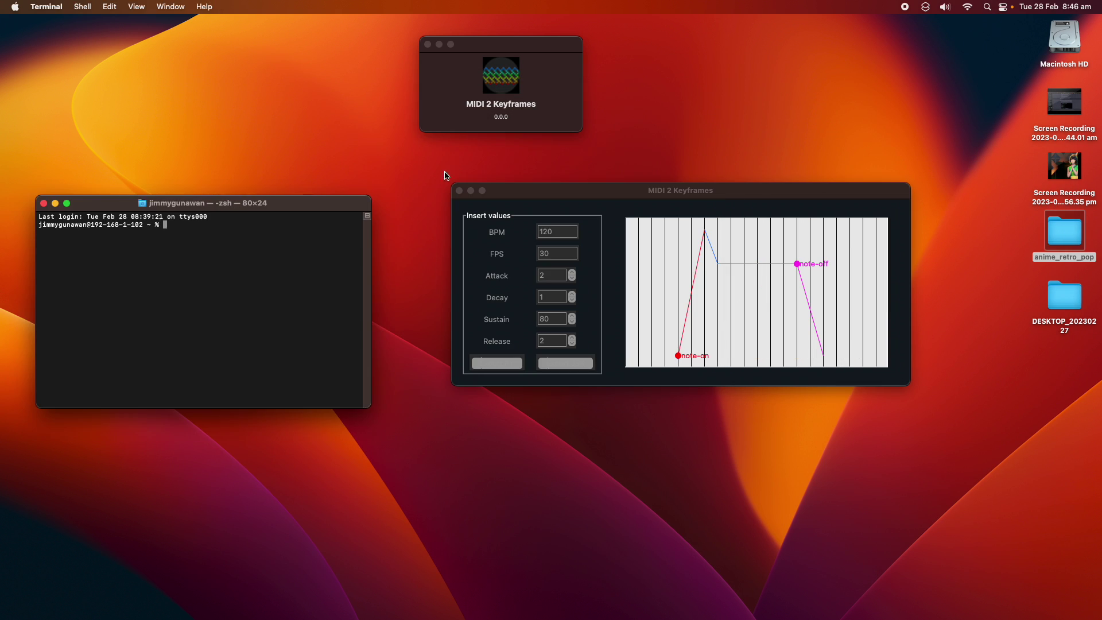
text(xattr -d com.apple.quarantine /Users/jimmygunawan/Downloads/MIDI_2_Keyframes.0.9.3_MAC_OSX/MIDI\ 2\ Keyframes.app)
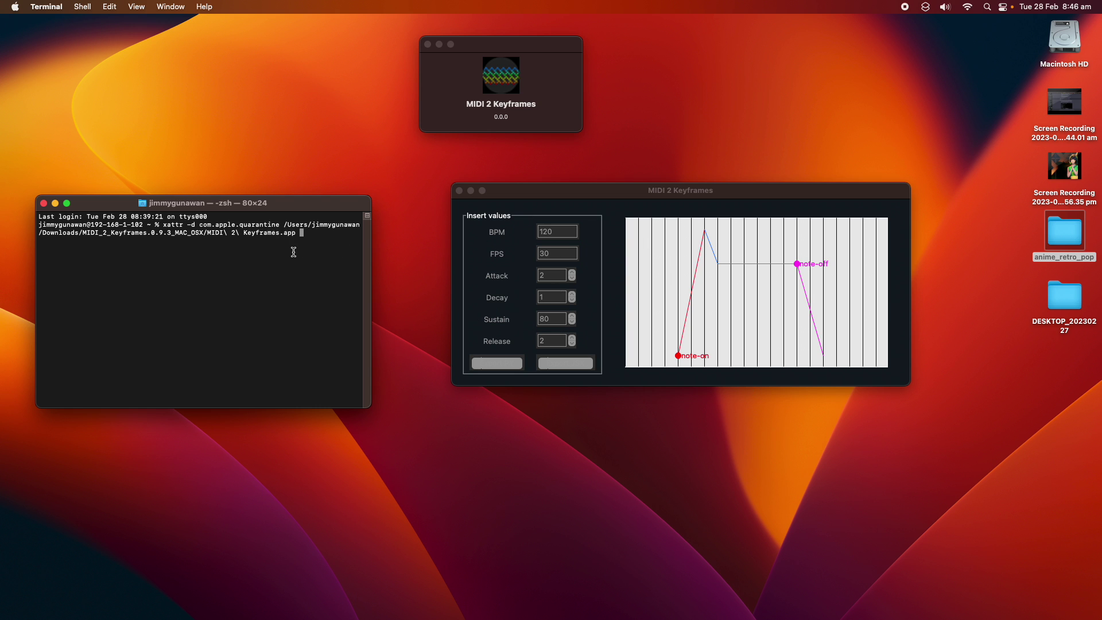
- Close Terminal and move the About and main MIDI 2 Keyframes windows left
click(44, 203)
drag(482, 46, 171, 75)
drag(574, 191, 496, 229)
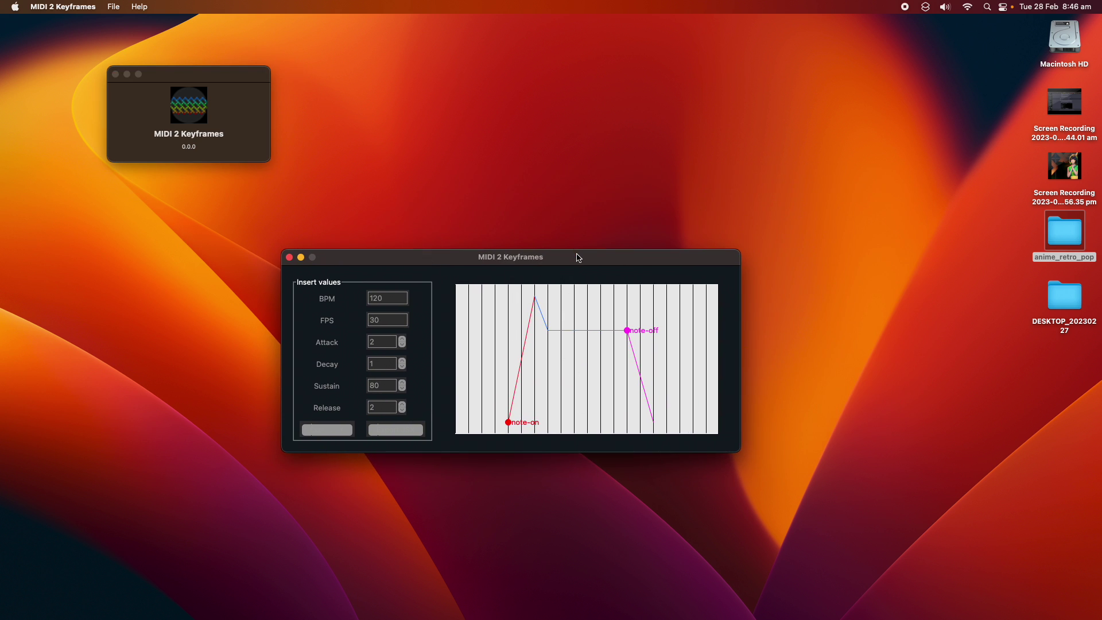
- Dismiss the 'Please load MIDI file' warning and load corridor.mid from Downloads
click(340, 414)
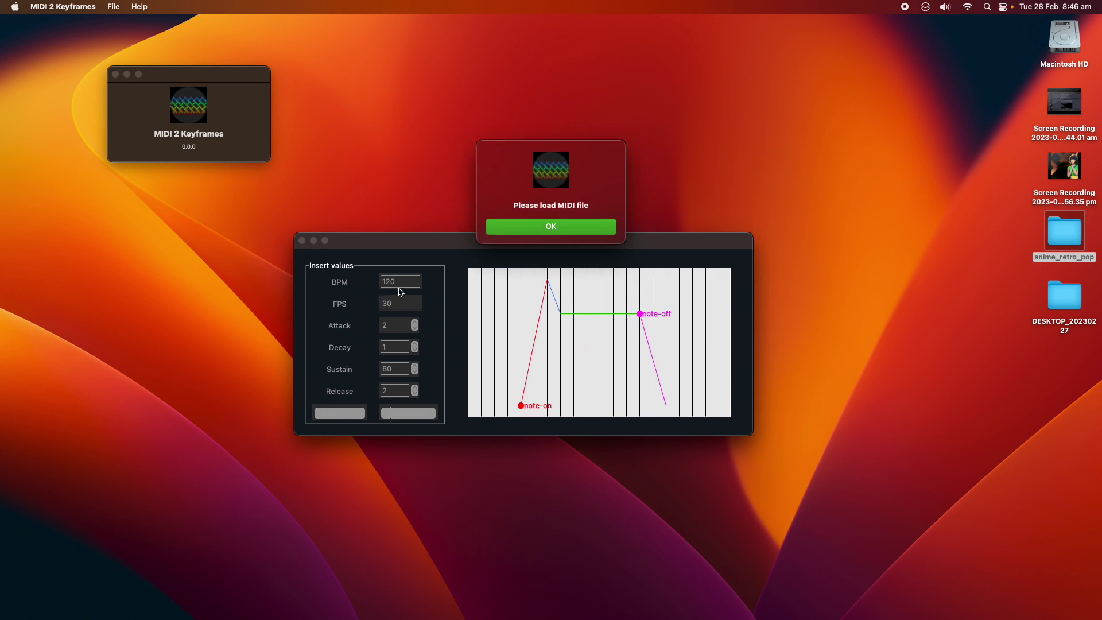
click(528, 229)
click(74, 6)
click(113, 6)
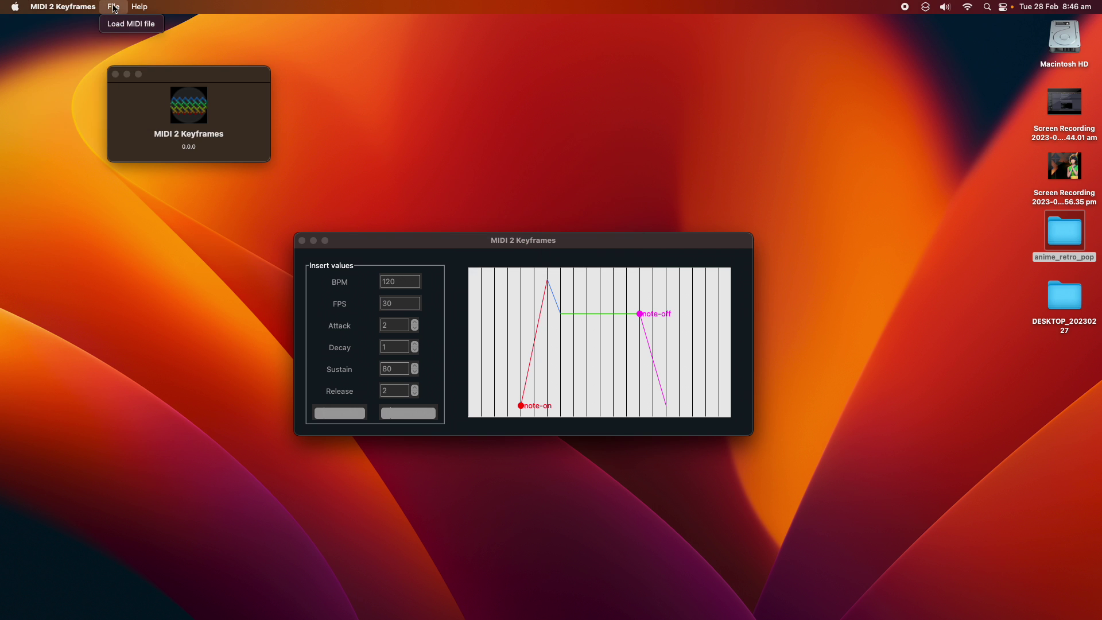
click(136, 26)
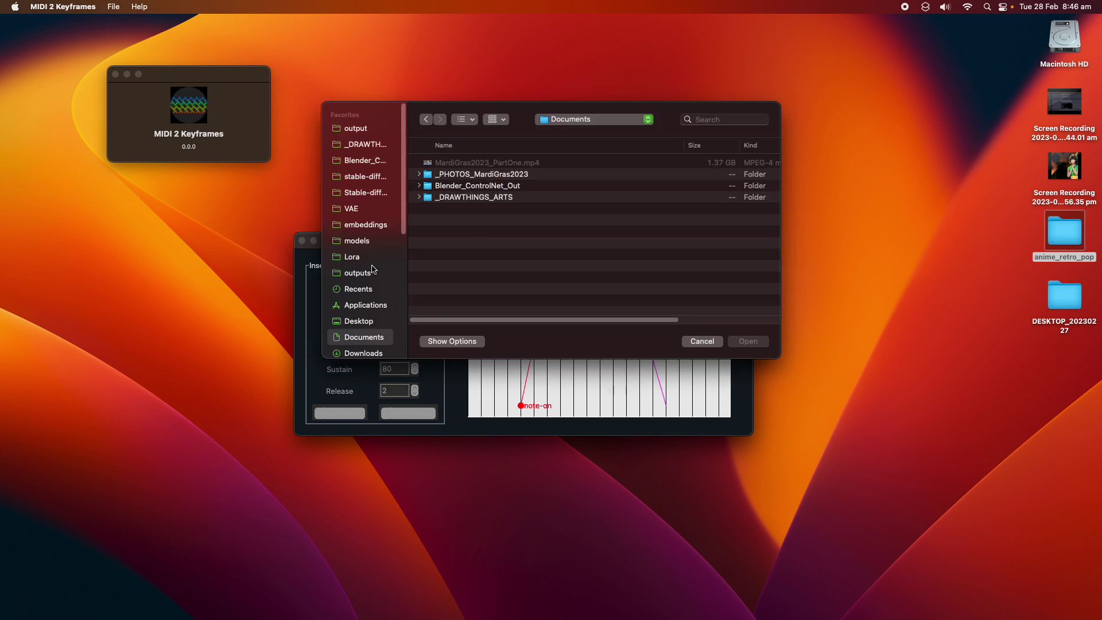
click(377, 353)
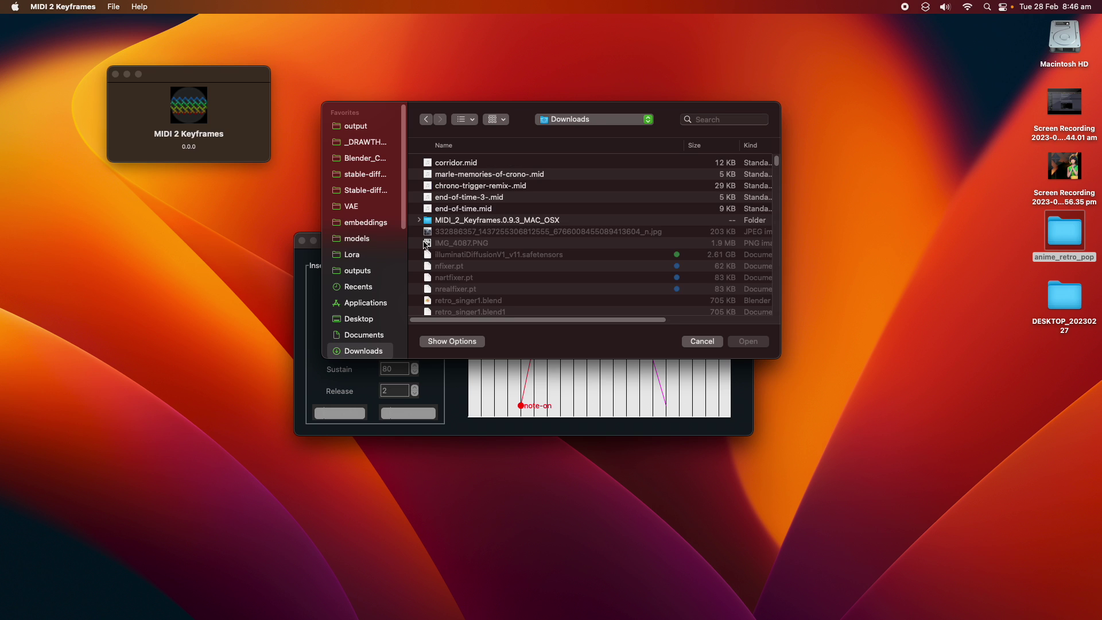
click(461, 166)
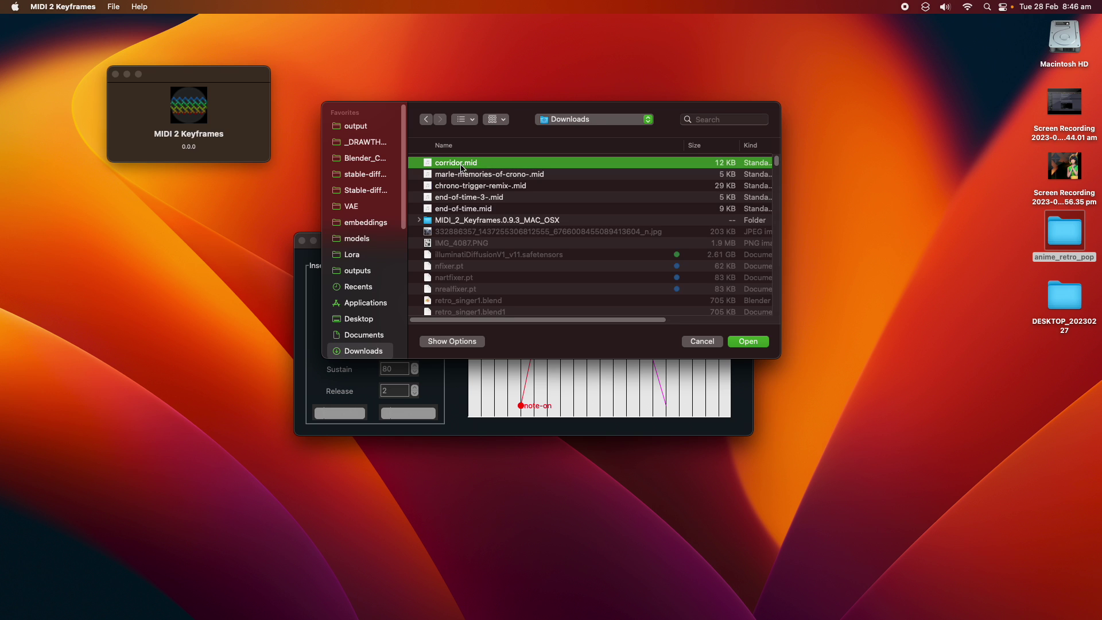
click(748, 342)
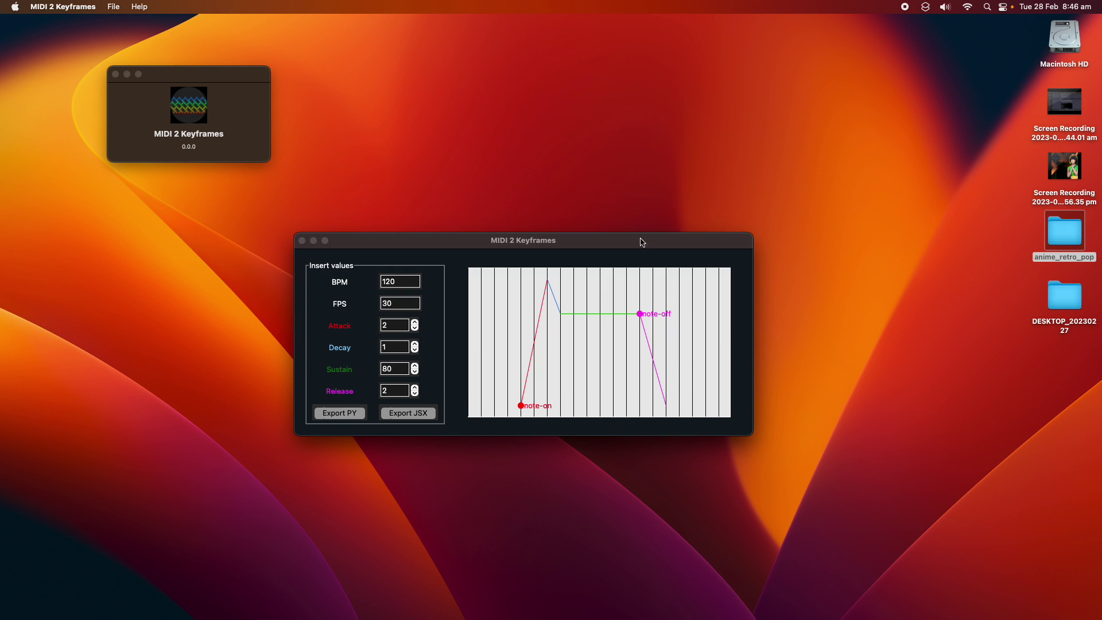
- Export the notes with Export PY as chrono.py saved on the Desktop
drag(645, 242, 623, 232)
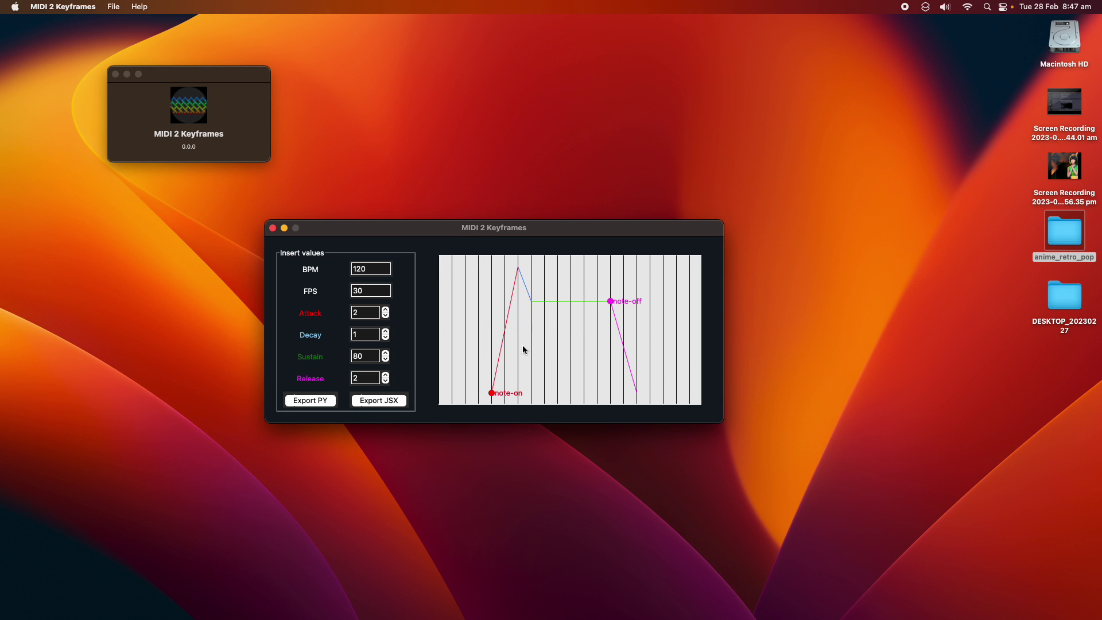
click(310, 400)
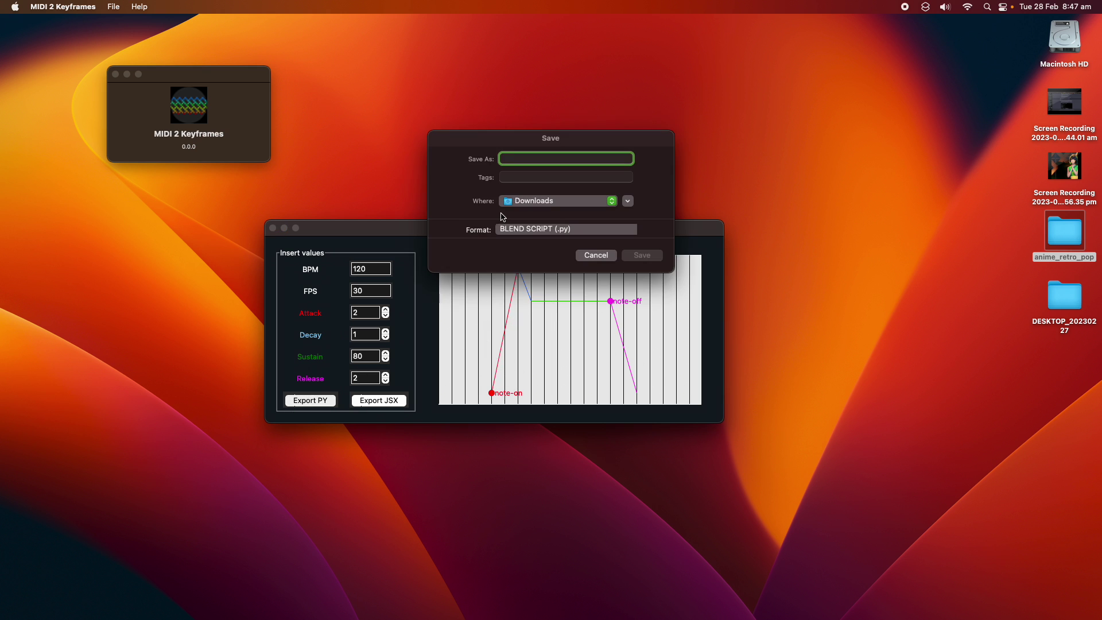
click(541, 202)
click(534, 424)
text(chrono.py)
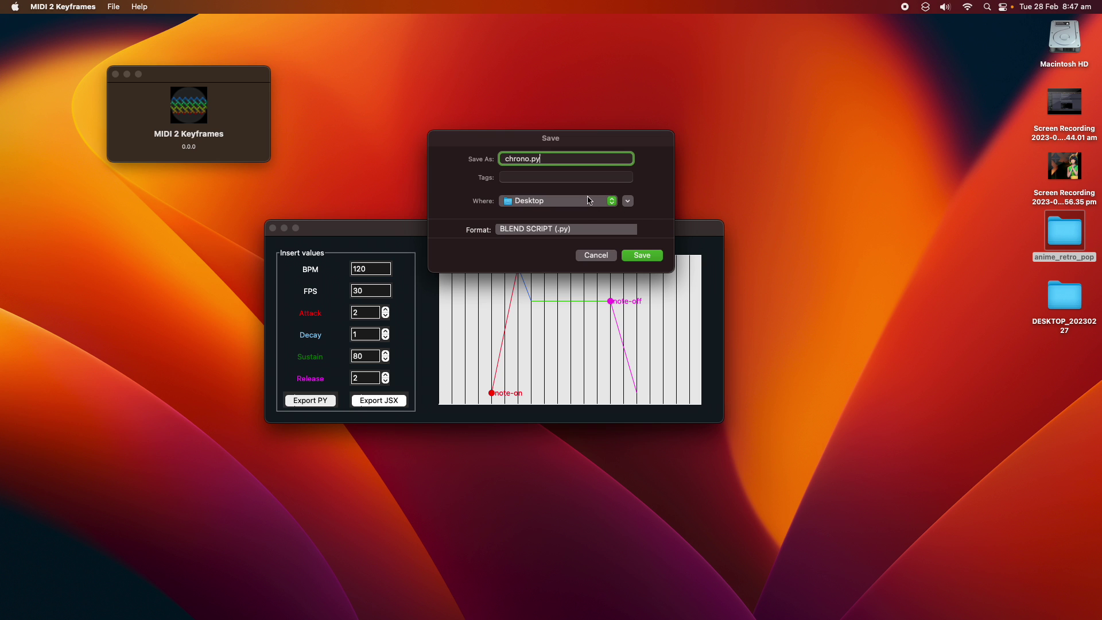
click(642, 256)
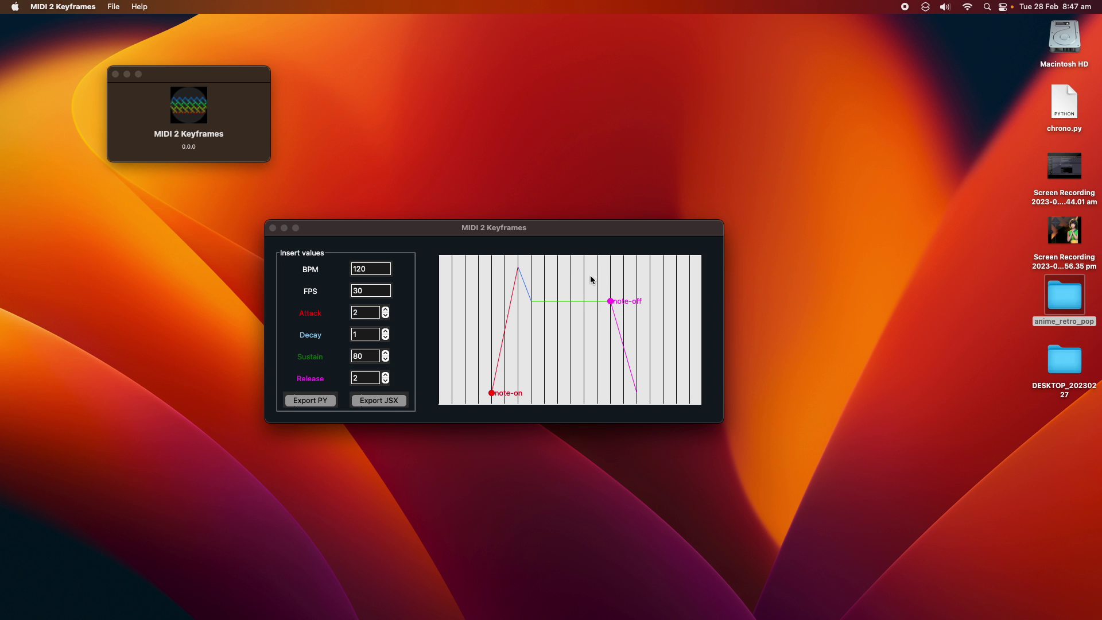
- Open a Finder window, go to Applications, and launch Blender
key(ctrl+Up)
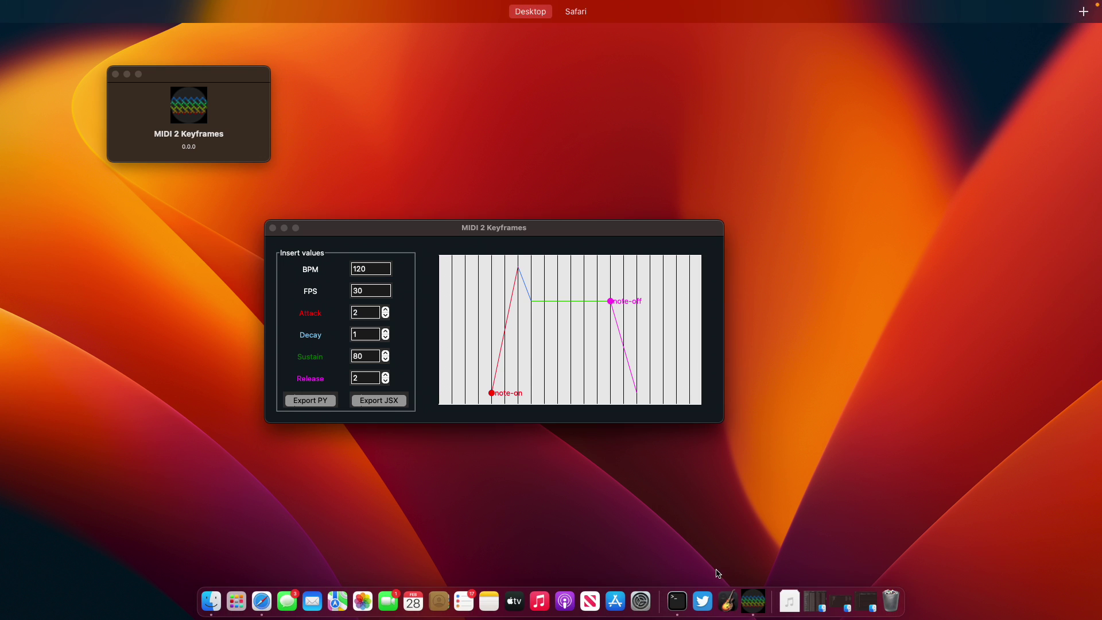
click(859, 555)
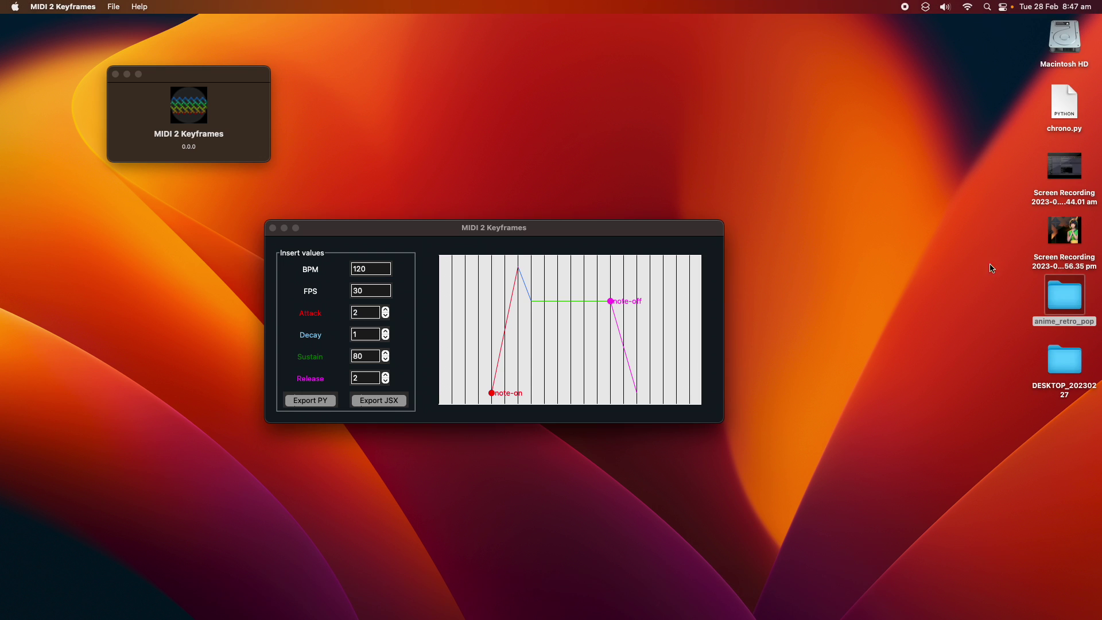
double_click(1073, 295)
click(270, 309)
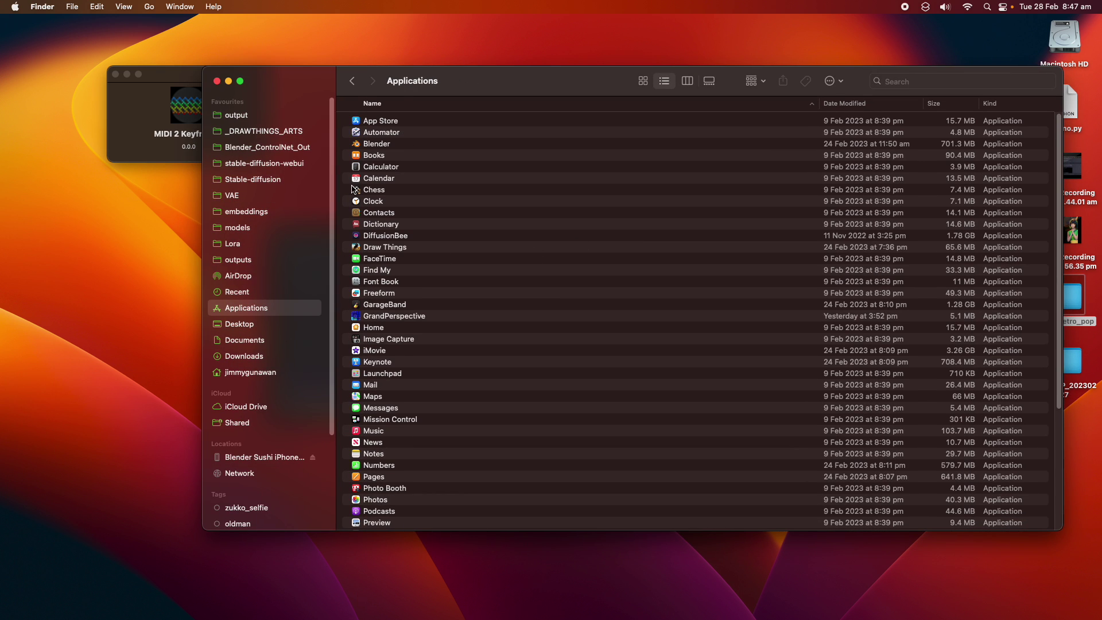
double_click(375, 144)
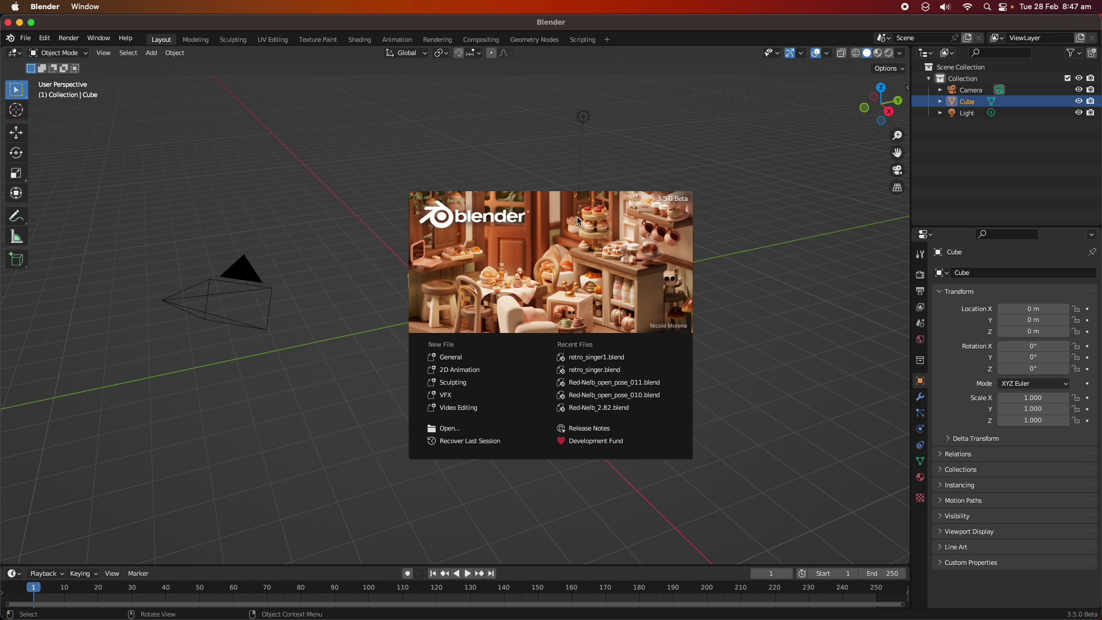
- Go fullscreen and split the 3D viewport, turning the right half into a Text Editor
click(596, 160)
click(33, 23)
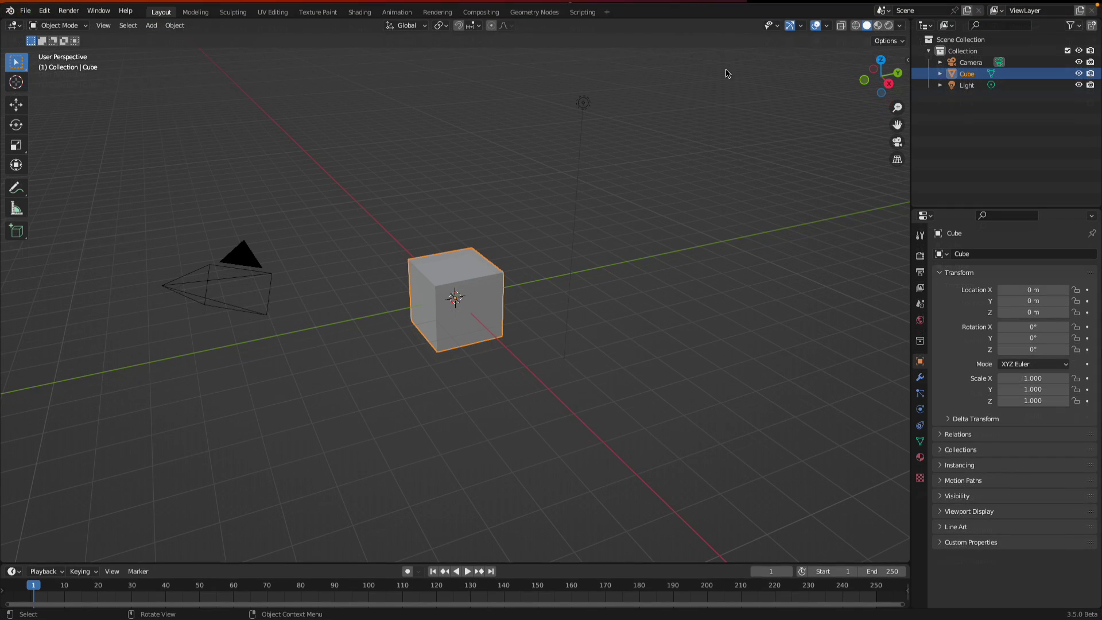
drag(908, 18, 432, 26)
click(445, 22)
click(675, 55)
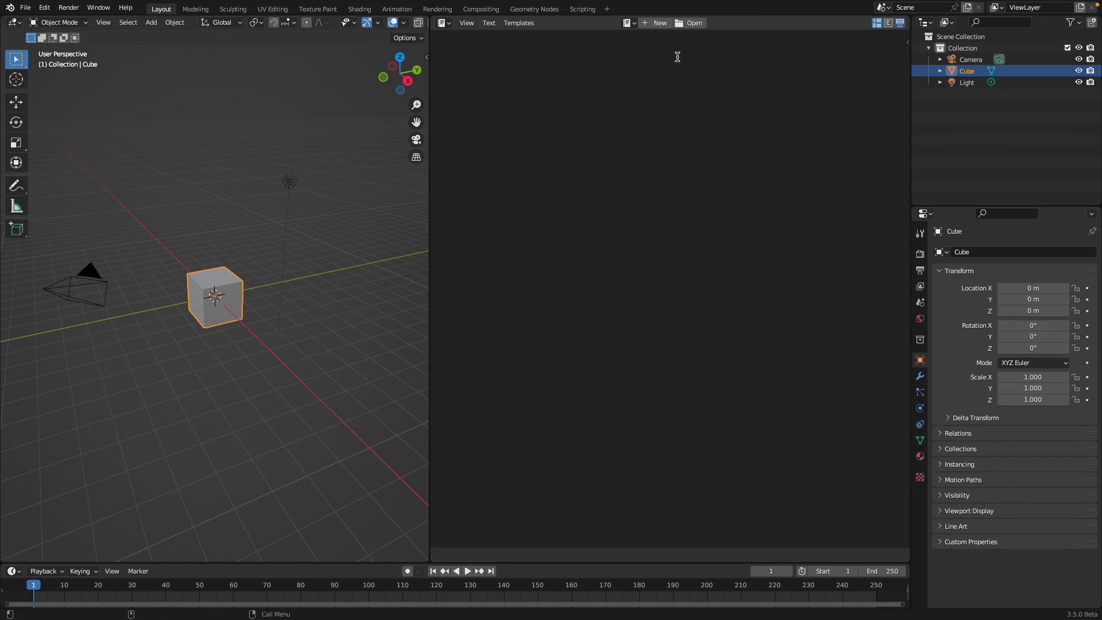
- Open chrono.py from the Desktop in the Text Editor and widen it slightly
click(692, 26)
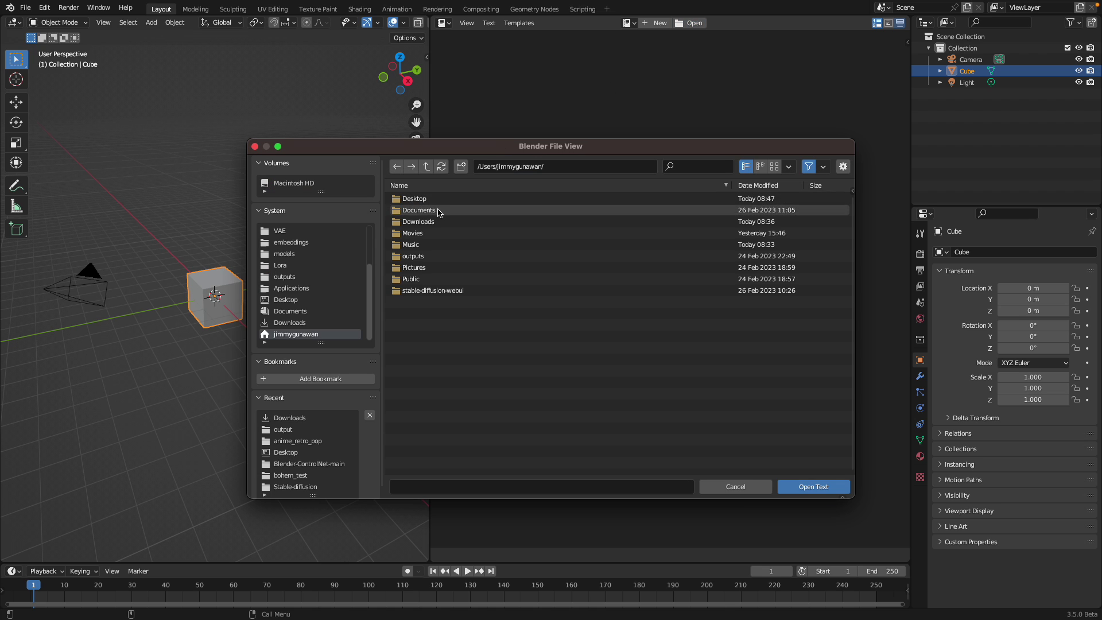
click(425, 199)
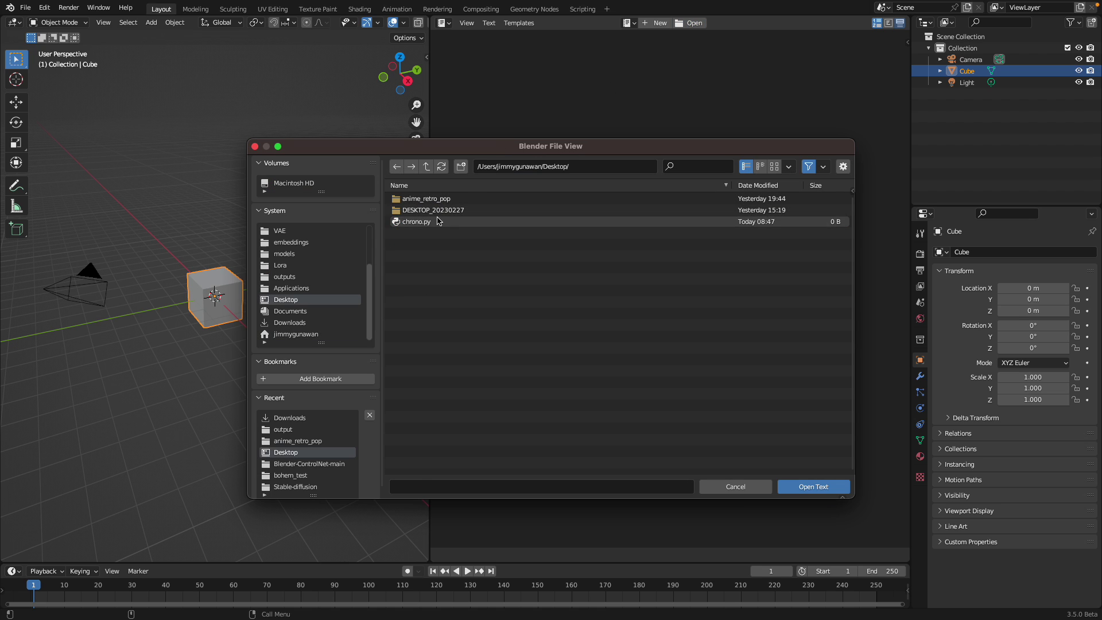
double_click(431, 221)
drag(429, 205, 420, 206)
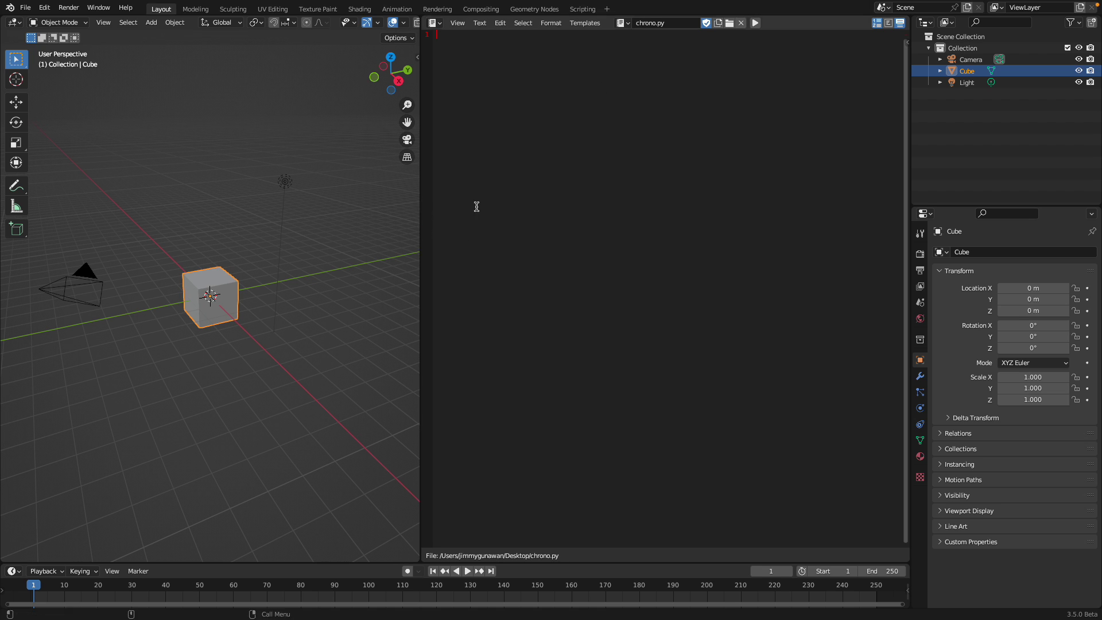
scroll(528, 231, down, 10)
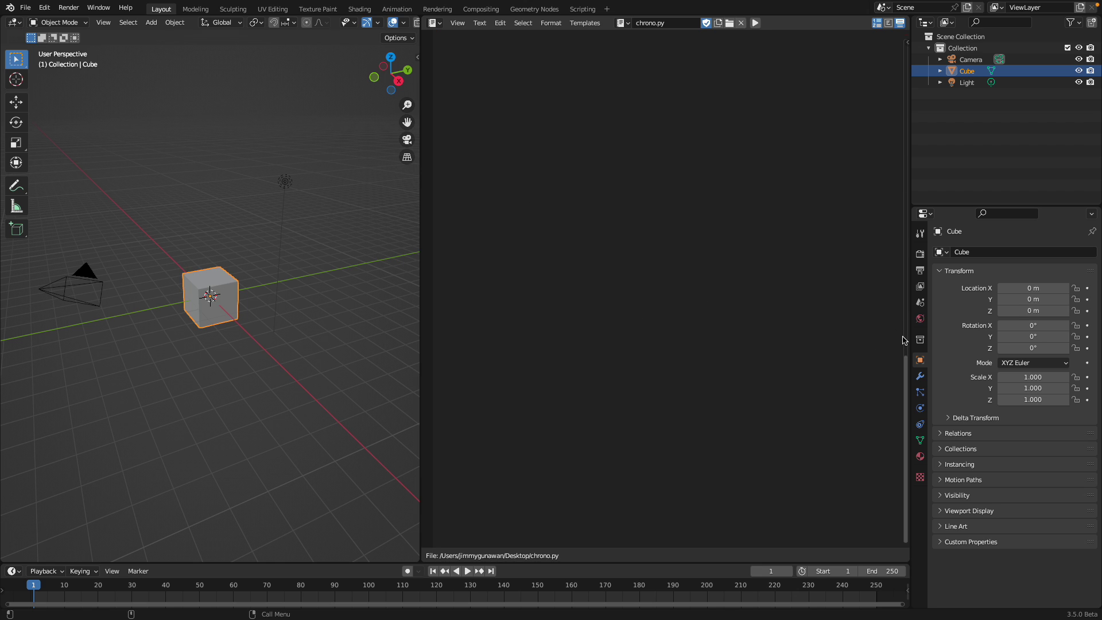
scroll(900, 337, up, 10)
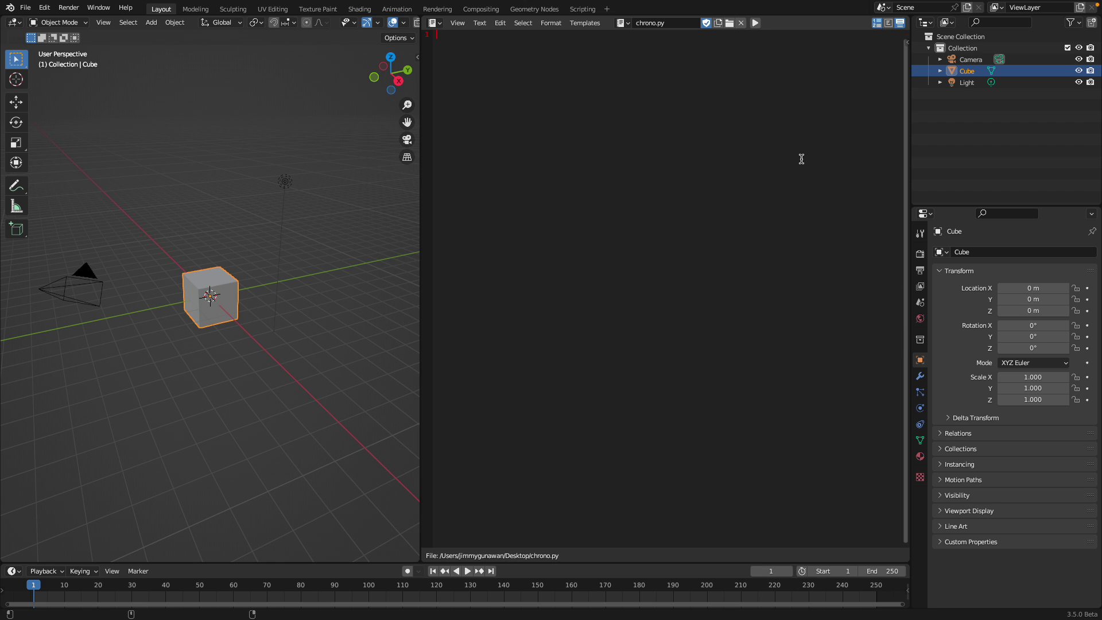
- Switch to the desktop and Quick Look chrono.py in Finder's Desktop folder
key(ctrl+Left)
click(164, 105)
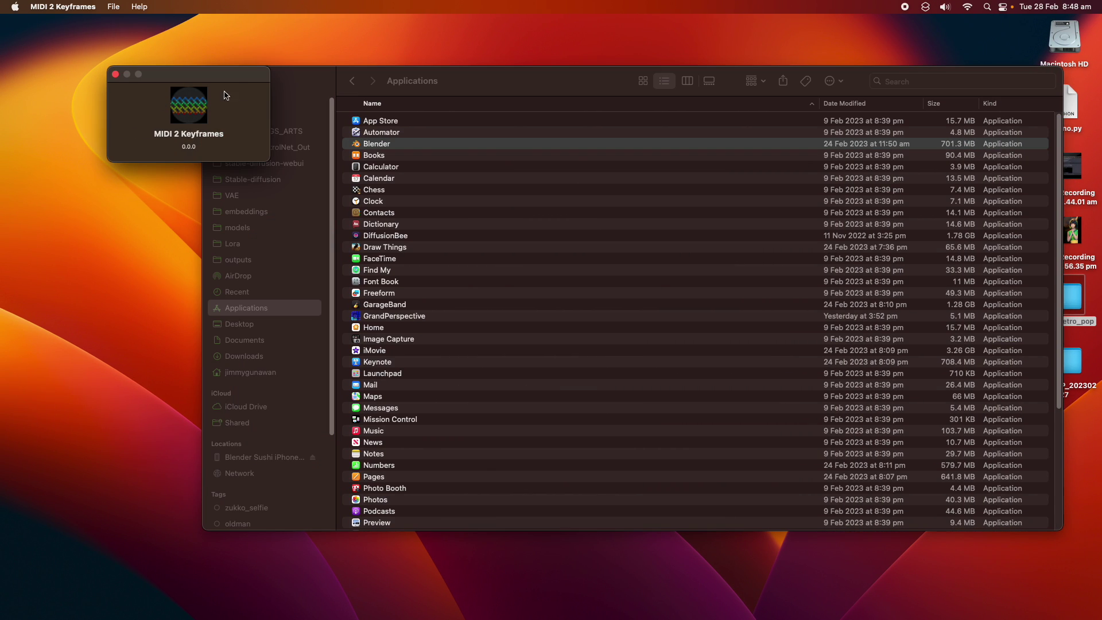
drag(320, 78, 331, 109)
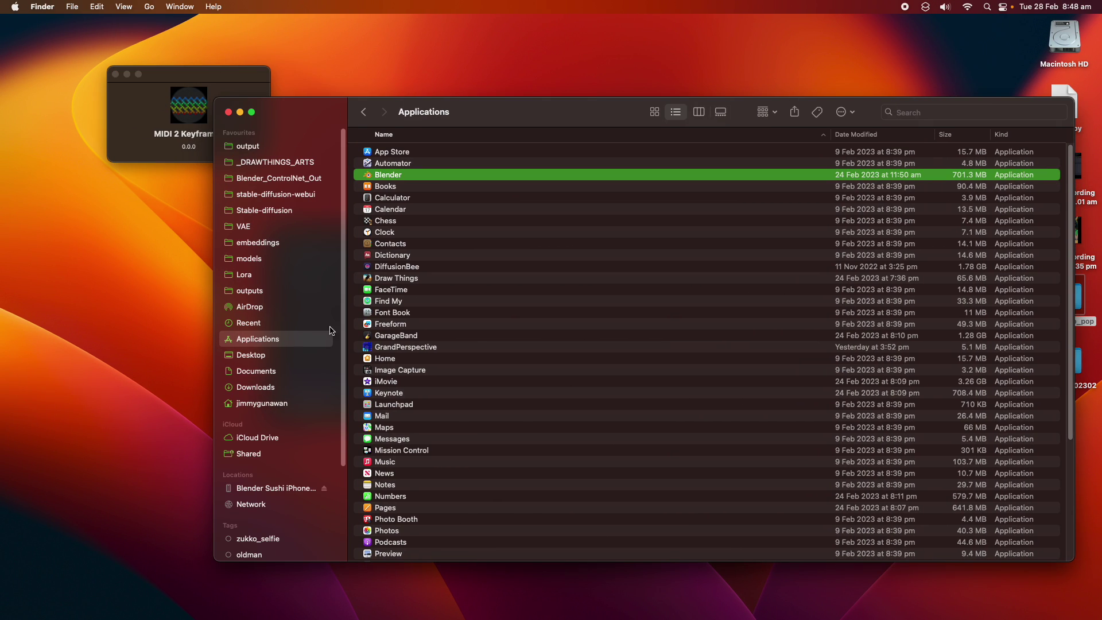
click(310, 354)
click(496, 175)
key(space)
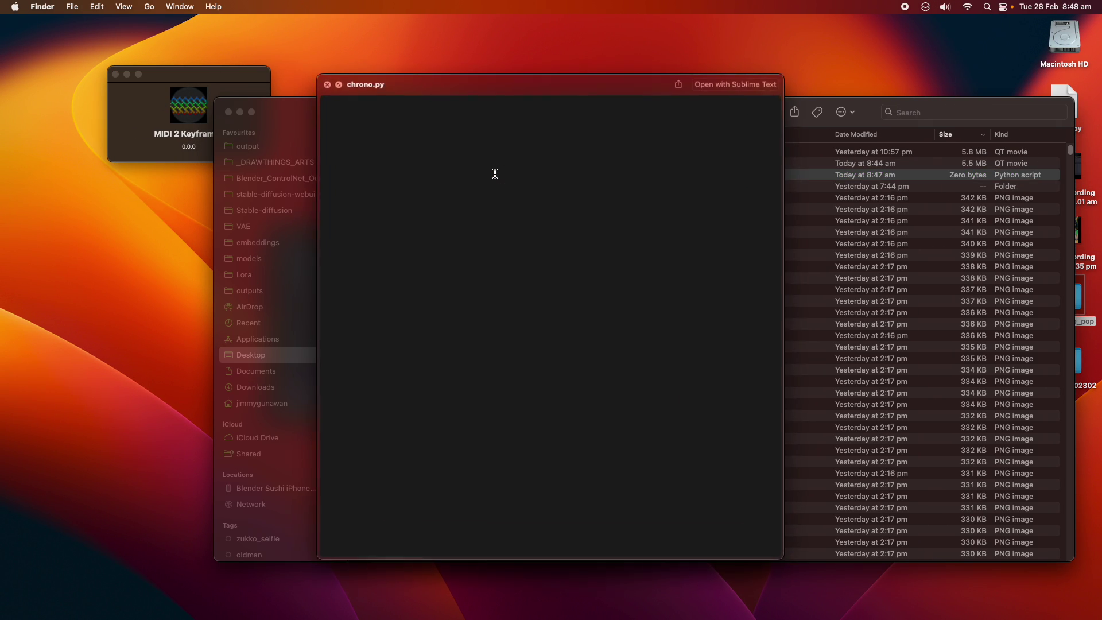
key(space)
- Move MIDI 2 Keyframes left and Finder right, bringing MIDI 2 Keyframes to the front
drag(190, 73, 141, 67)
drag(318, 120, 640, 83)
click(459, 225)
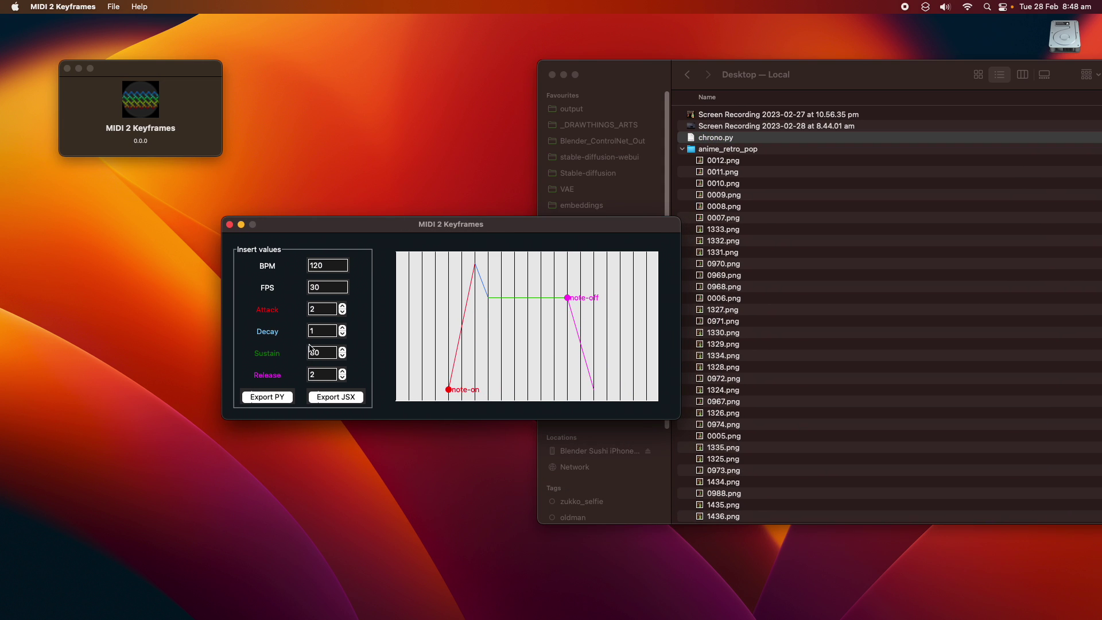
- Export a Blender Python script named test.py to the Desktop
click(274, 397)
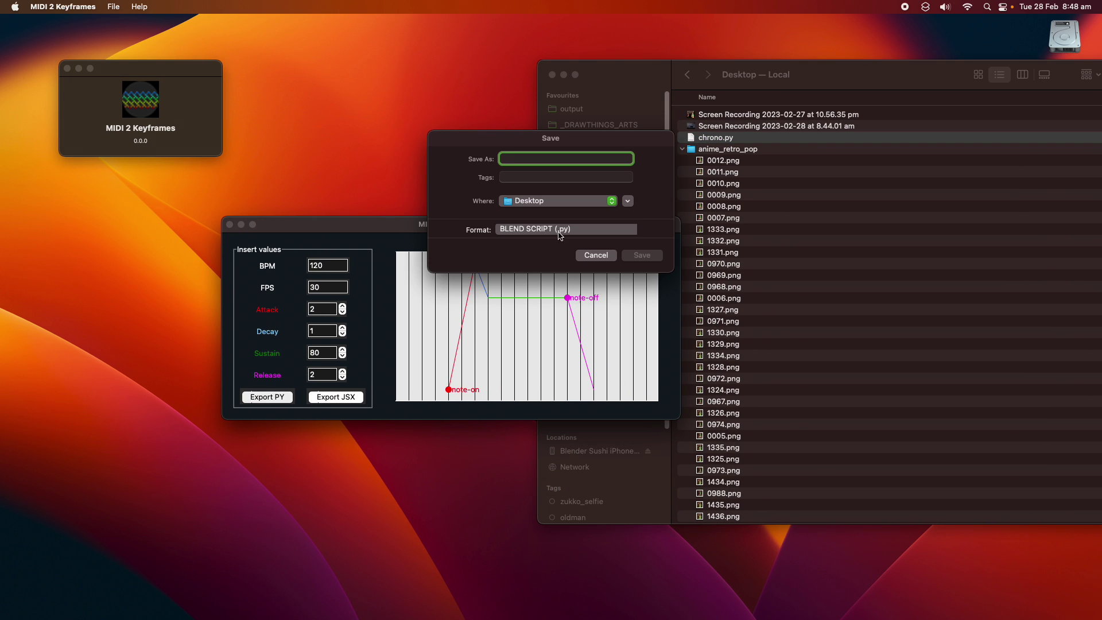
text(test)
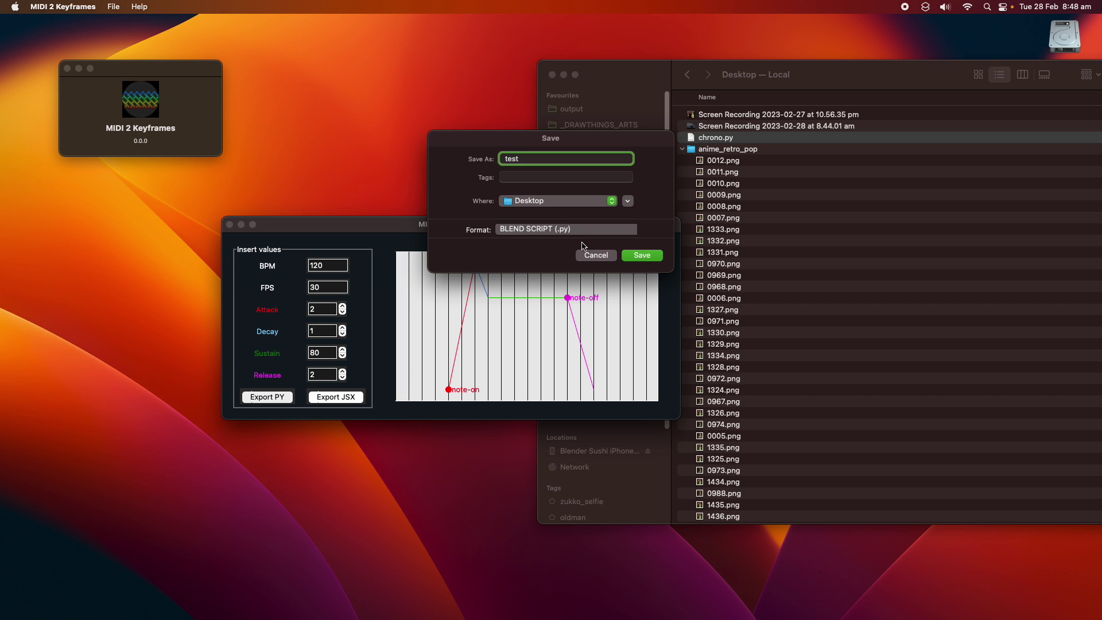
click(641, 255)
drag(634, 83, 349, 90)
- Load marle-memories-of-crono-.mid from Downloads into MIDI 2 Keyframes
click(245, 255)
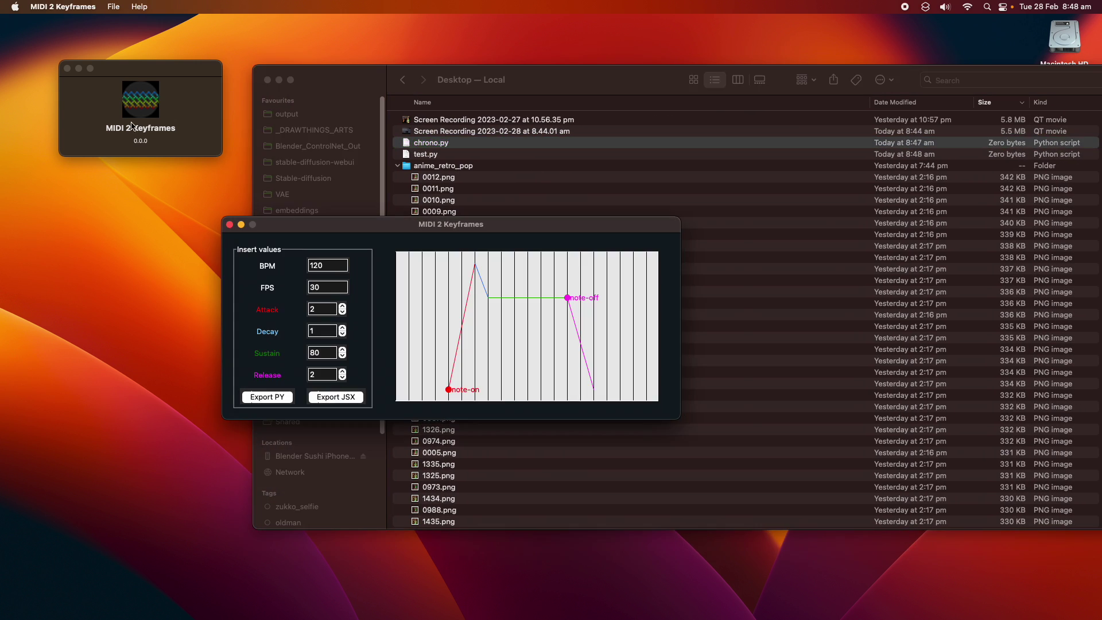
click(113, 6)
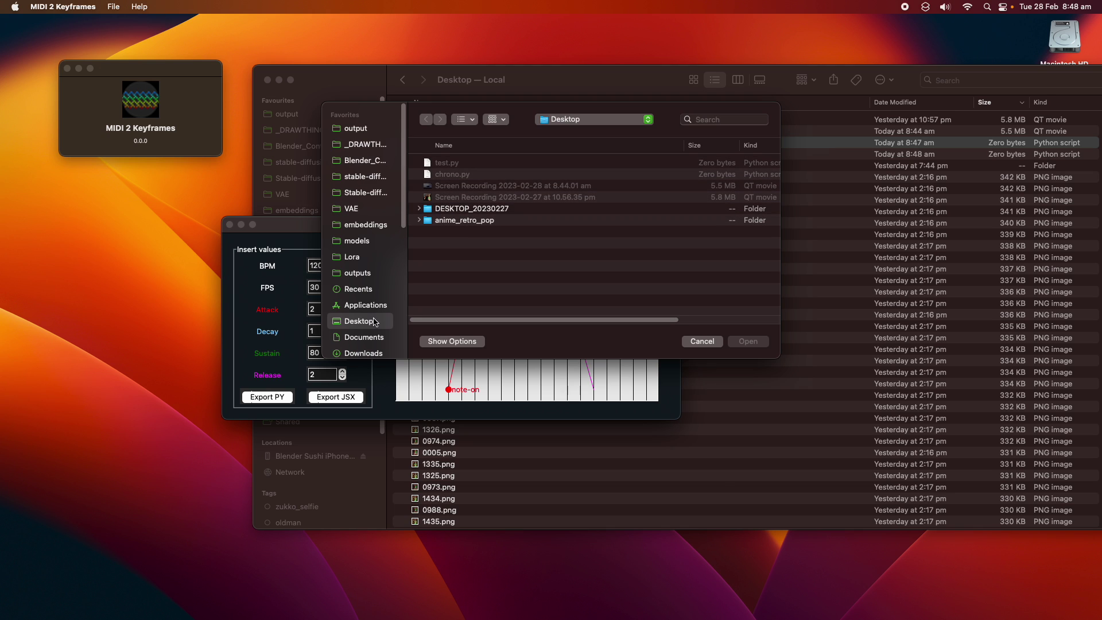
click(376, 353)
click(483, 178)
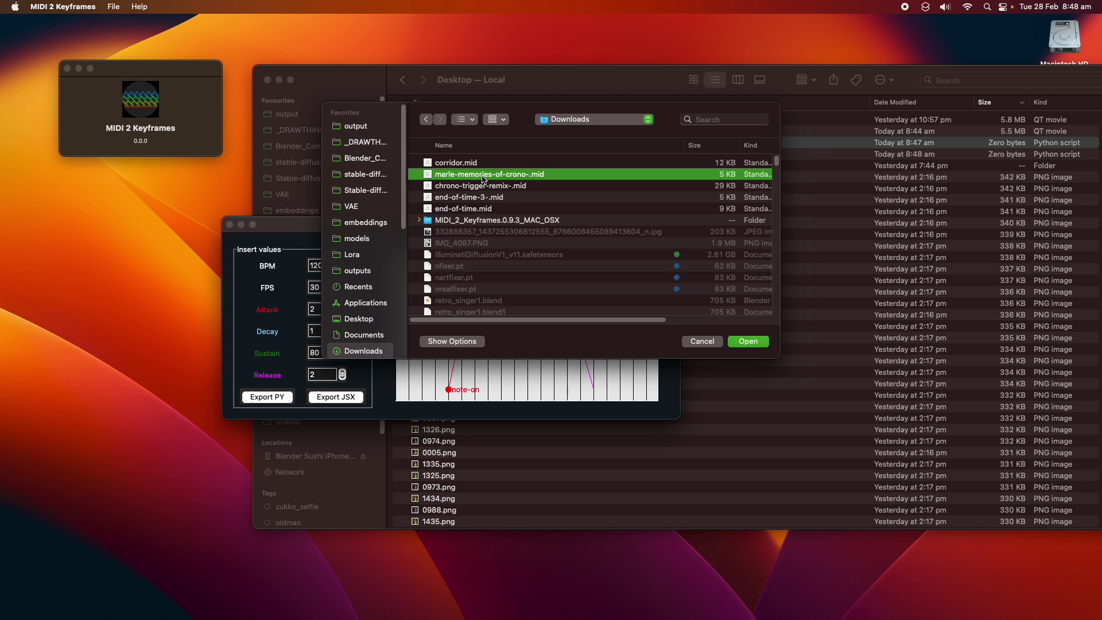
click(748, 342)
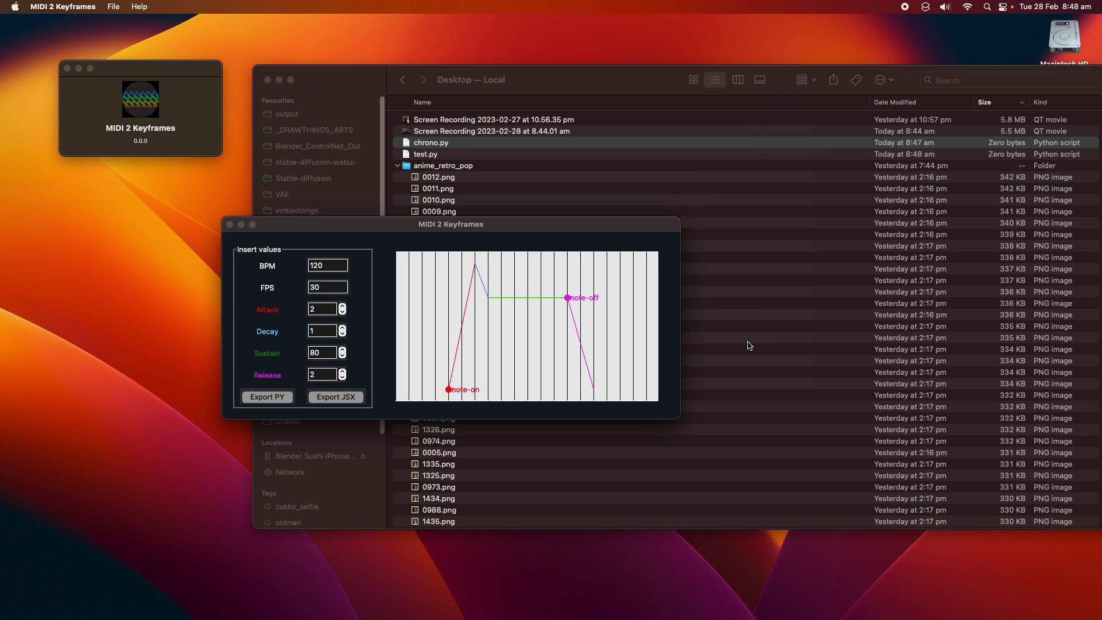
- Export the marle MIDI as a Python script named chrono
click(267, 397)
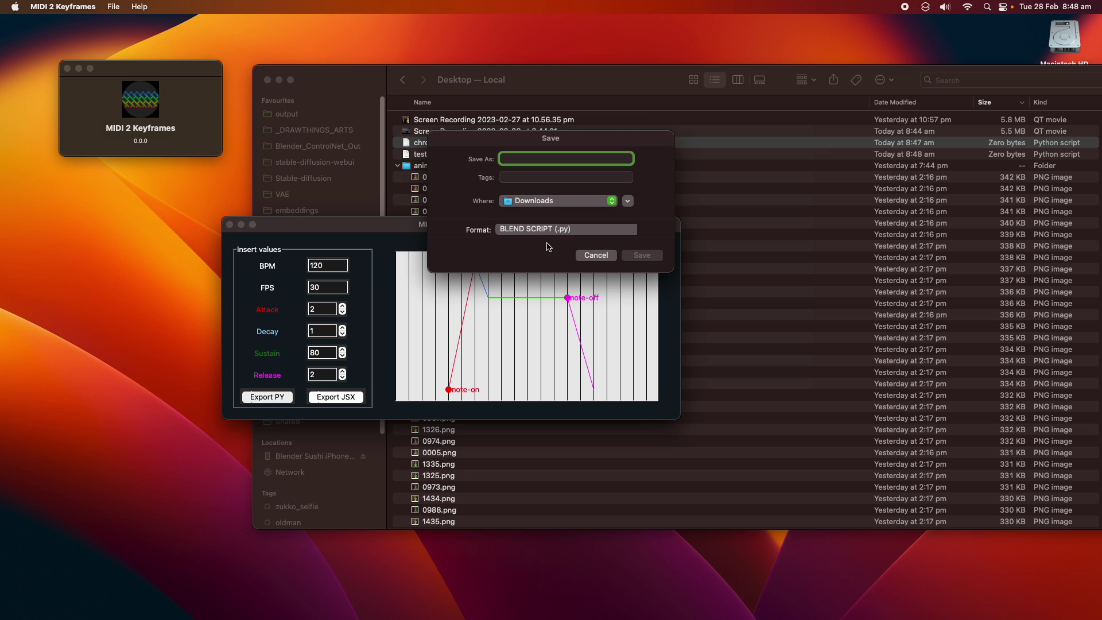
text(chrono)
key(Return)
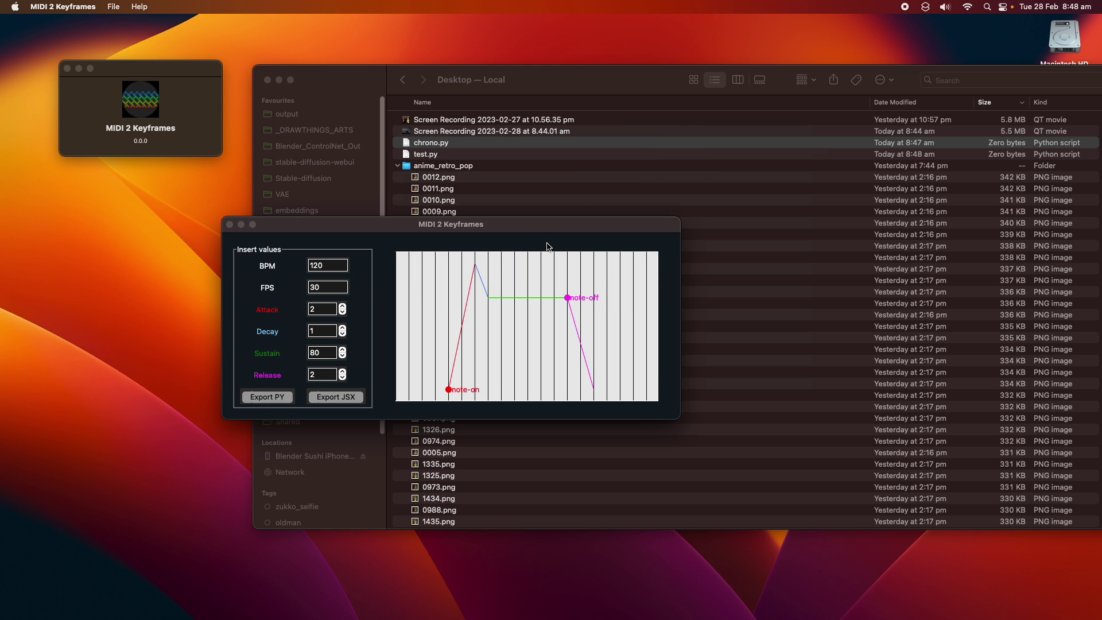
- Show the Downloads folder in Finder and select marle.py
click(506, 186)
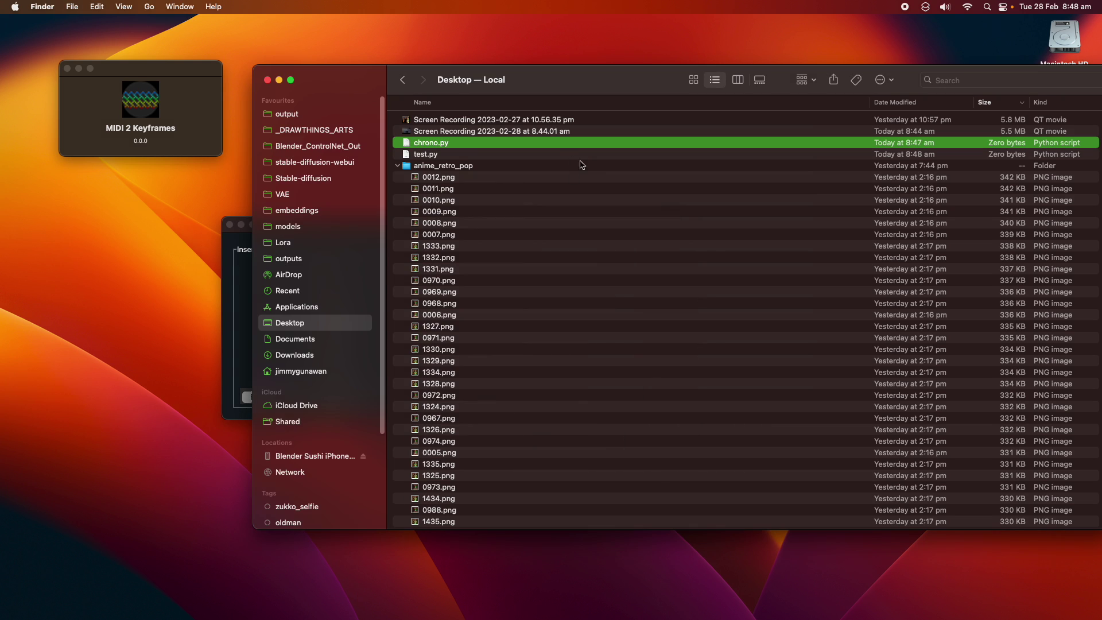
click(292, 354)
drag(522, 76, 543, 117)
click(450, 144)
- Load end-of-time.mid from Downloads into MIDI 2 Keyframes
click(240, 273)
click(113, 6)
click(132, 24)
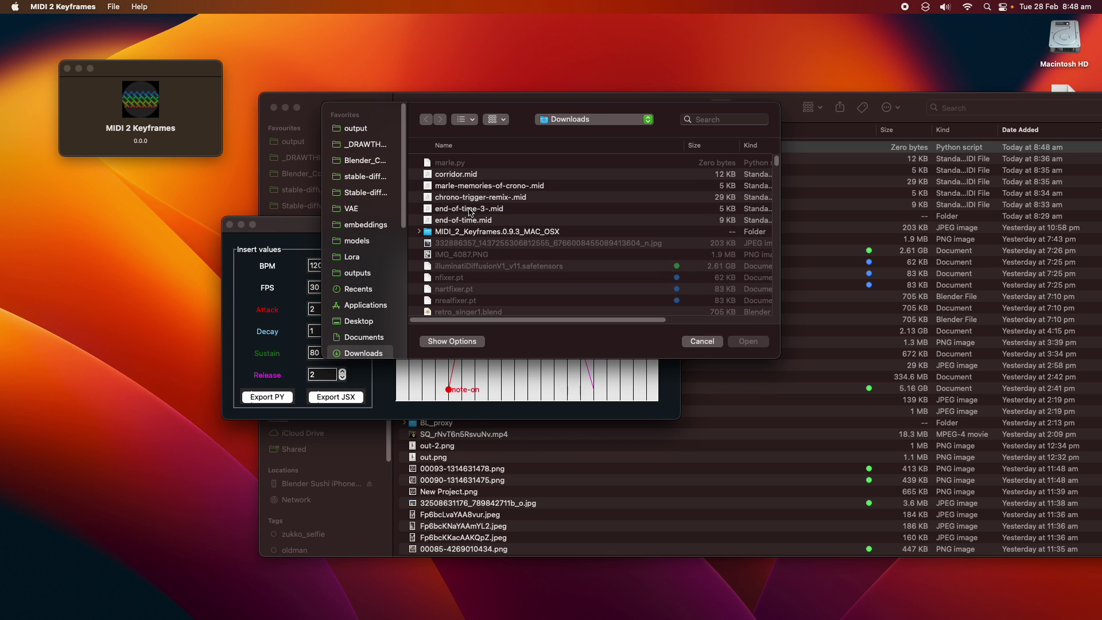
click(470, 210)
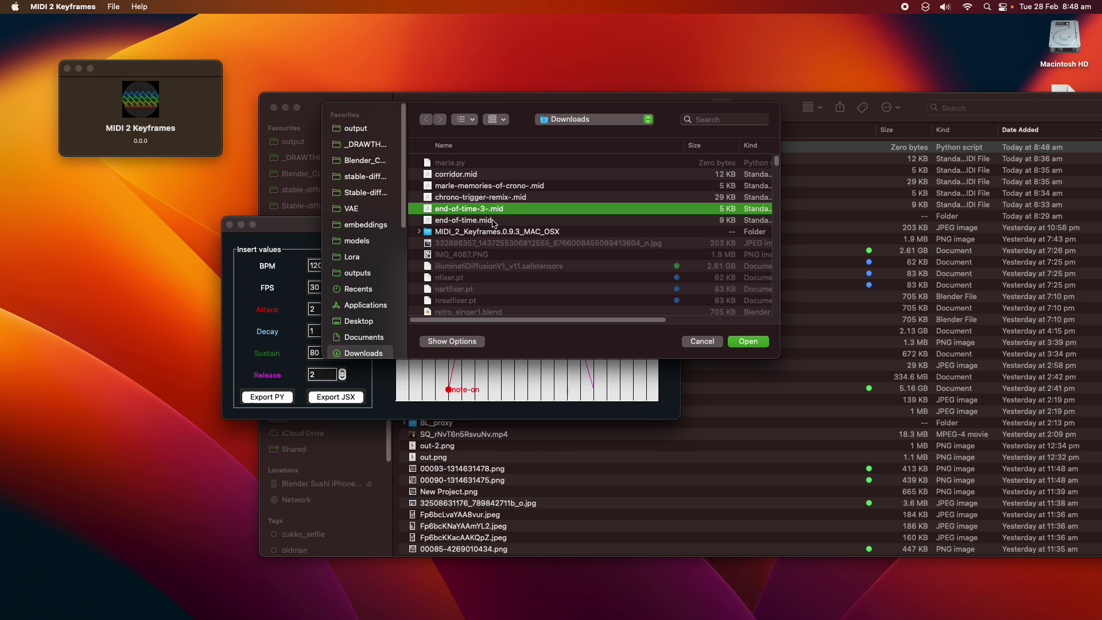
click(493, 223)
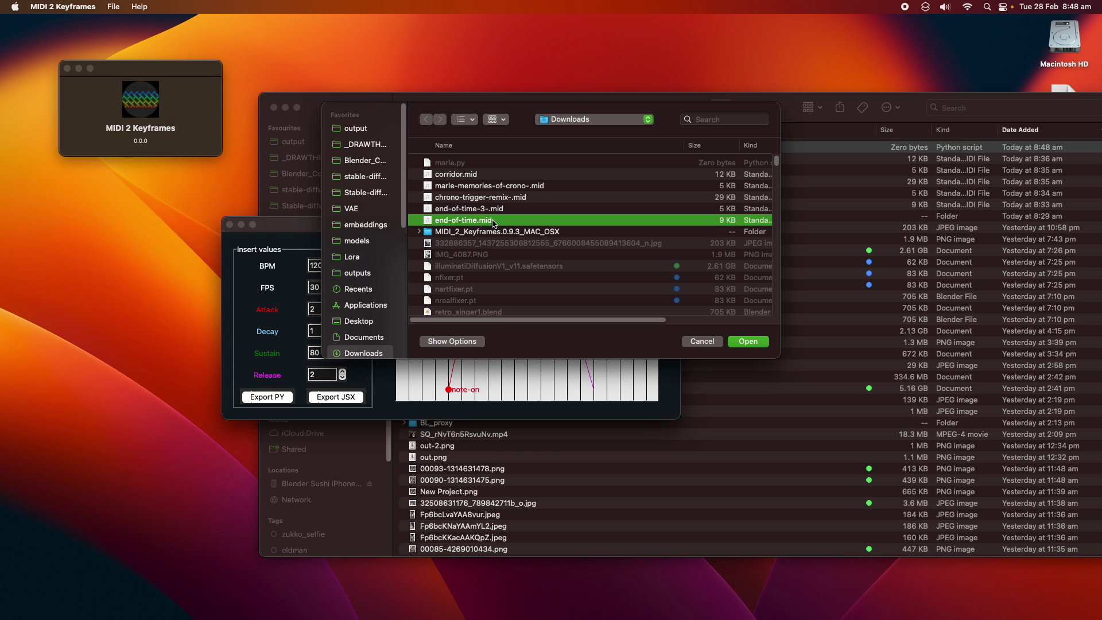
click(748, 342)
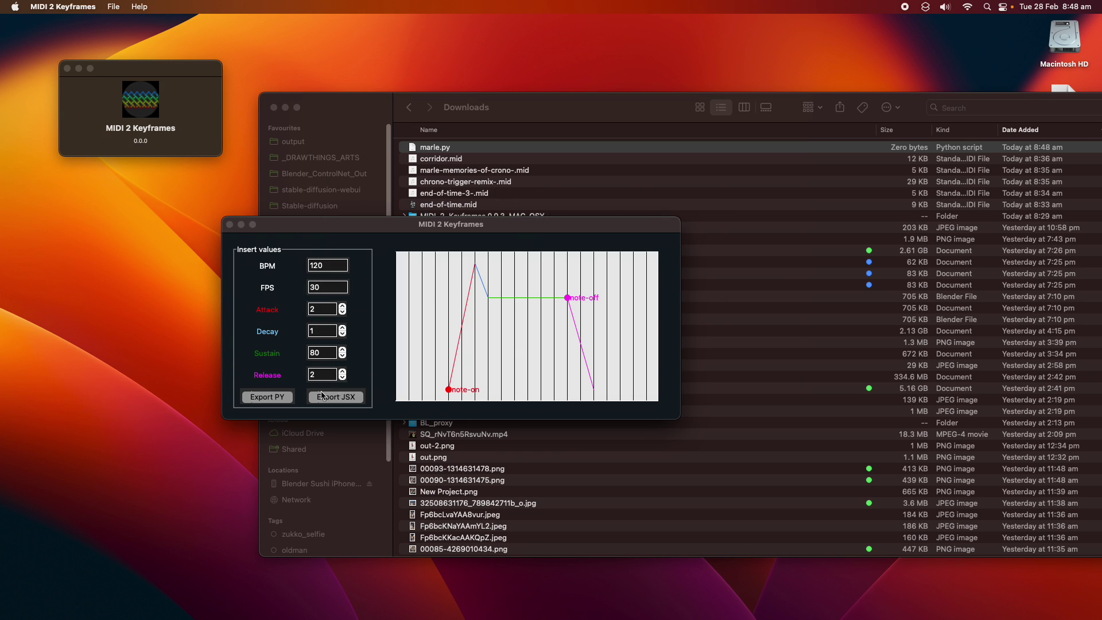
- Export it as endoftime.py to Downloads, check the file in Finder, and return to Blender
click(270, 400)
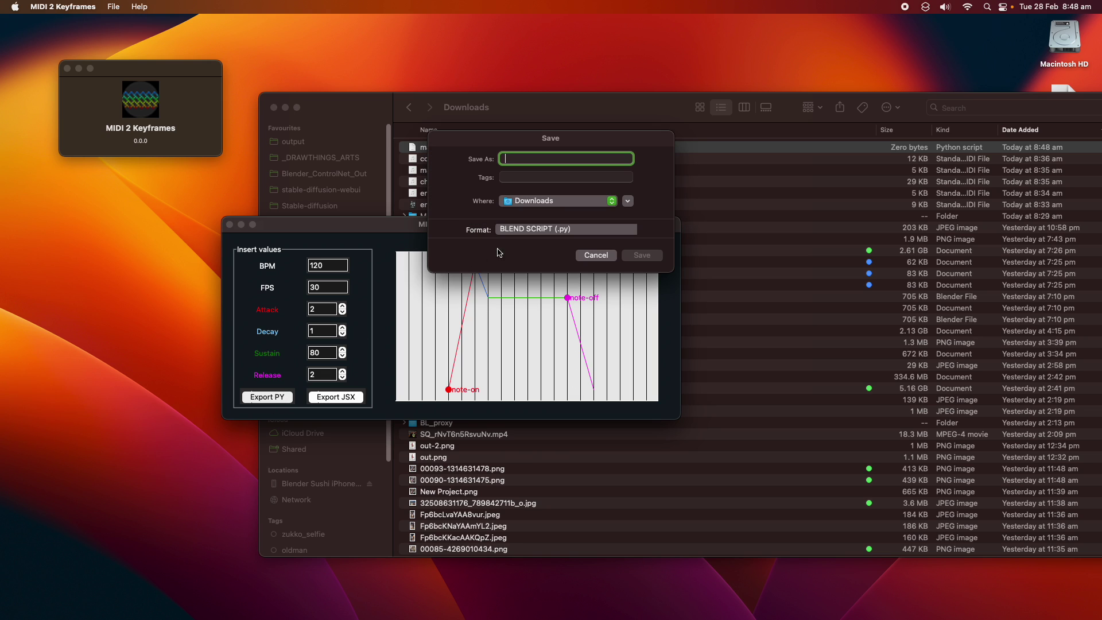
text(endoftime)
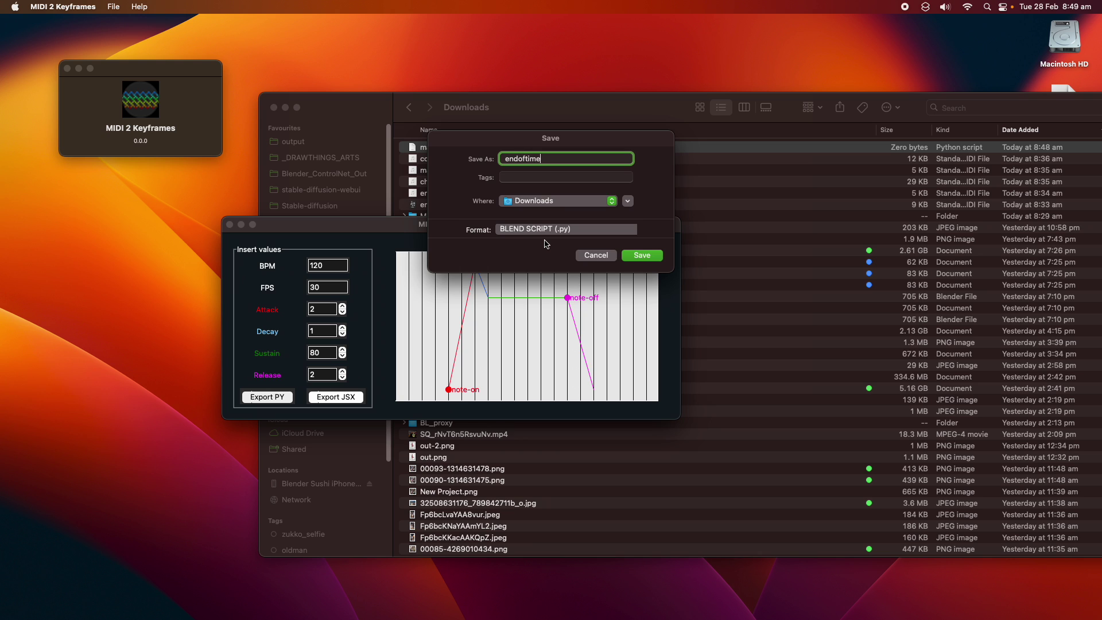
key(Return)
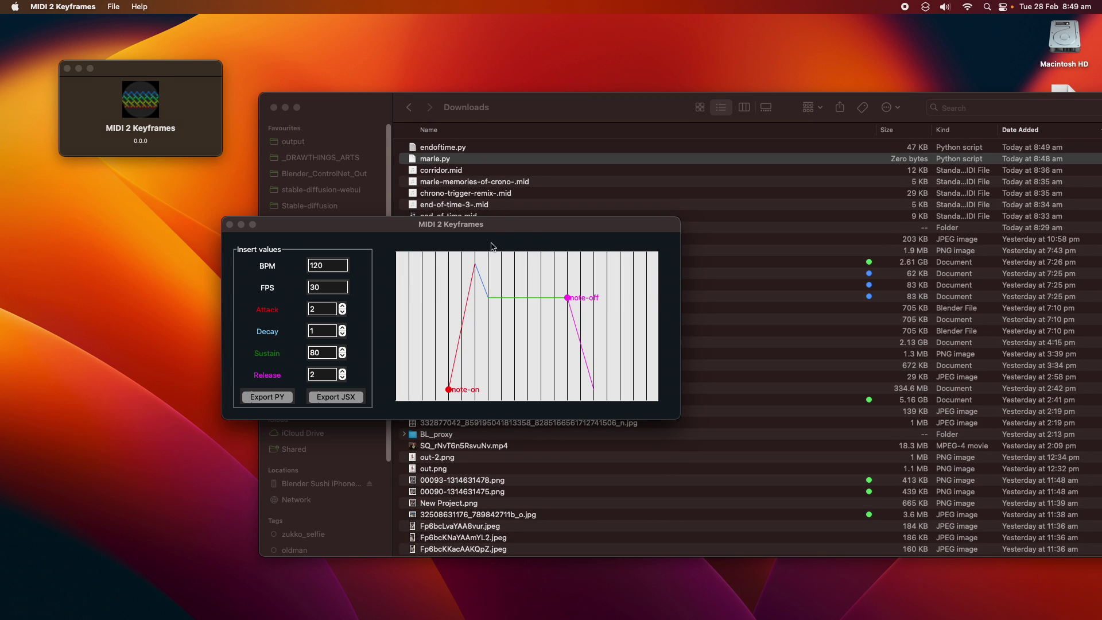
click(492, 155)
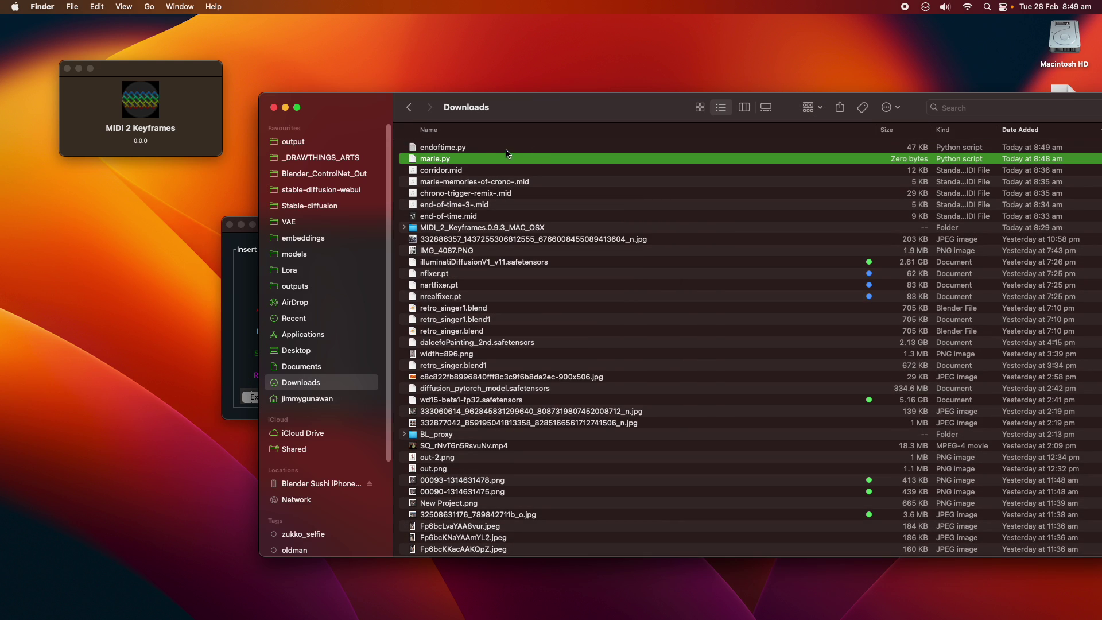
click(514, 149)
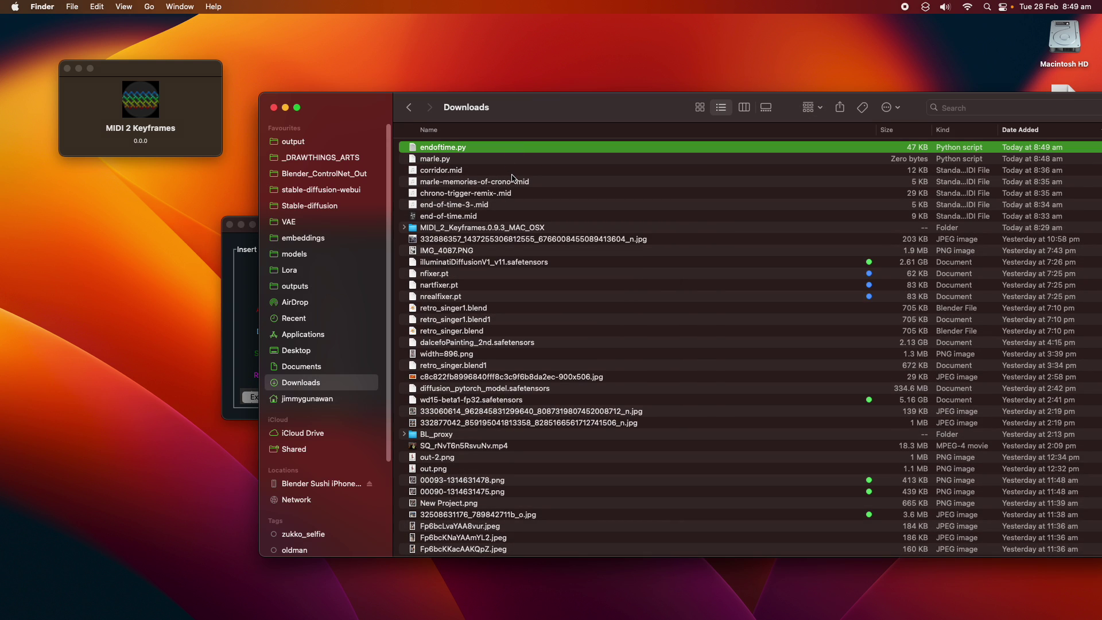
key(ctrl+Right)
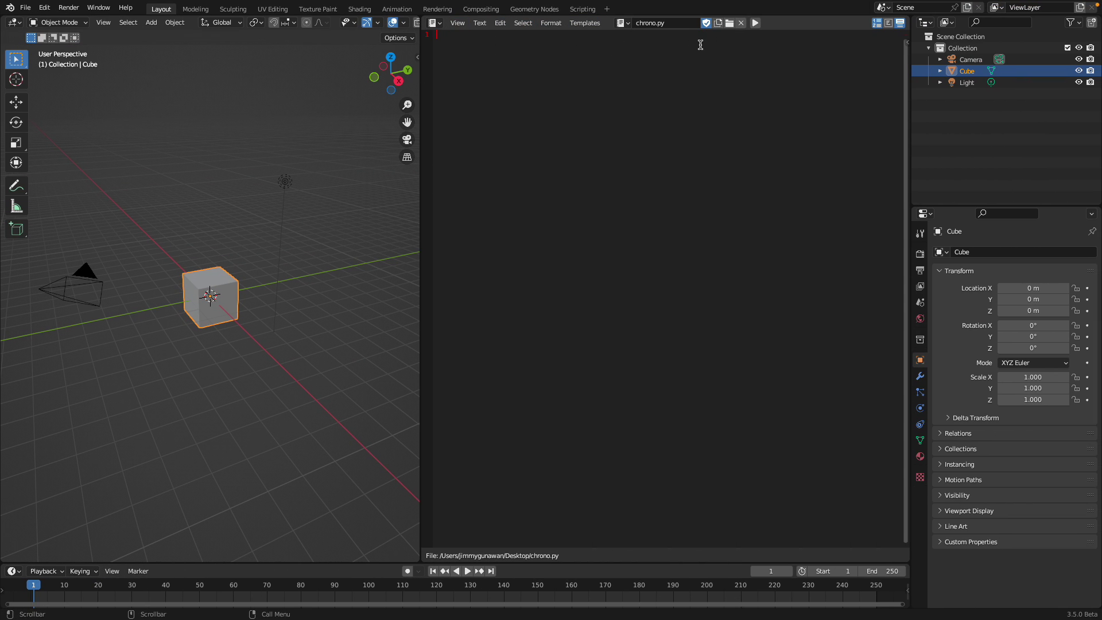
- Load the endoftime.py script from the Downloads folder into the Text Editor
click(458, 23)
click(454, 24)
mouse_move(480, 23)
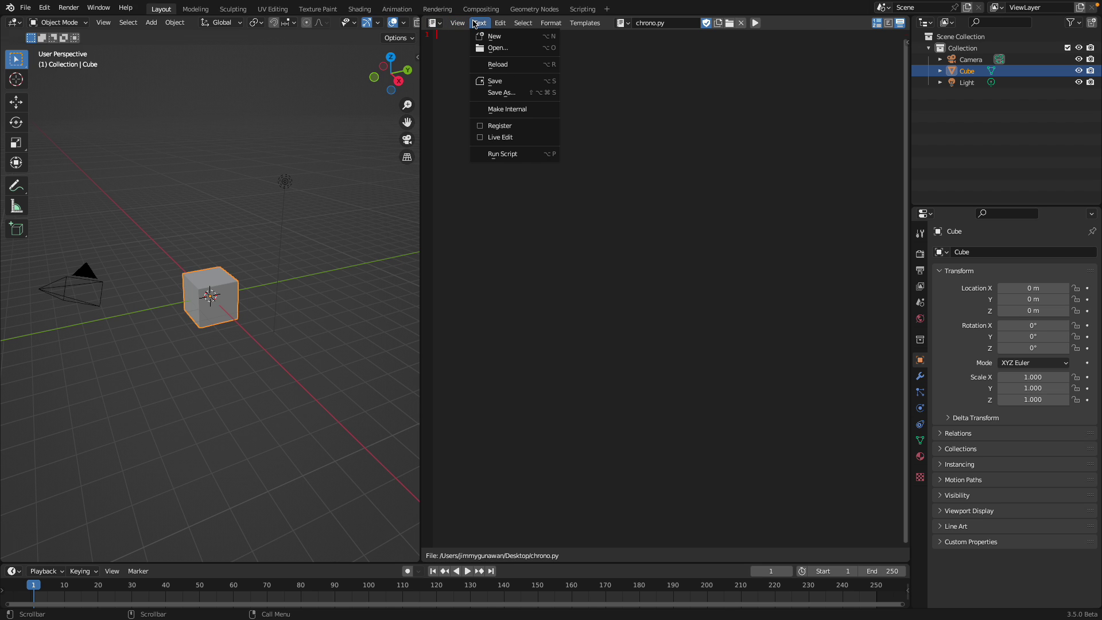
click(487, 47)
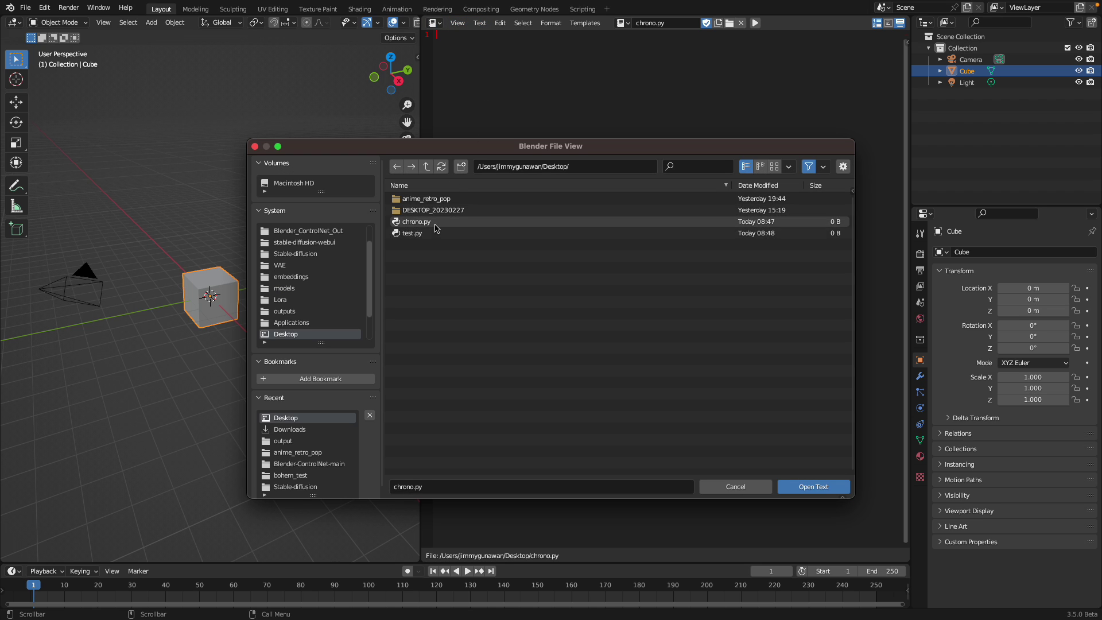
scroll(324, 339, down, 2)
click(323, 335)
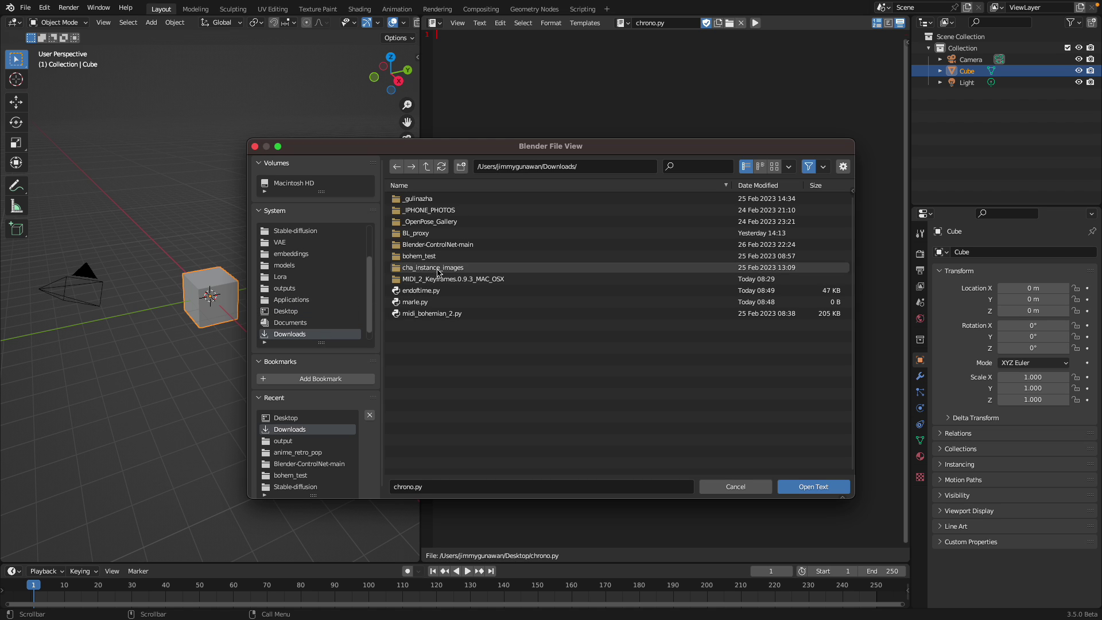
click(448, 300)
click(454, 292)
double_click(469, 291)
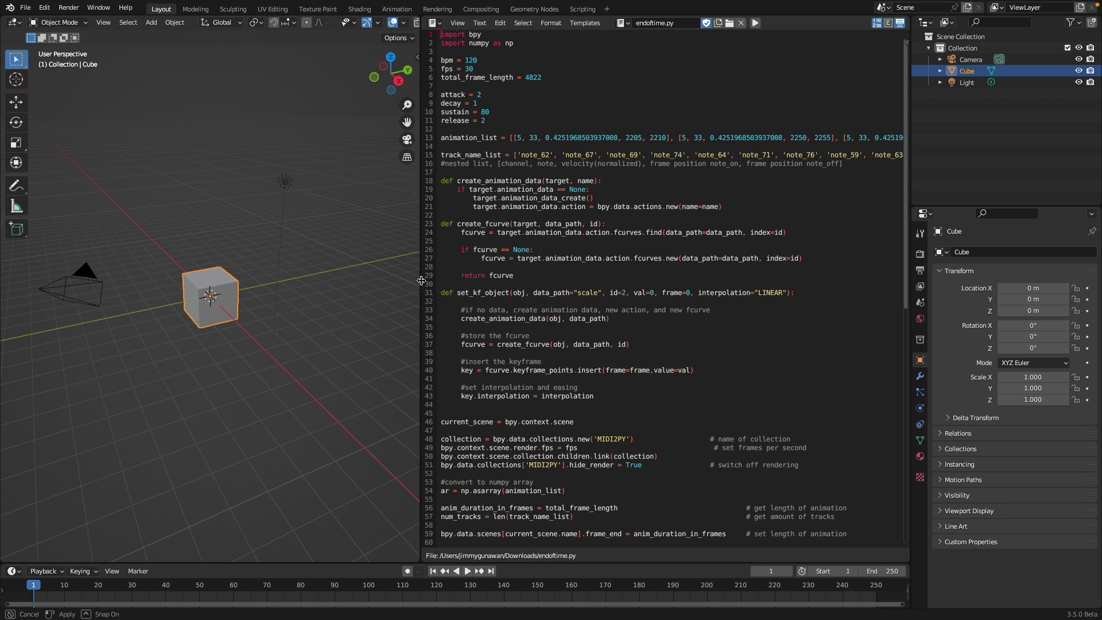
- Check the script's 30 fps against the scene's frame range, then run endoftime.py
drag(421, 281, 385, 282)
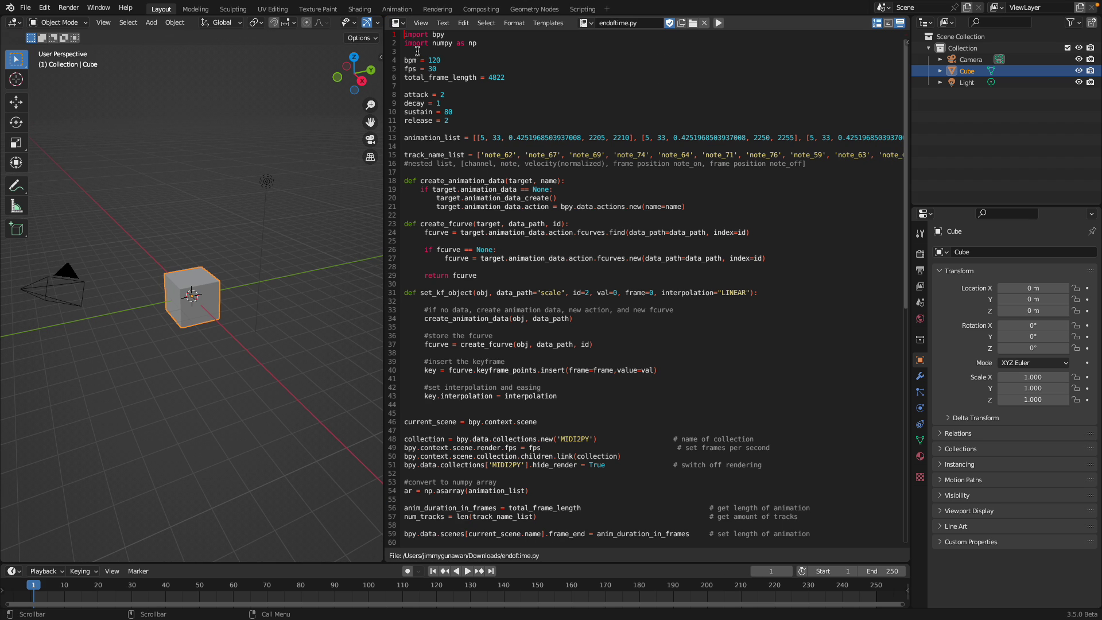
double_click(431, 69)
click(921, 271)
click(921, 255)
click(923, 272)
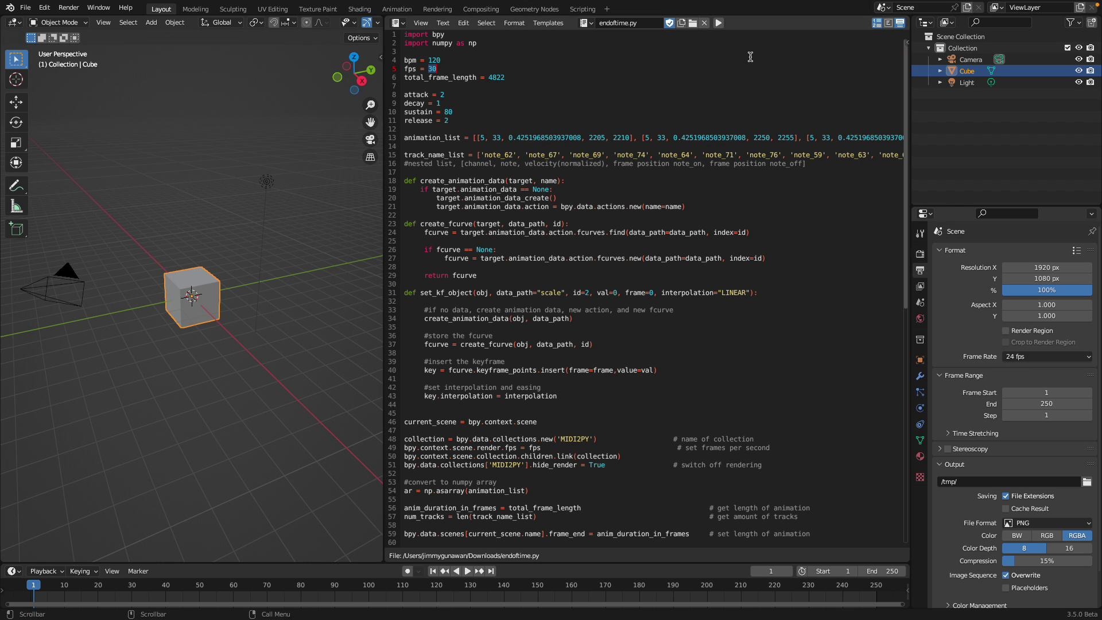
click(718, 23)
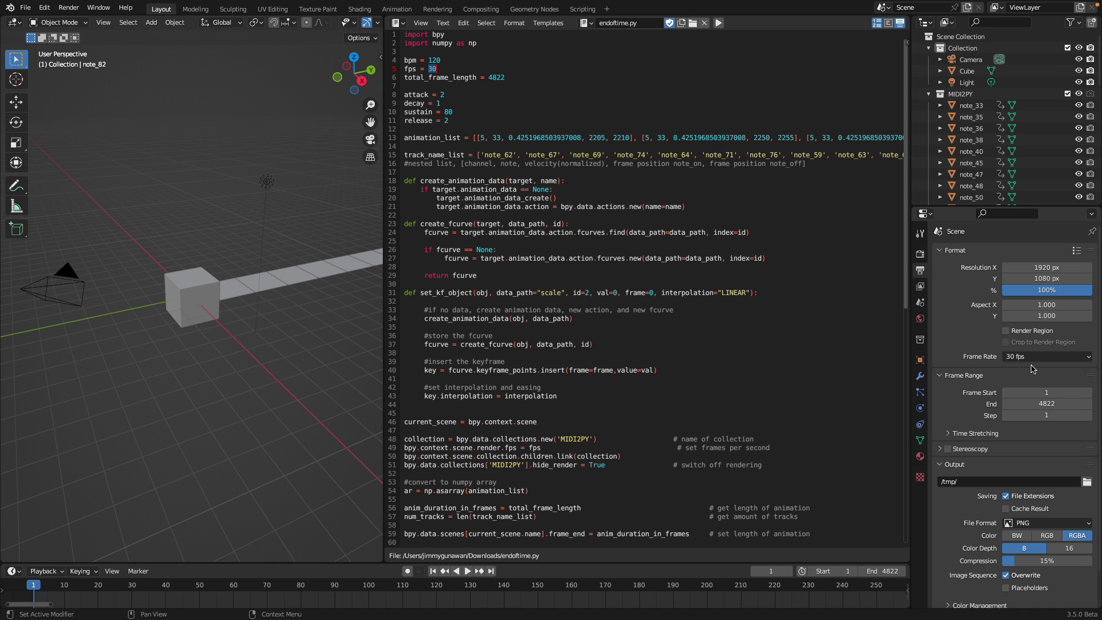
- Delete the default cube from the 3D view
drag(383, 252, 606, 252)
click(330, 293)
key(x)
click(281, 267)
middle_drag(281, 267, 414, 276)
- Play the generated note-bar animation while orbiting the view, then stop it
key(space)
scroll(458, 600, down, 3)
scroll(458, 601, down, 2)
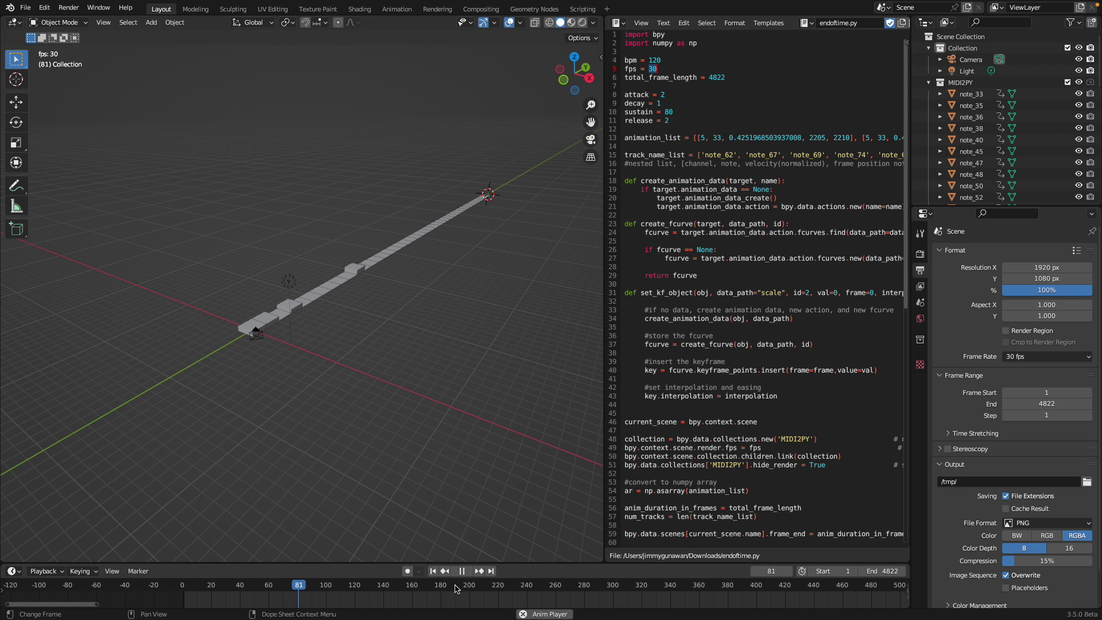
middle_drag(402, 482, 337, 418)
key(space)
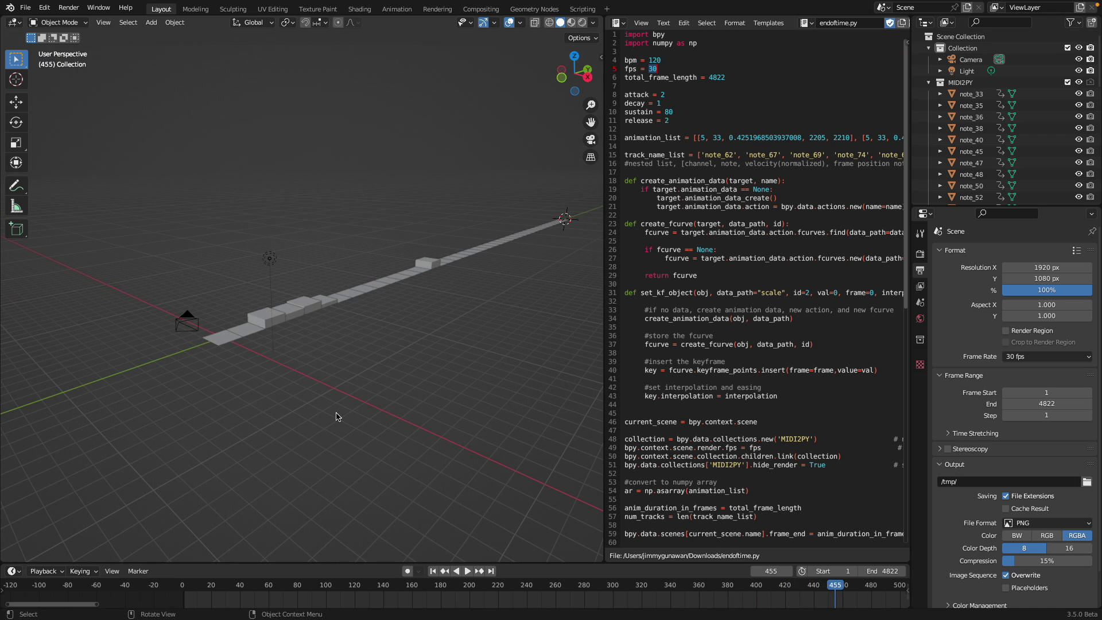
key(ctrl+s)
- Pick the Desktop folder and save the file under the name endoftime
click(422, 486)
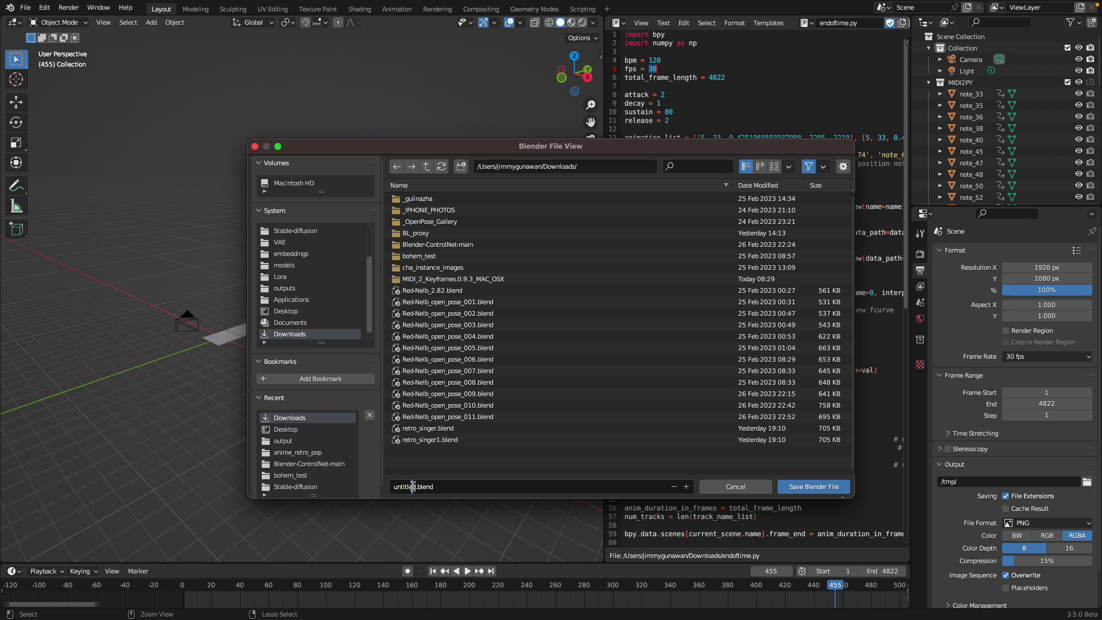
click(286, 310)
click(417, 488)
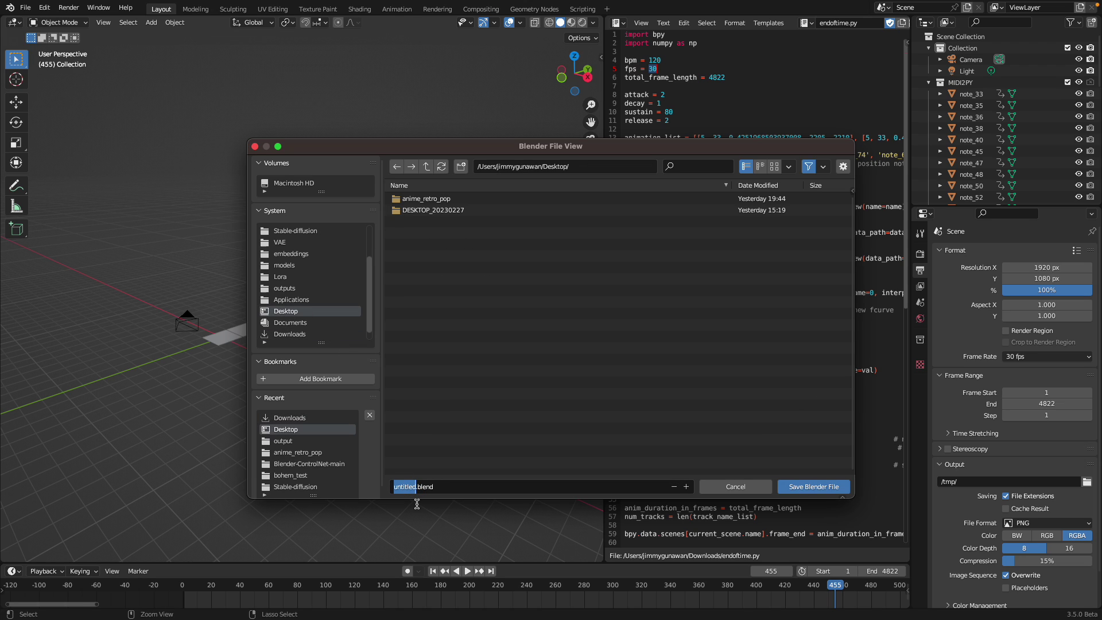
text(endoftime)
key(Return)
key(Return)
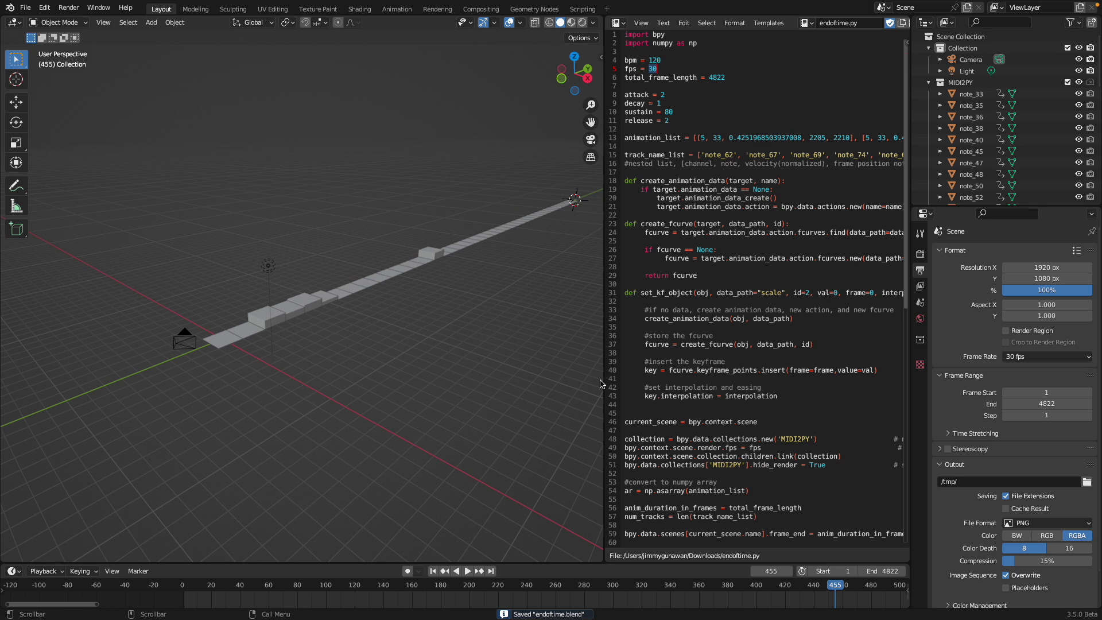
- Switch to Finder and open end-of-time.mid from Downloads with GarageBand
key(super+Tab)
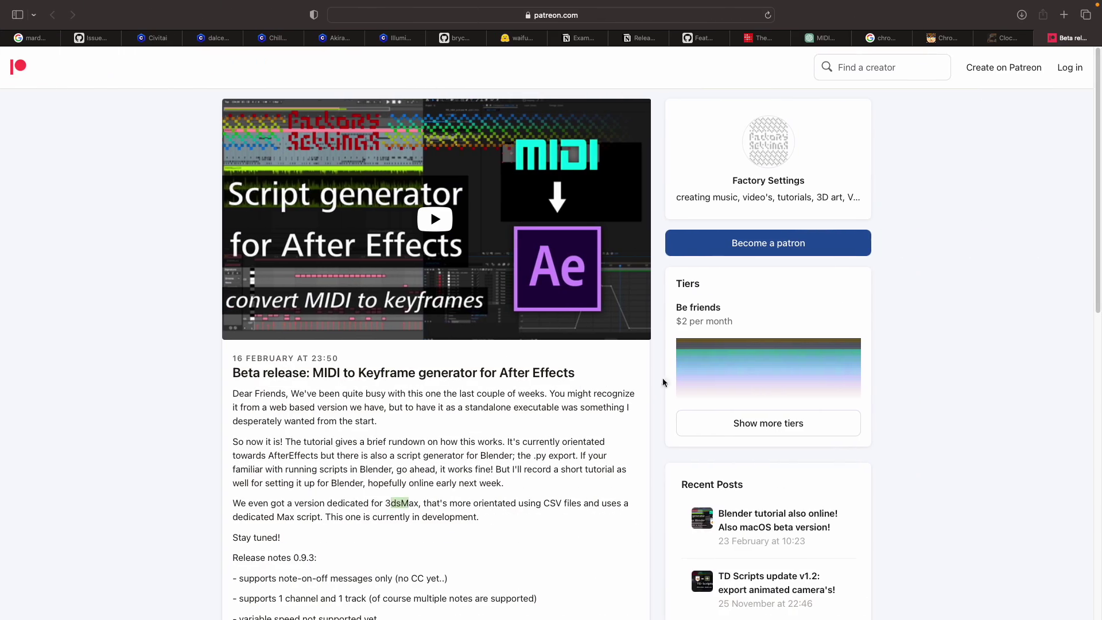
key(super+Tab)
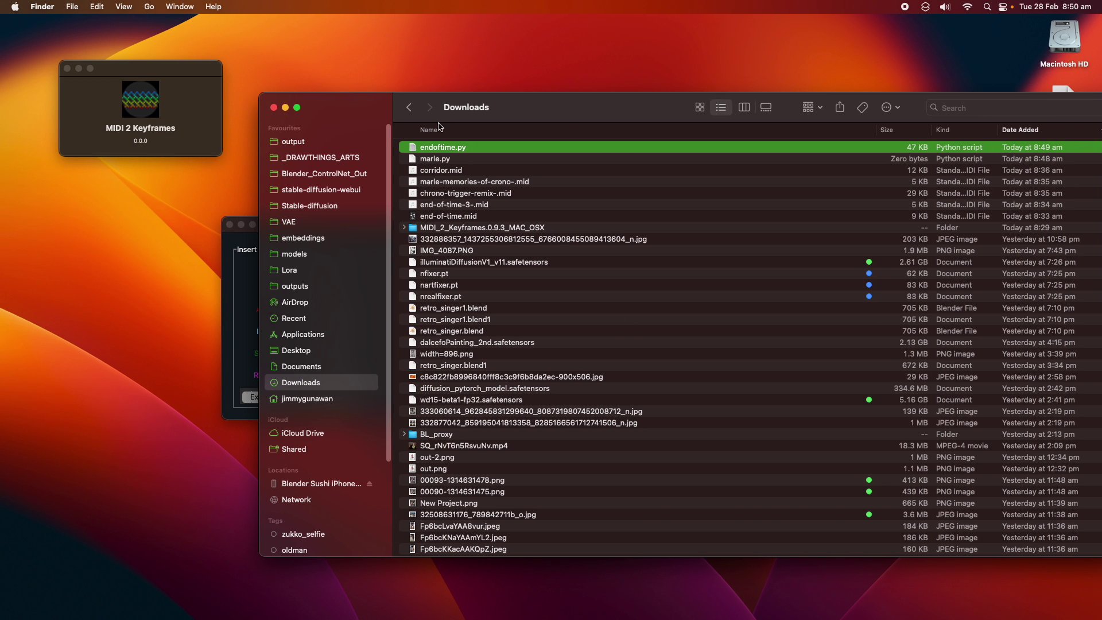
drag(388, 113, 330, 113)
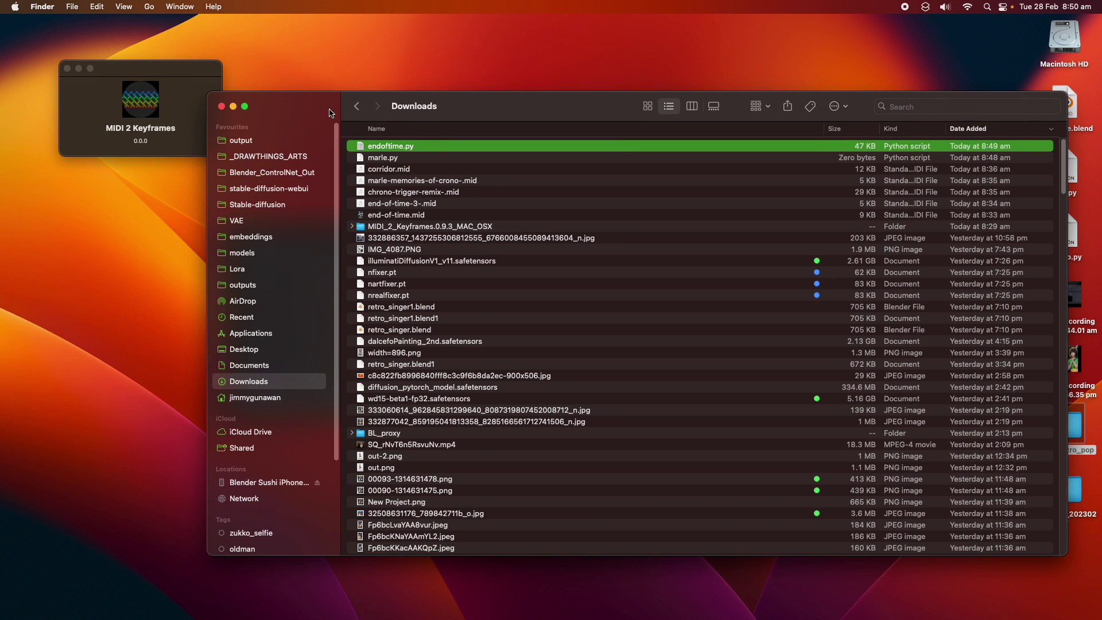
click(426, 215)
right_click(426, 217)
mouse_move(543, 235)
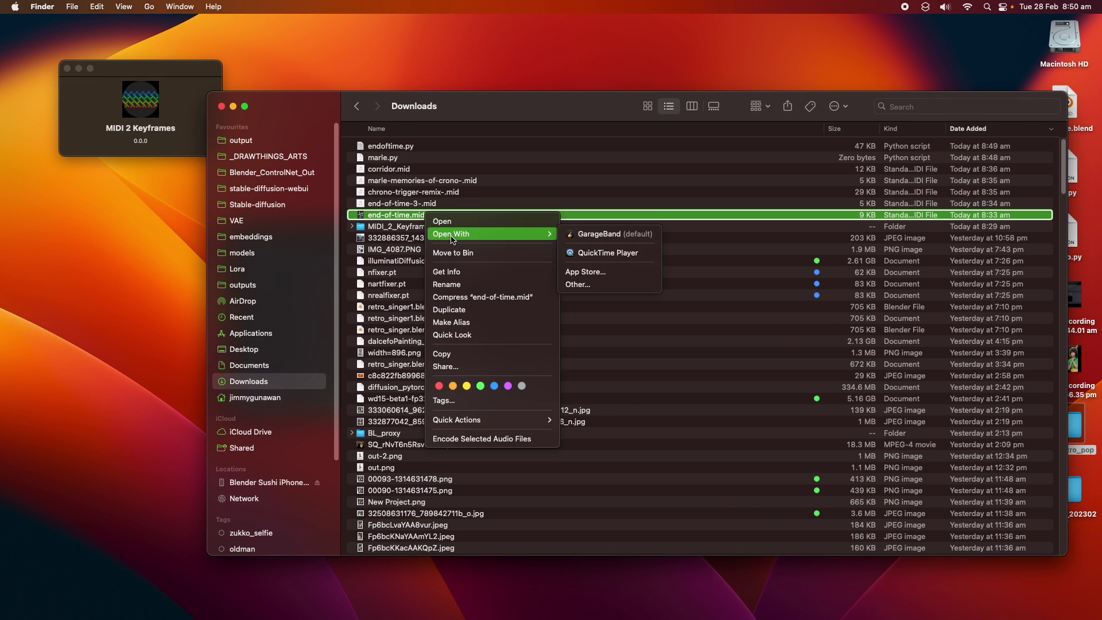
click(588, 236)
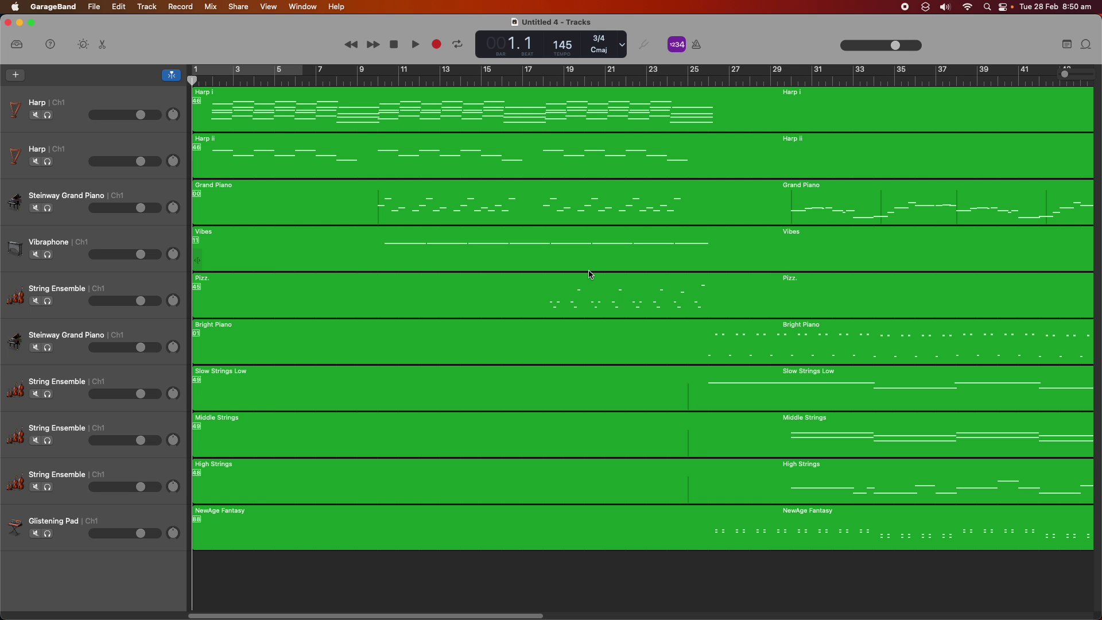
- Play the song, then jump to bars 29 and 38 to hear its later sections
key(space)
key(XF86AudioRaiseVolume)
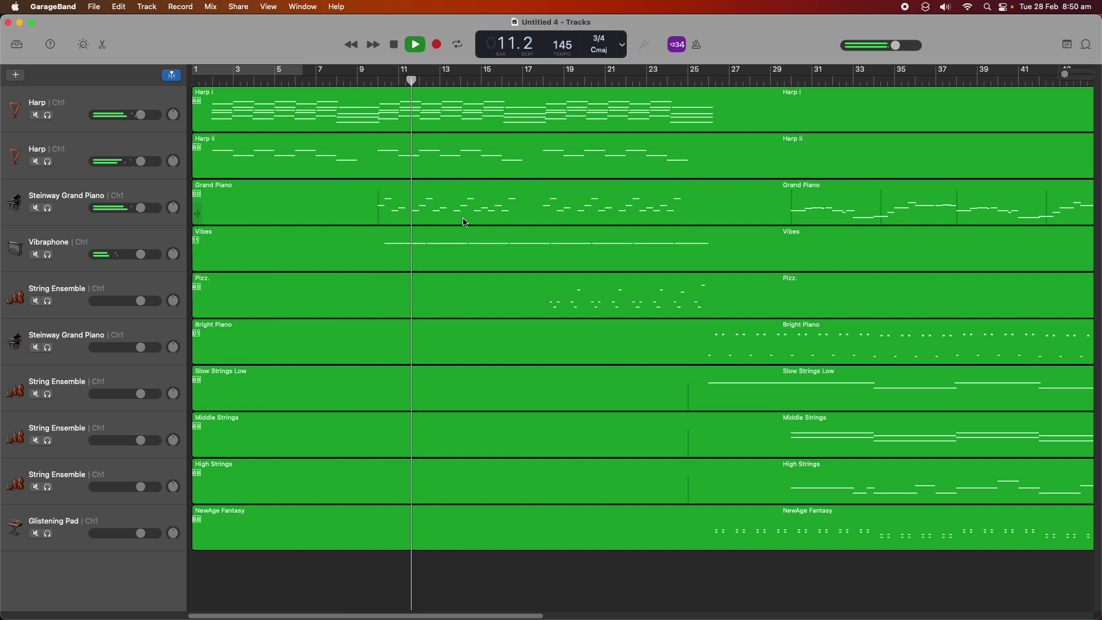
key(space)
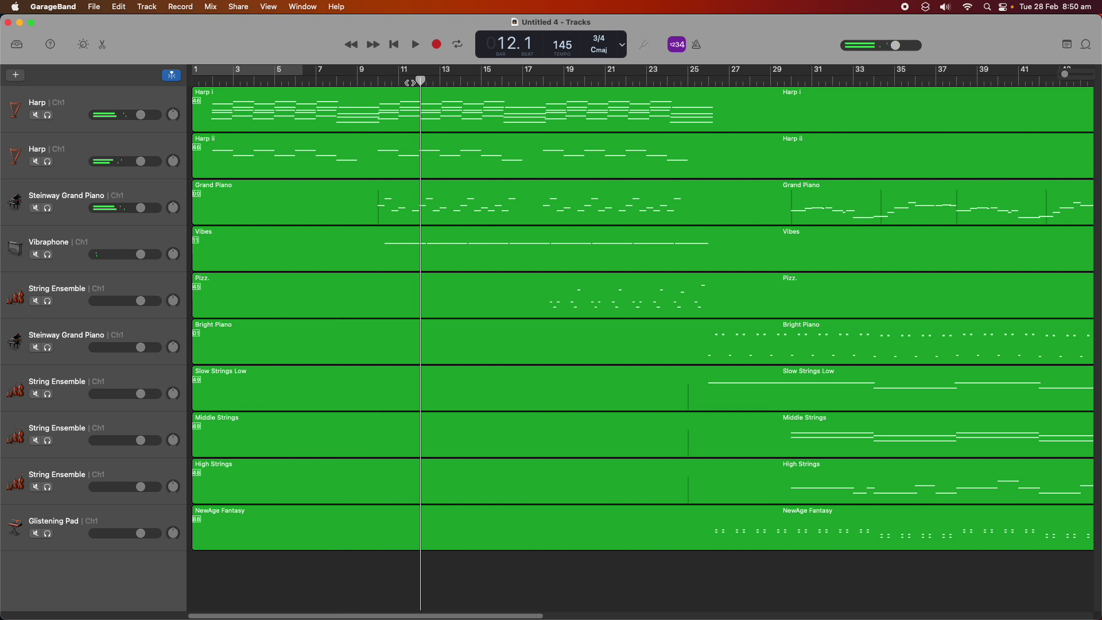
drag(413, 83, 783, 83)
key(space)
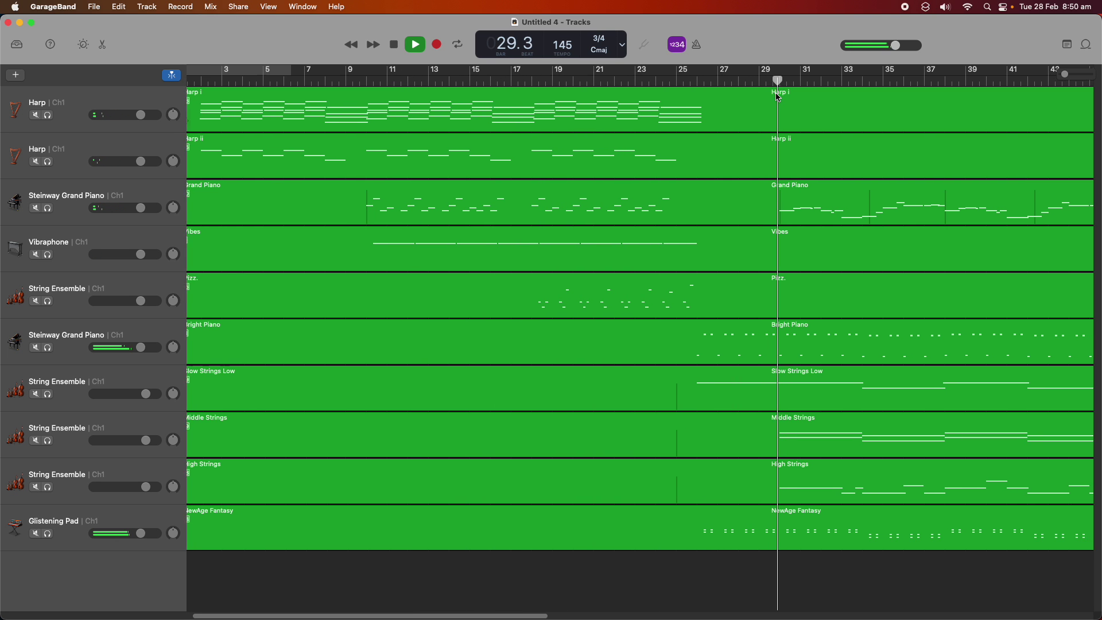
click(917, 80)
key(space)
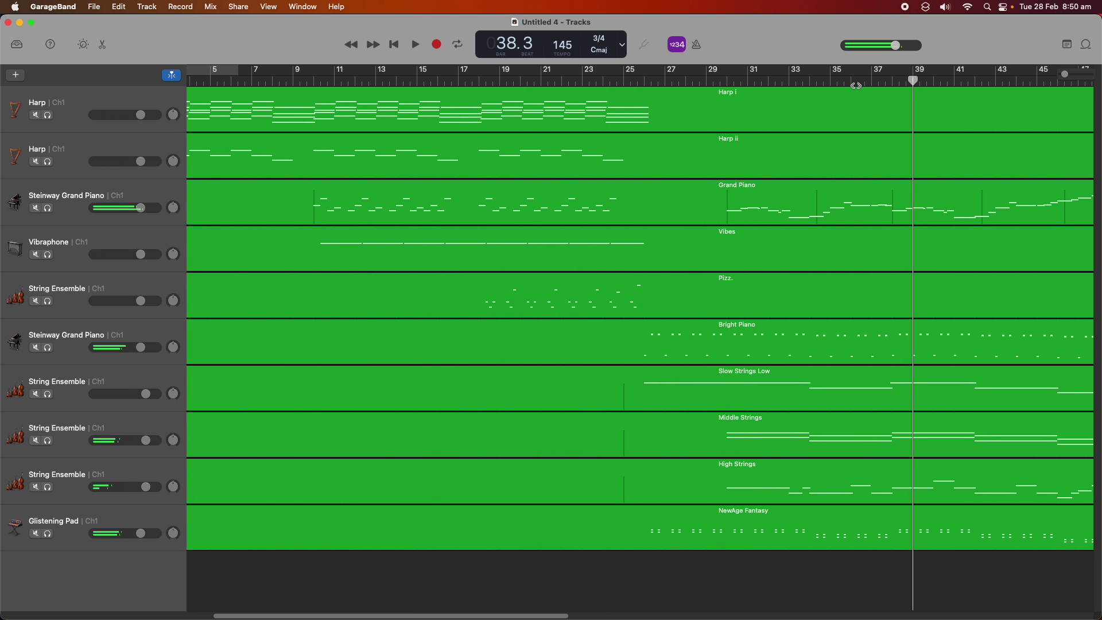
key(space)
scroll(722, 609, right, 5)
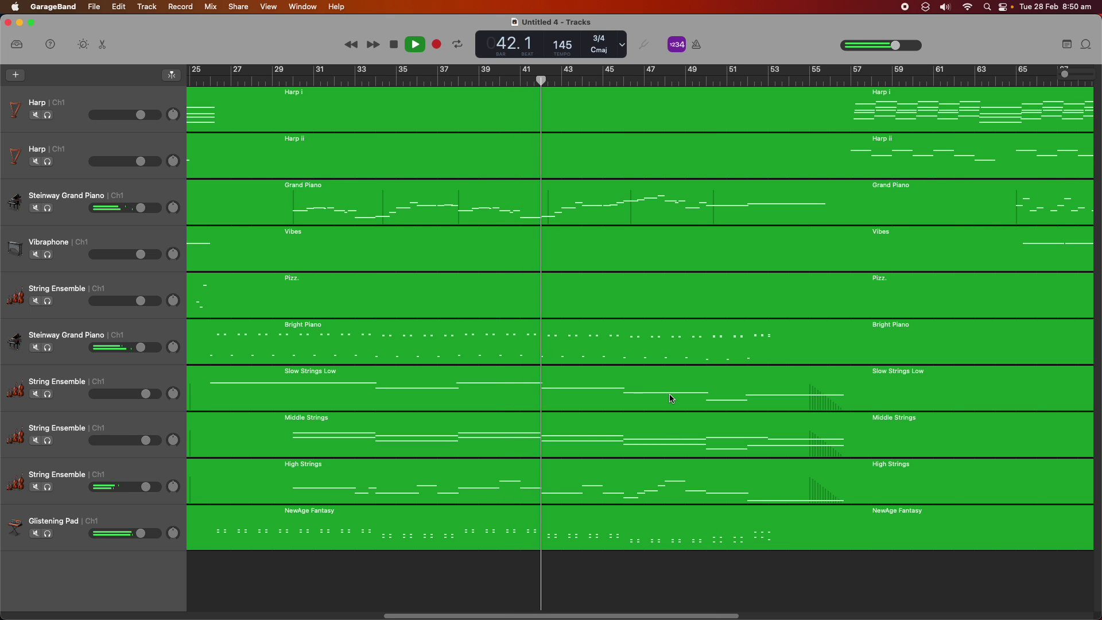
key(space)
- Export the song to disk as an MP3 named endoftime on the Desktop
click(238, 7)
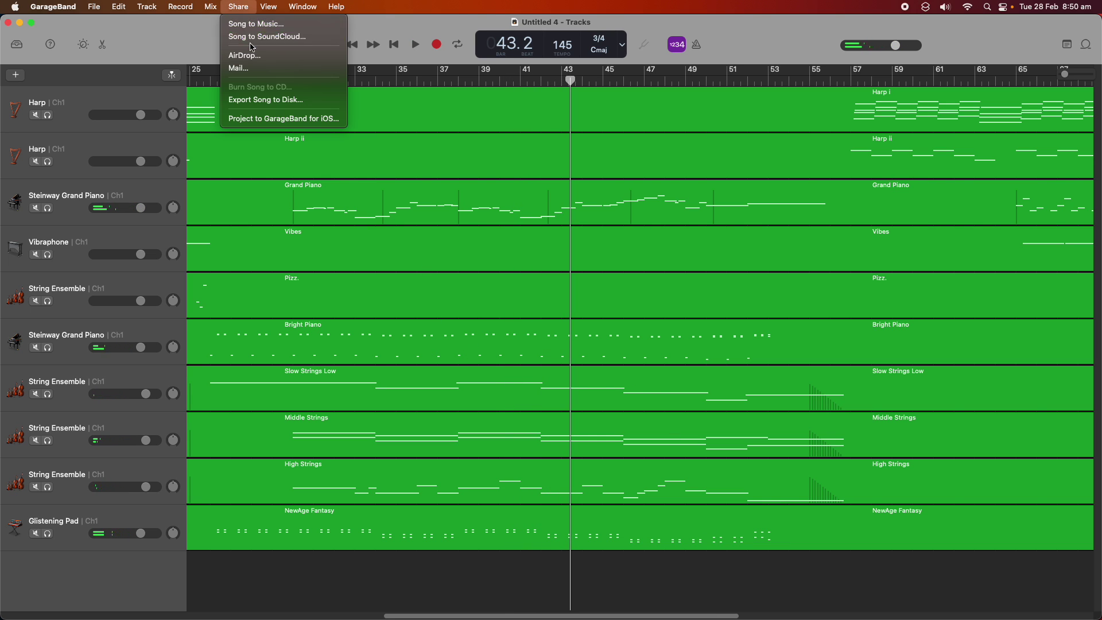
click(265, 101)
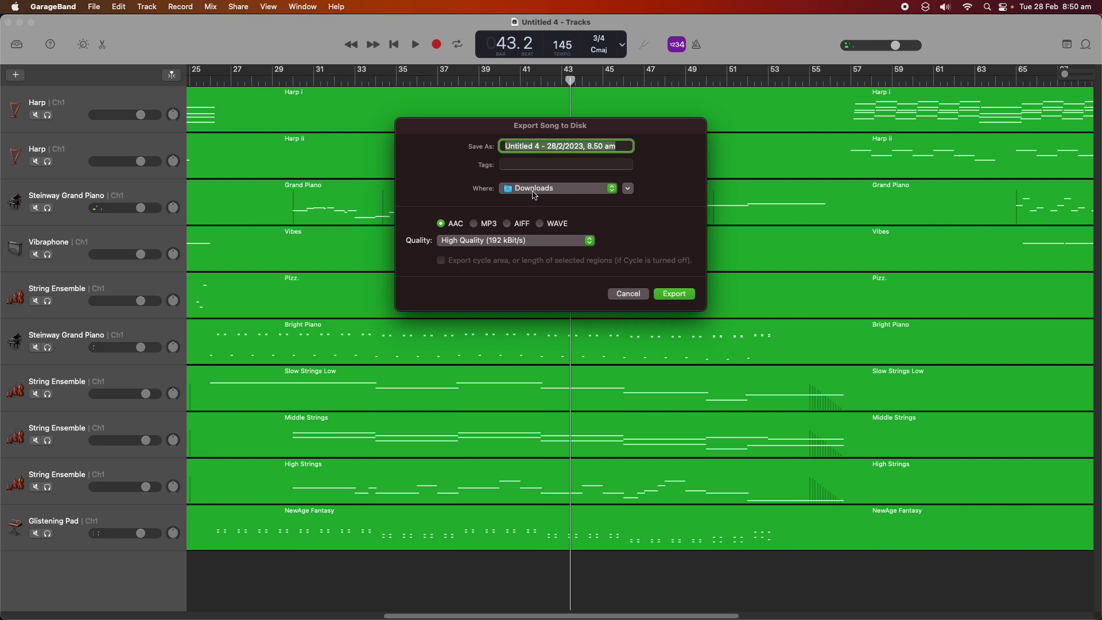
click(487, 225)
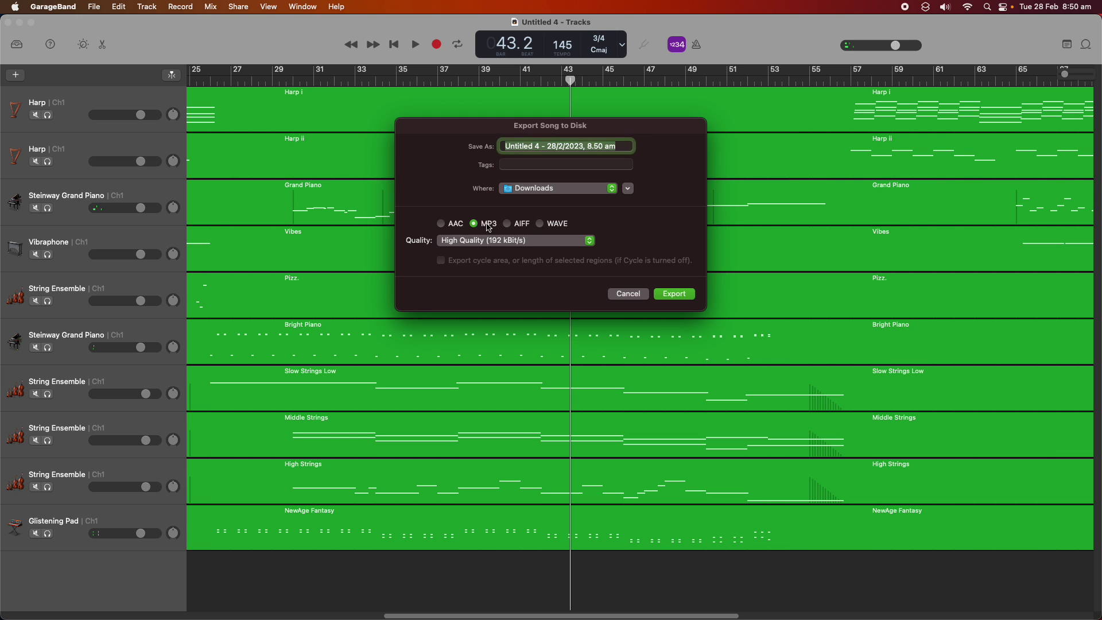
click(539, 189)
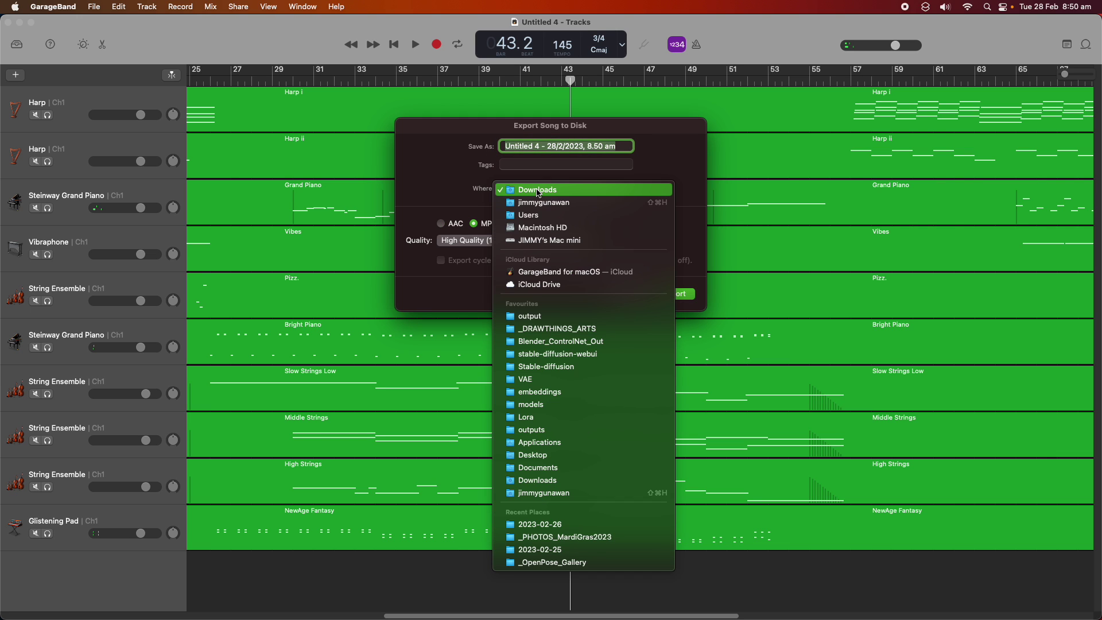
click(568, 454)
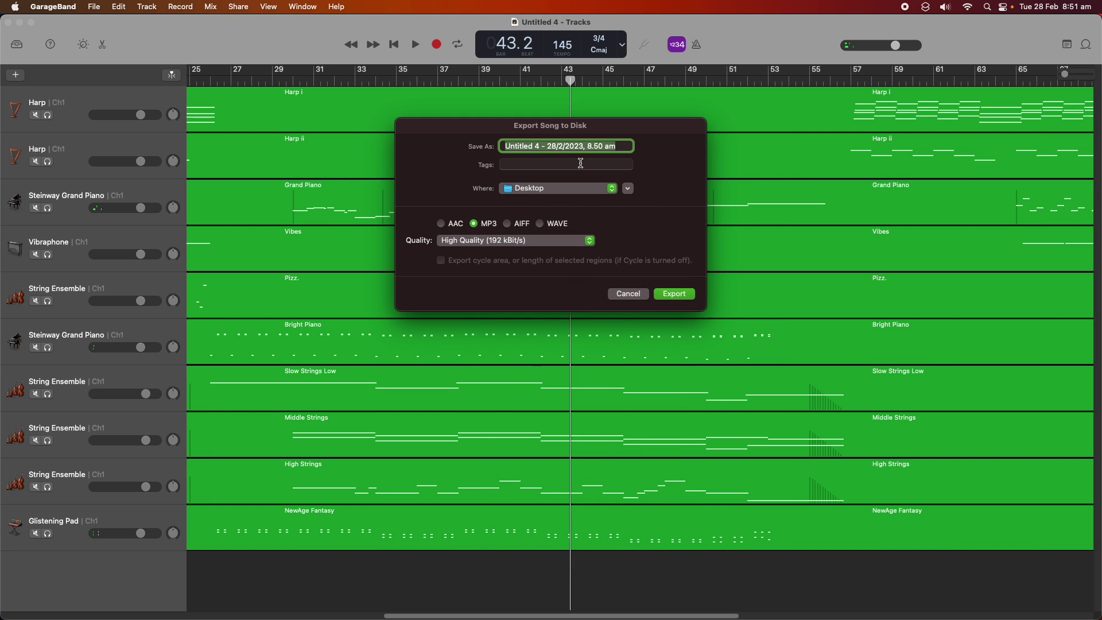
text(endoftime)
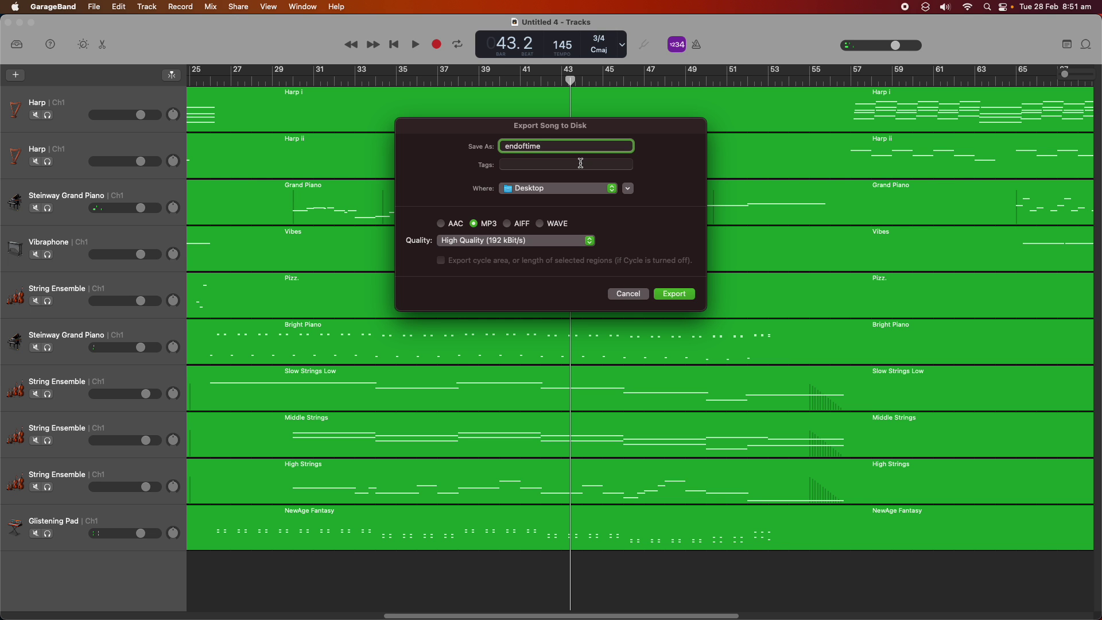
key(Return)
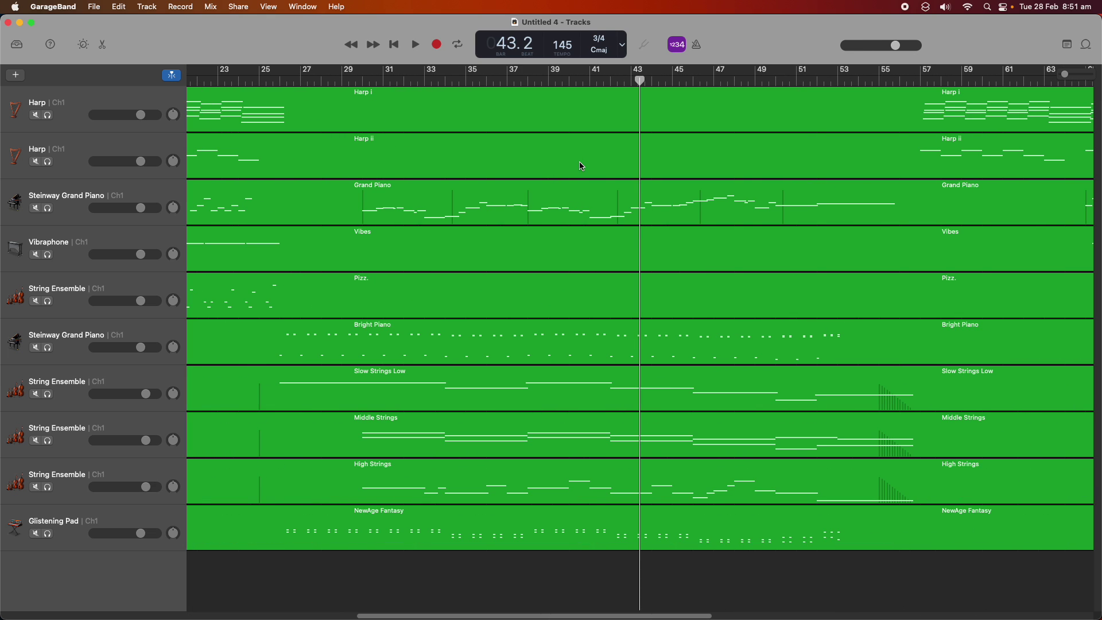
- Return to Blender, resave endoftime.blend, and enlarge the timeline area
key(ctrl+Right)
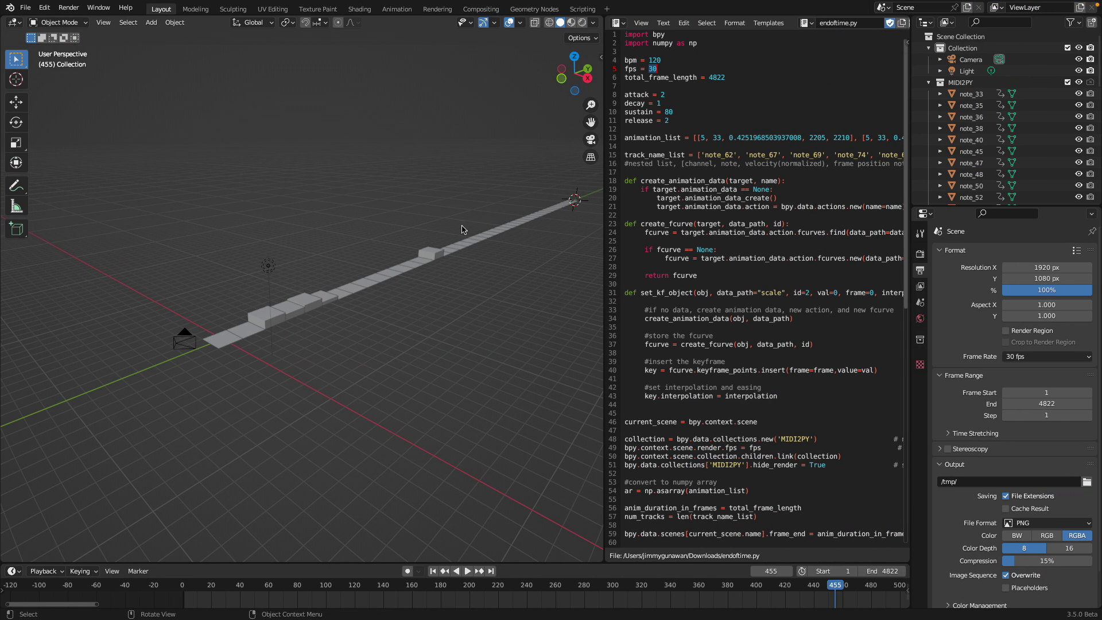
scroll(560, 560, left, 3)
key(super+s)
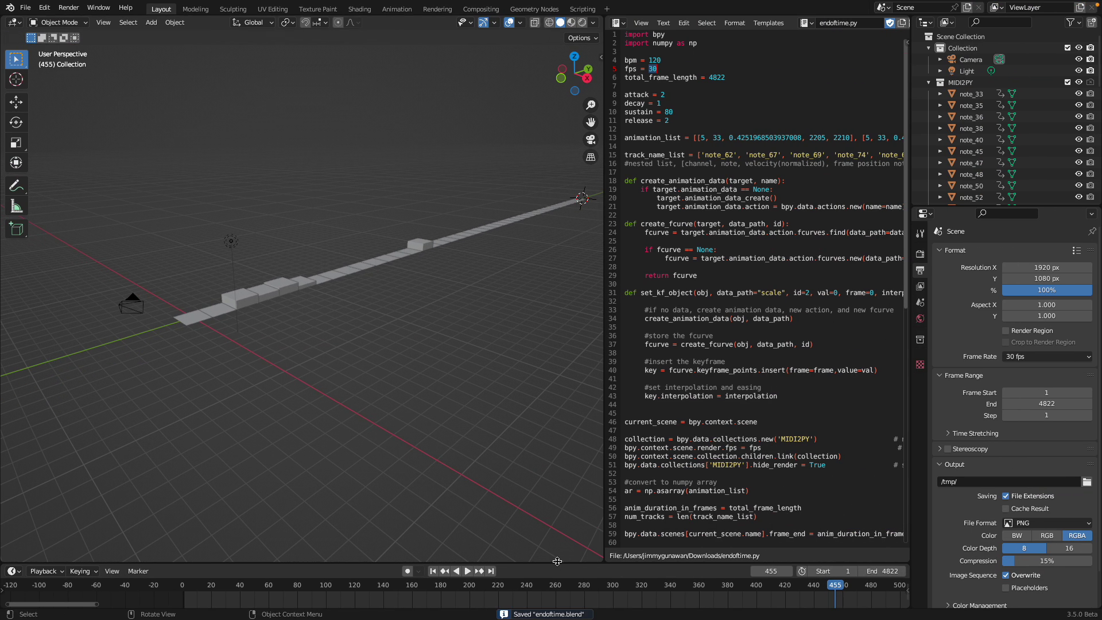
drag(557, 561, 557, 327)
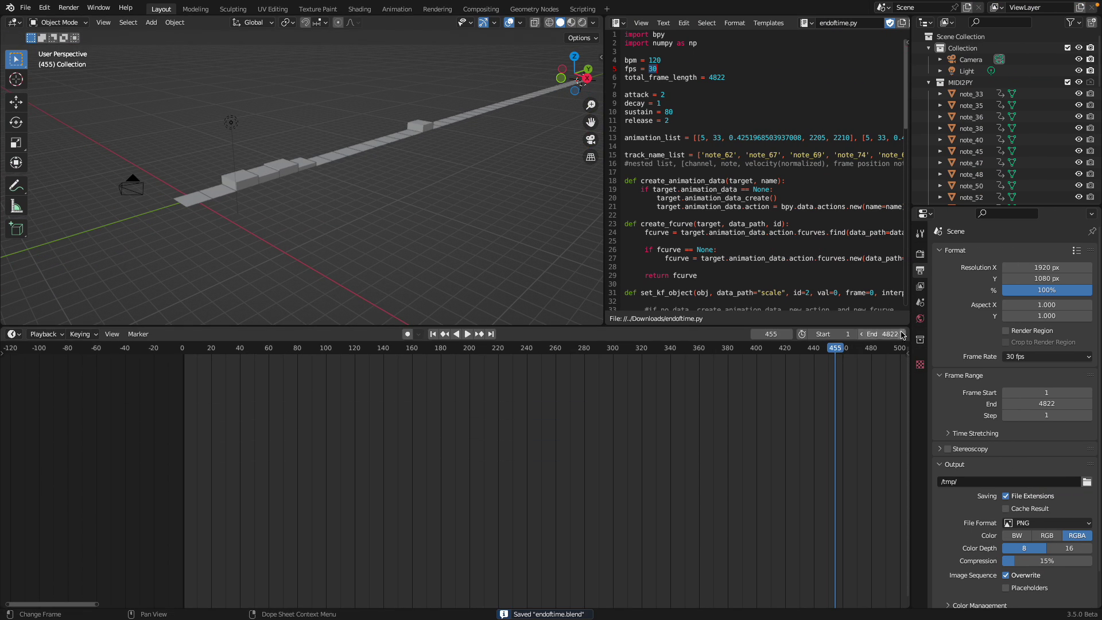
drag(607, 144, 520, 144)
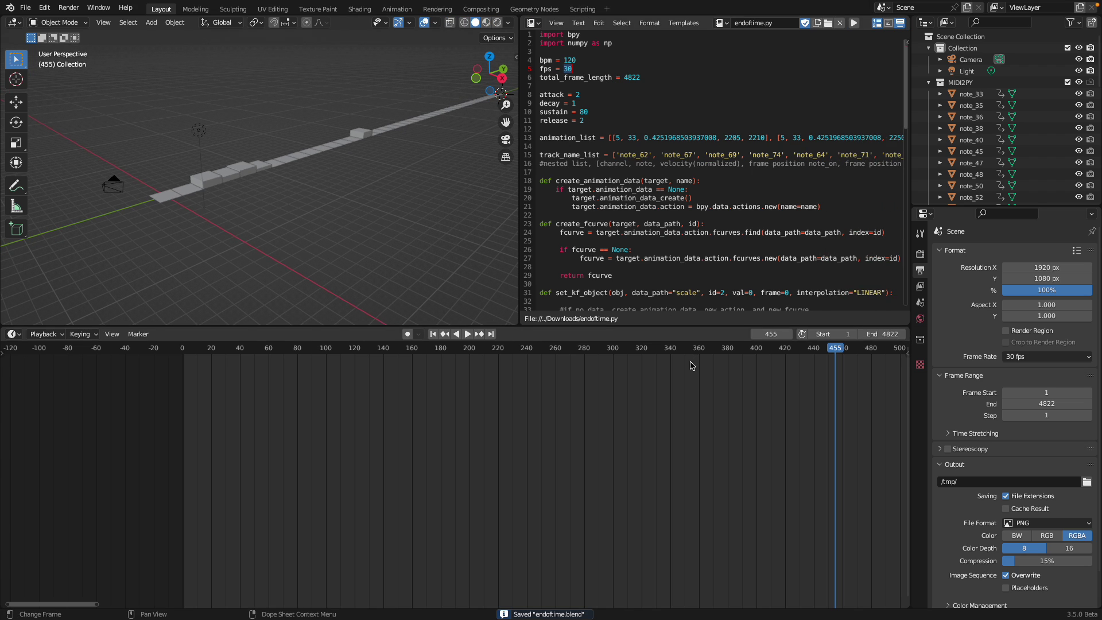
drag(684, 326, 678, 465)
- Scroll through the script and select the note names in its track list
scroll(666, 260, down, 20)
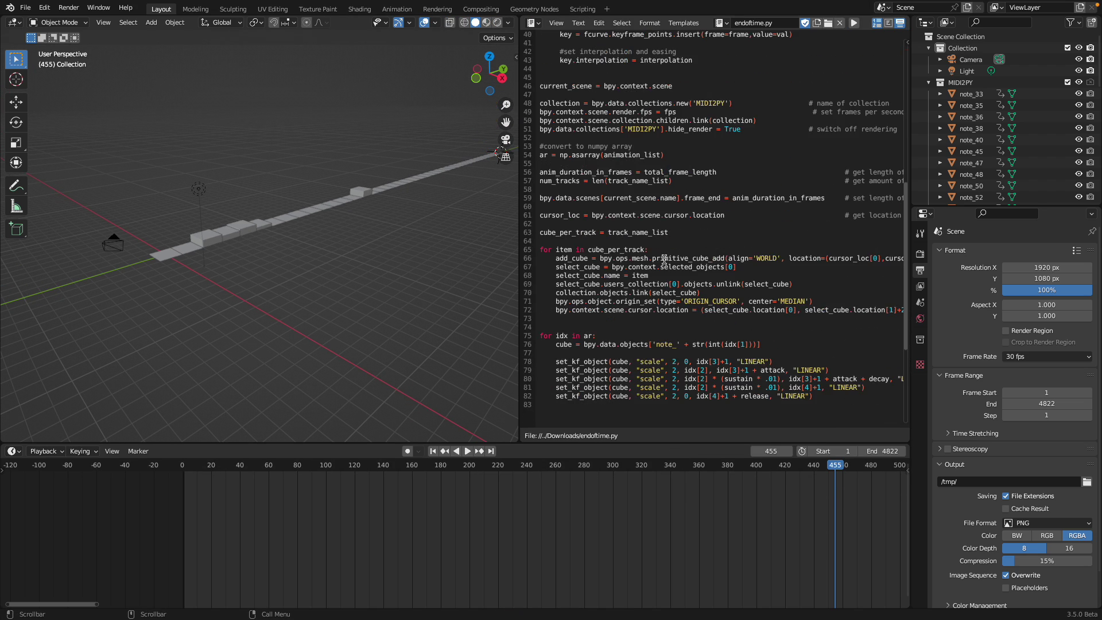
scroll(666, 260, up, 12)
scroll(666, 260, up, 9)
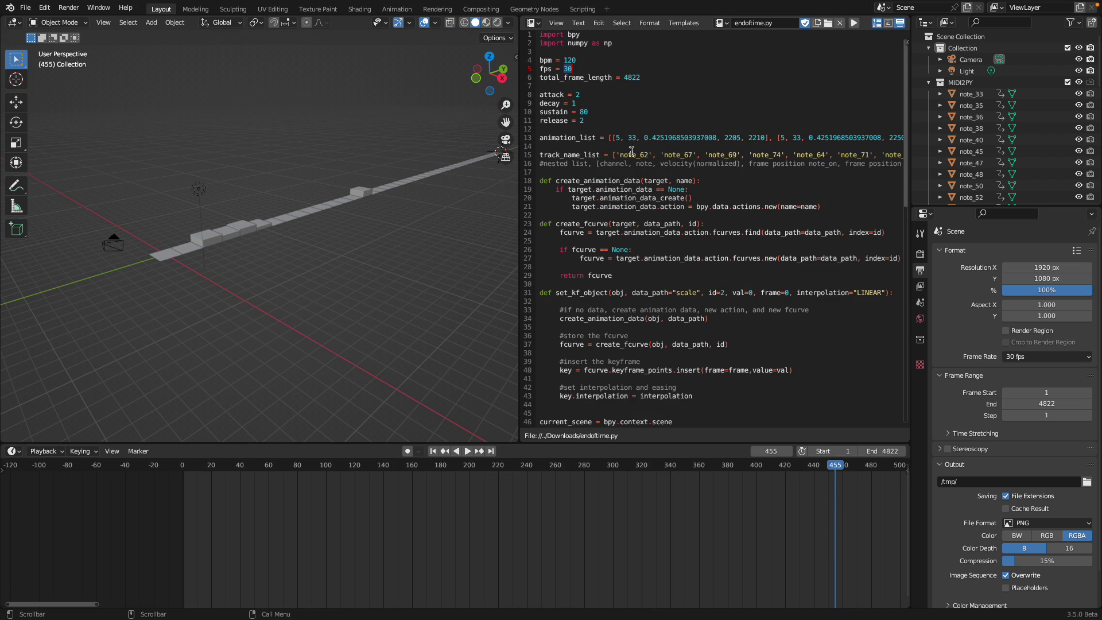
drag(520, 145, 677, 155)
scroll(666, 207, down, 3)
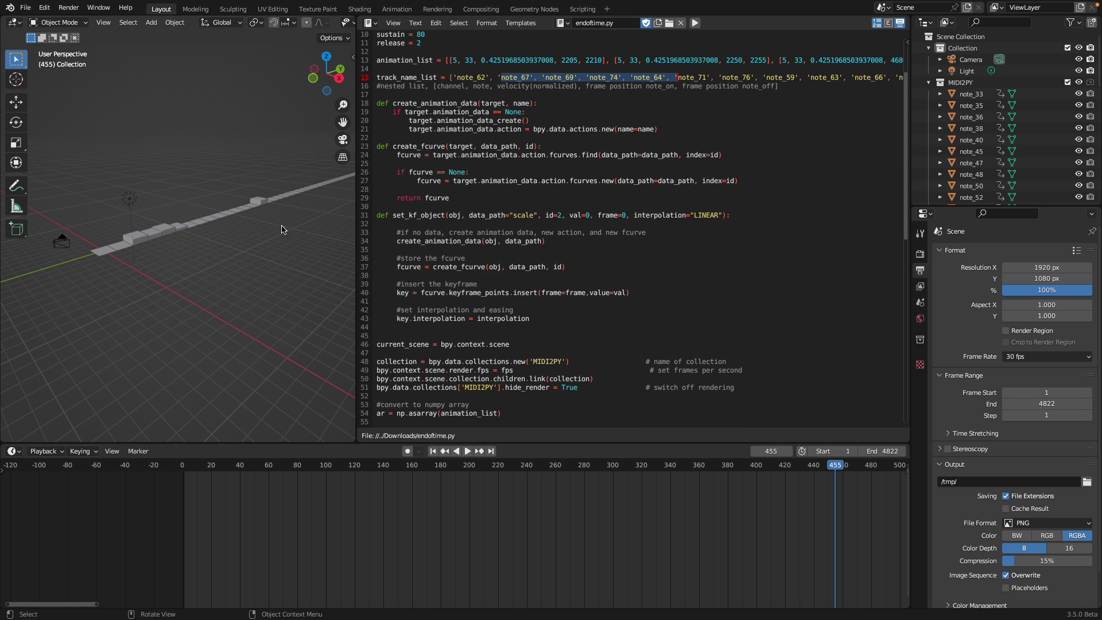
- Widen the 3D view, merge the script editor into it, orbit the note blocks, and save
middle_drag(274, 224, 347, 239)
drag(356, 234, 448, 236)
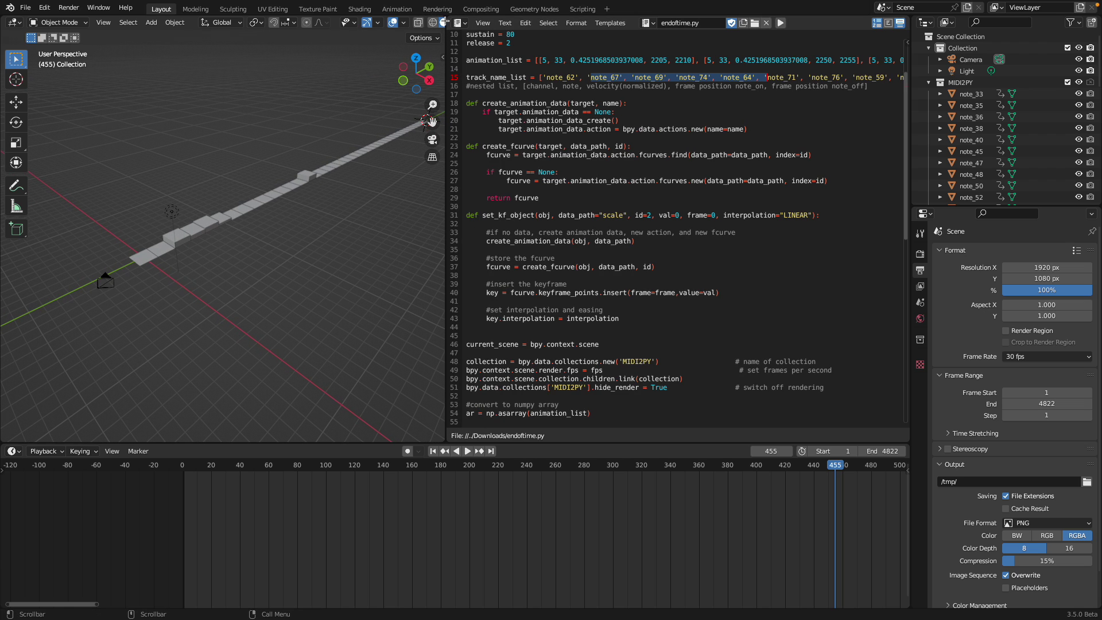
middle_drag(442, 40, 444, 44)
middle_drag(332, 232, 423, 230)
drag(445, 222, 525, 223)
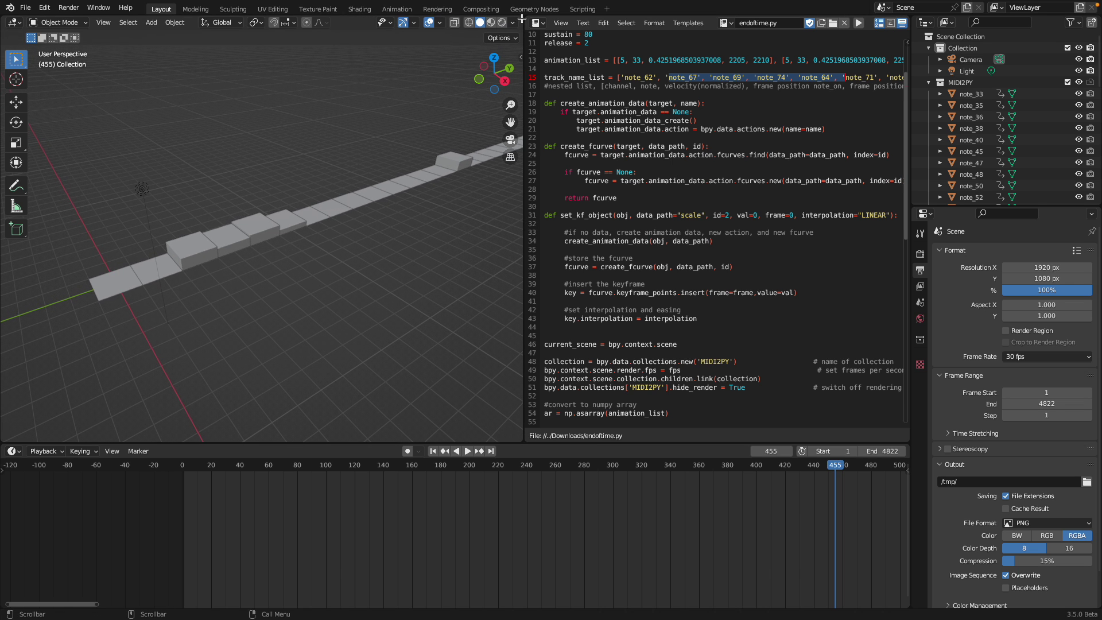
drag(525, 19, 628, 105)
middle_drag(546, 177, 516, 243)
key(ctrl+s)
- Split the timeline area and turn the lower half into a Video Sequencer
drag(670, 442, 670, 364)
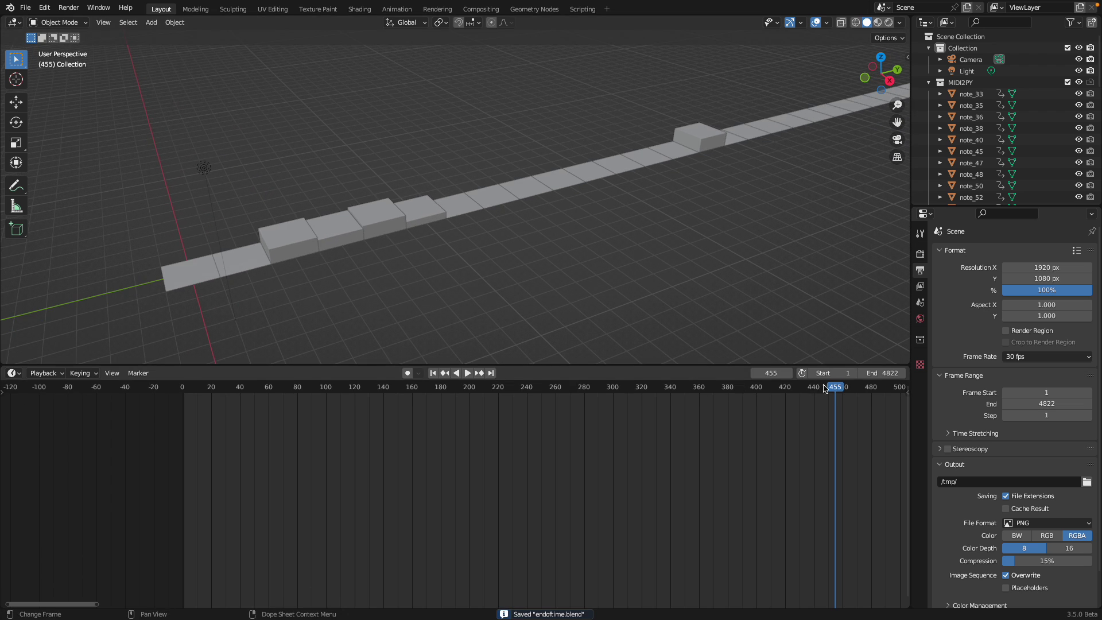
drag(906, 368, 884, 487)
click(12, 493)
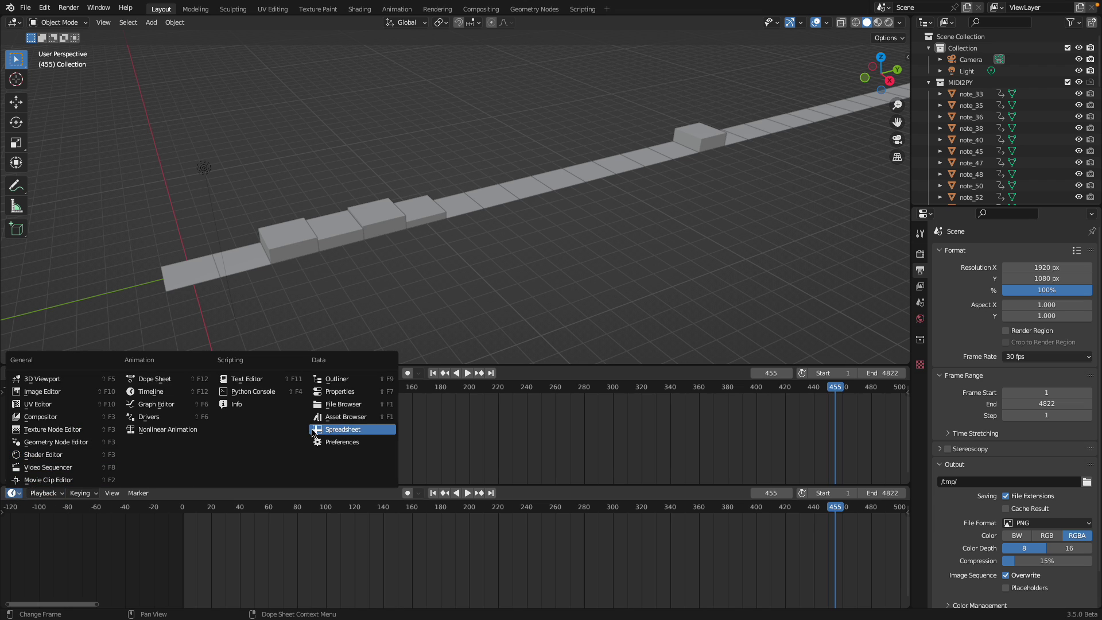
click(85, 467)
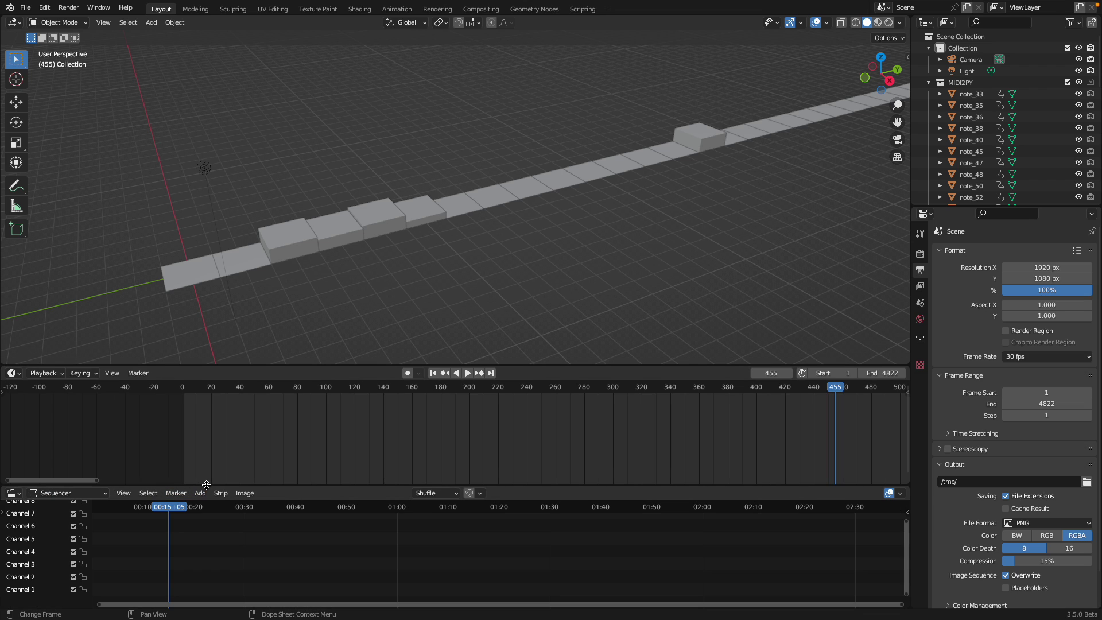
drag(152, 487, 152, 447)
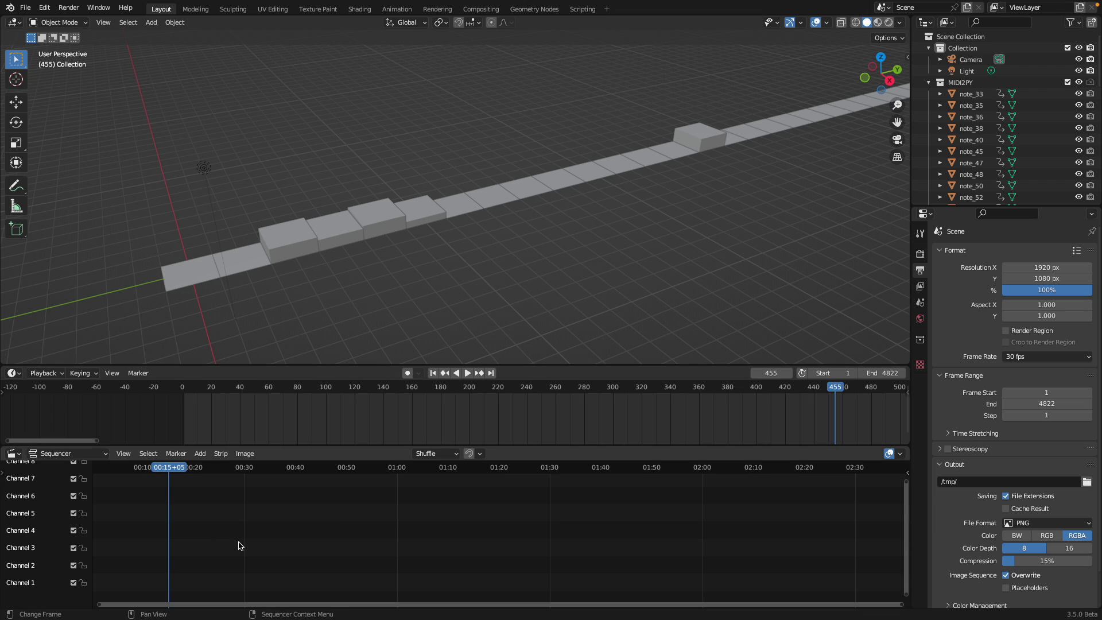
click(433, 373)
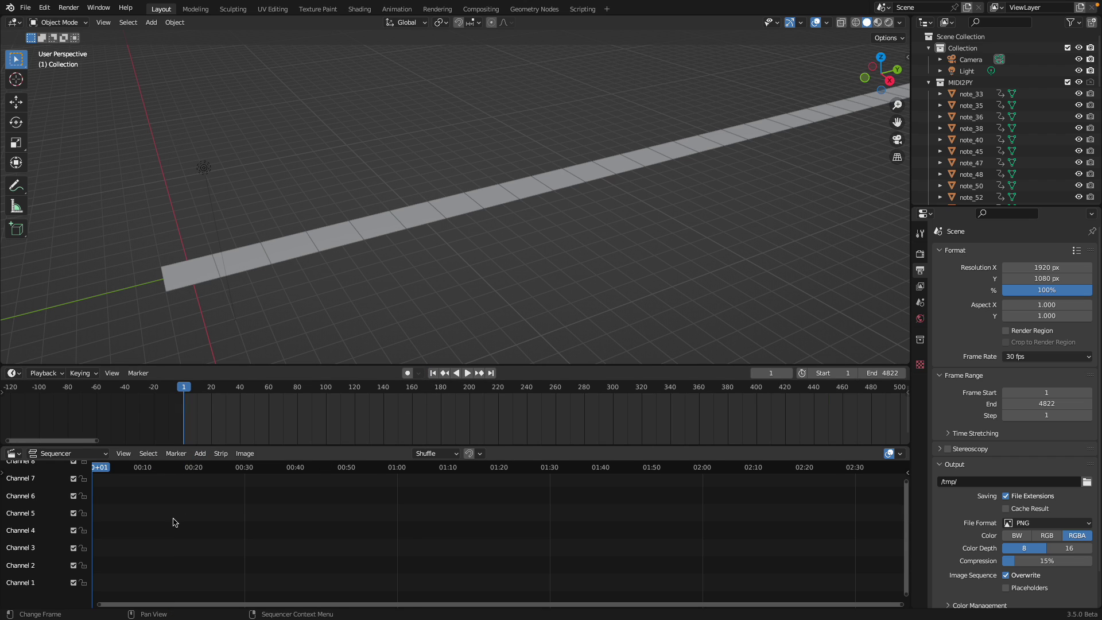
key(Home)
- Add endoftime.mp3 as a sound strip and display its waveform
key(shift+a)
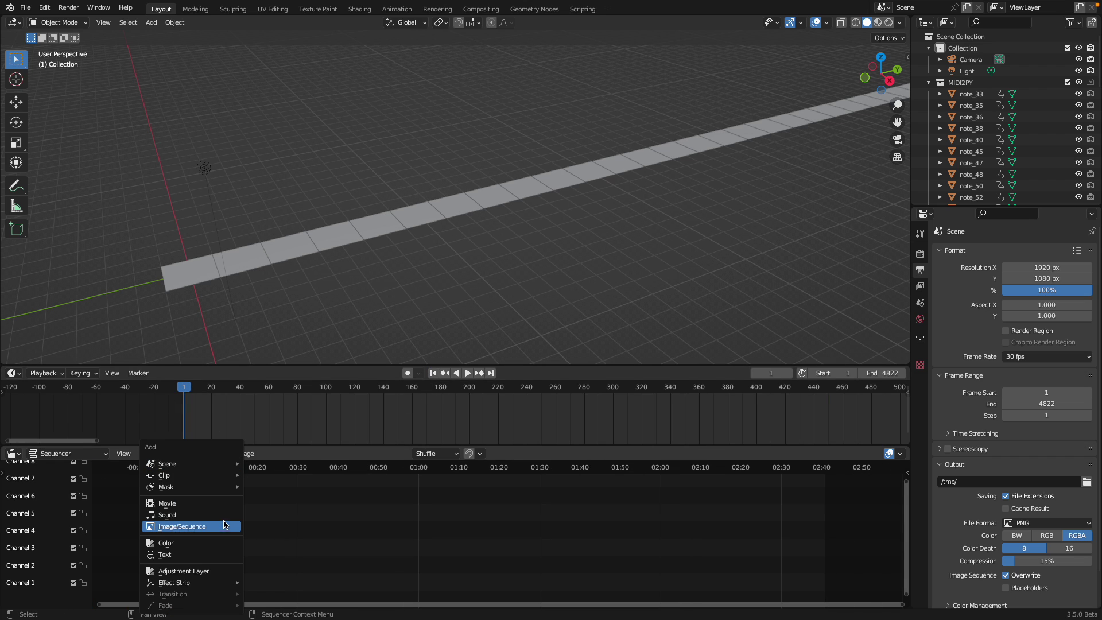
click(223, 515)
click(435, 222)
double_click(435, 222)
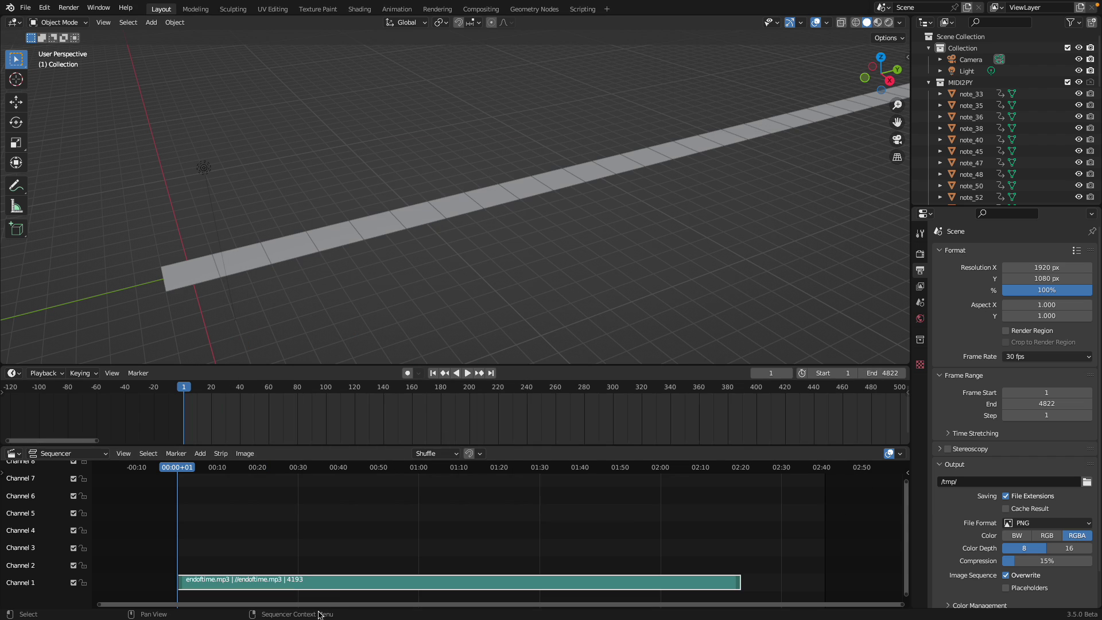
click(905, 476)
click(853, 548)
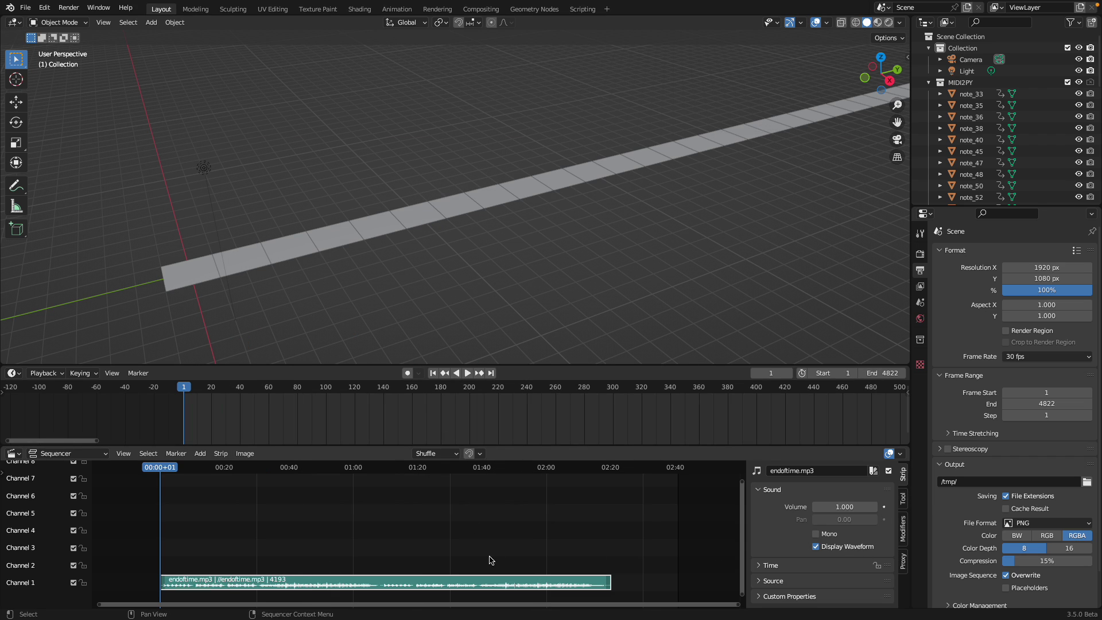
- Play the note cubes with the music, then set playback sync to Frame Dropping
ctrl+middle_drag(445, 596, 436, 442)
key(space)
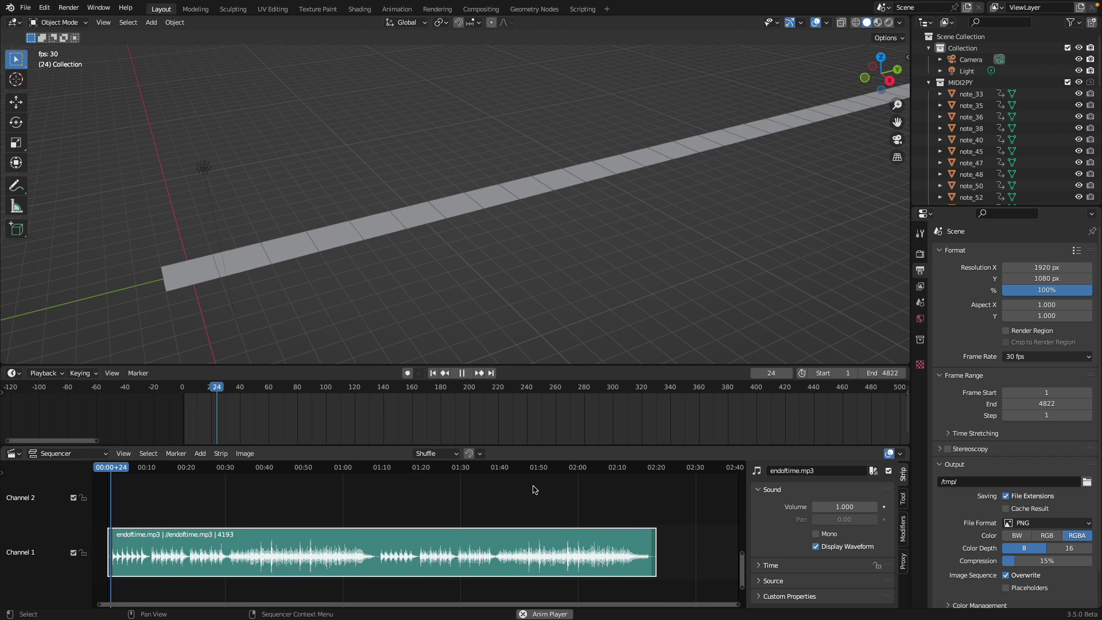
scroll(406, 509, down, 2)
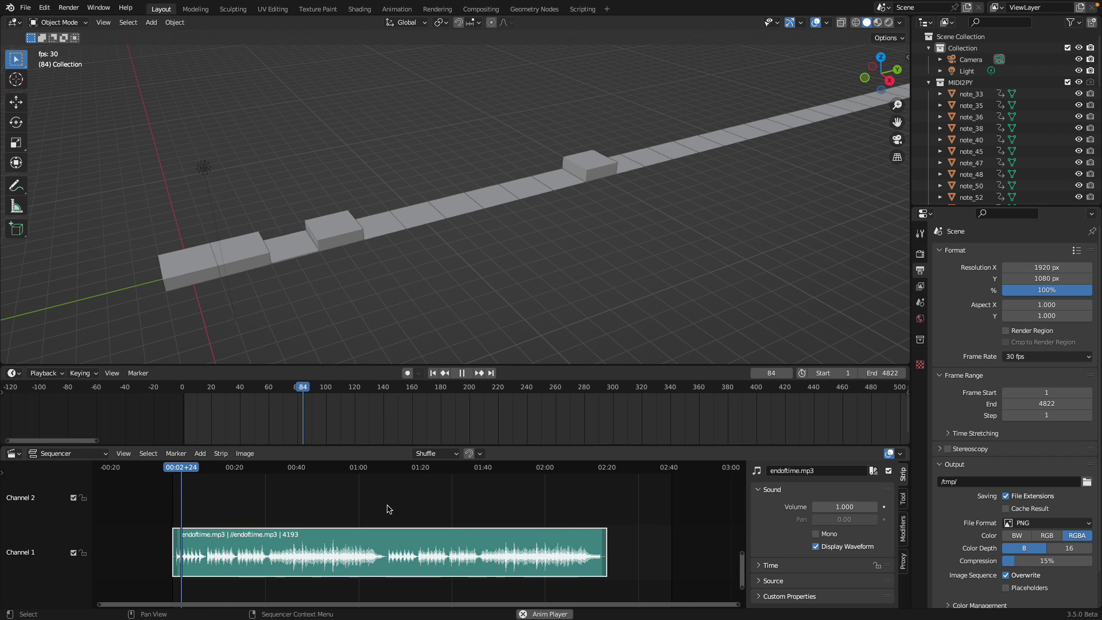
key(space)
click(56, 376)
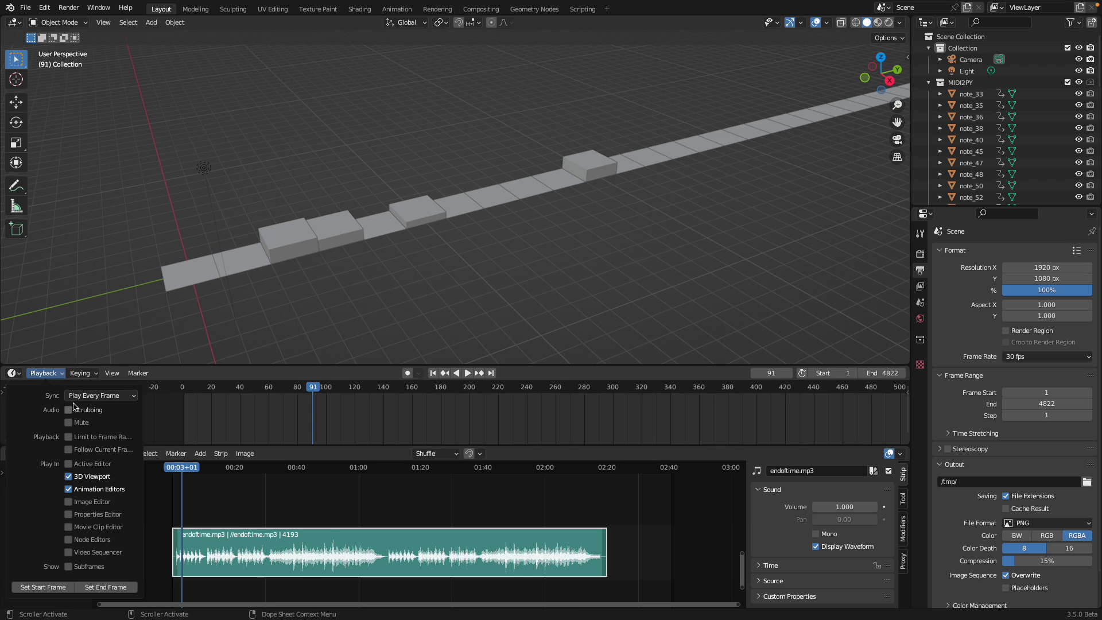
click(97, 396)
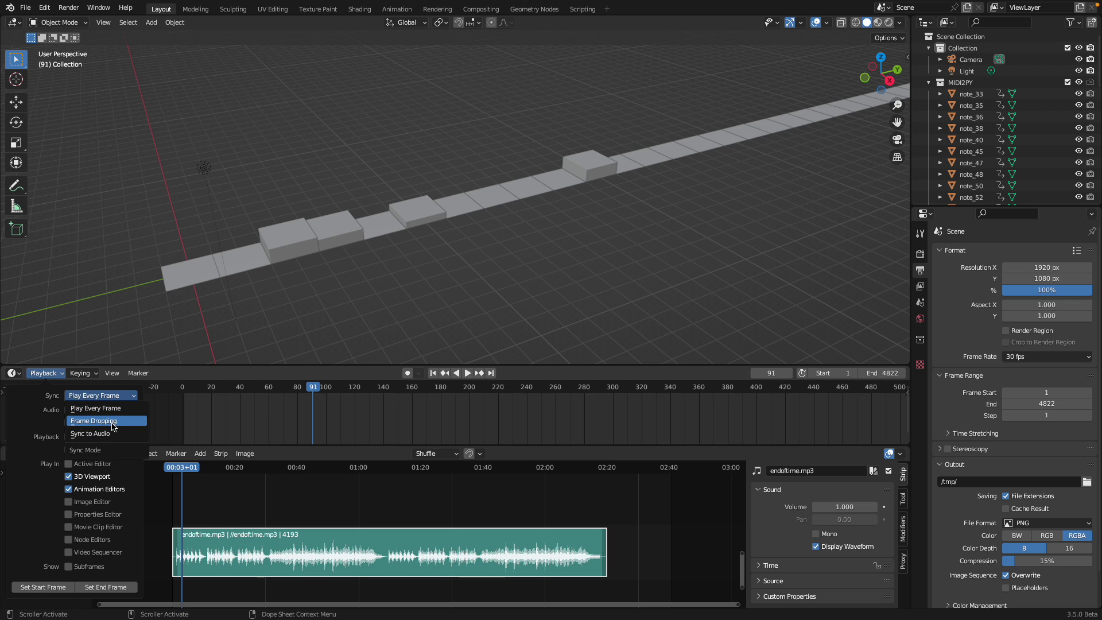
click(113, 421)
- Play and scrub from about 02:09 toward the end to find where the music stops
click(577, 468)
key(space)
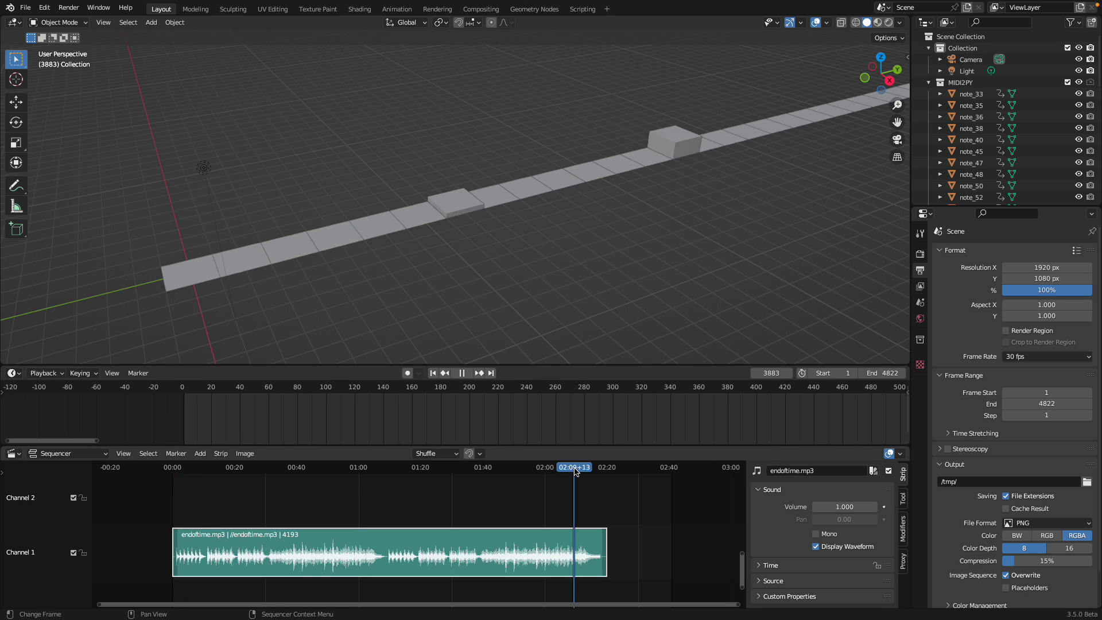
drag(577, 471, 606, 471)
scroll(615, 268, down, 6)
mouse_move(620, 468)
mouse_down()
mouse_move(676, 467)
mouse_move(504, 468)
mouse_move(666, 461)
mouse_move(601, 470)
mouse_up()
key(space)
key(space)
- Set the scene end frame to 4138 and save the project
scroll(745, 381, down, 1)
scroll(770, 409, down, 7)
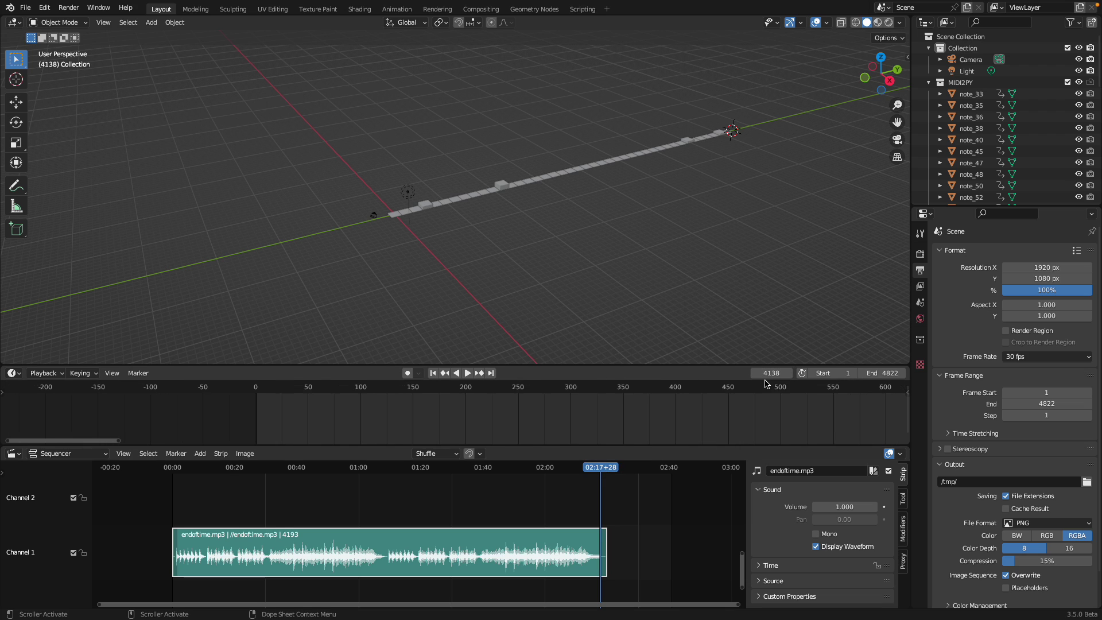
scroll(648, 414, down, 4)
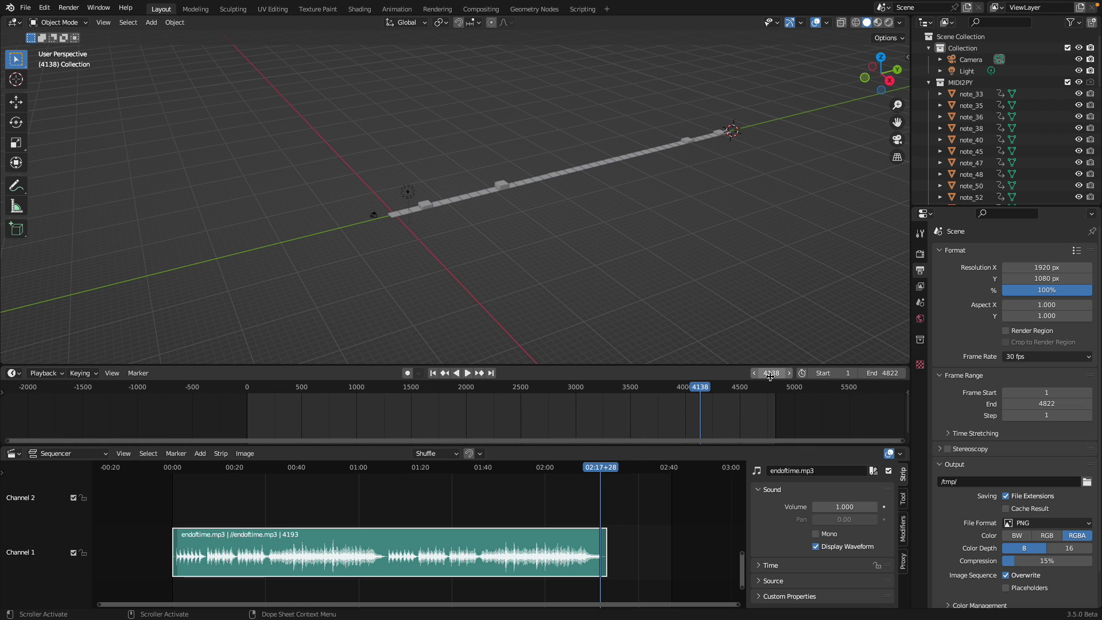
key(ctrl+End)
key(ctrl+s)
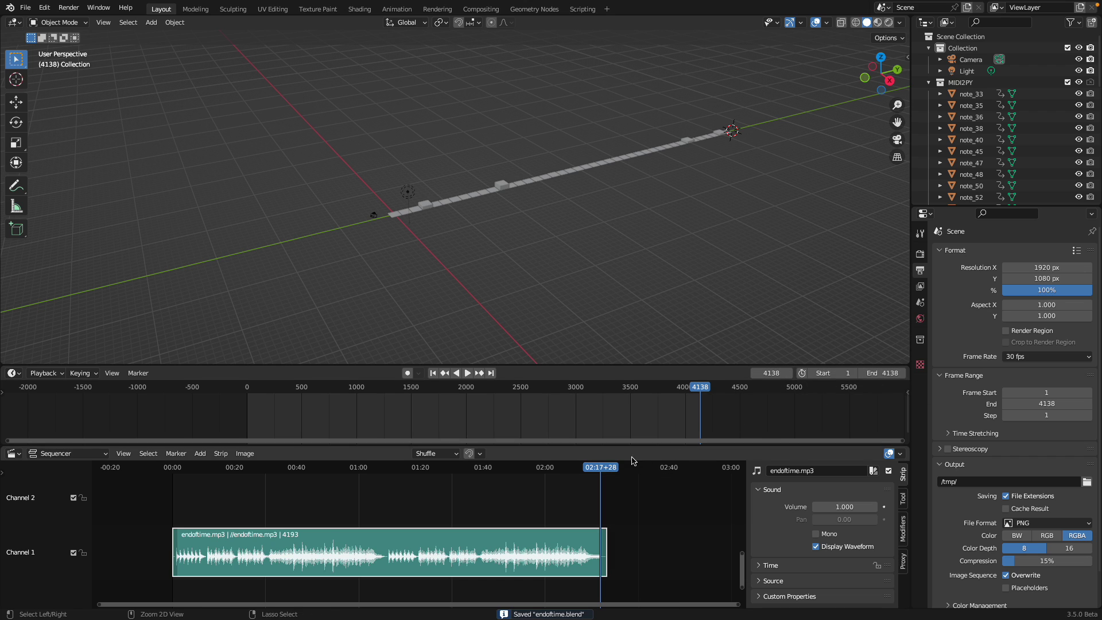
- Replay the note animation with the music from the song's start
click(584, 467)
key(space)
click(599, 466)
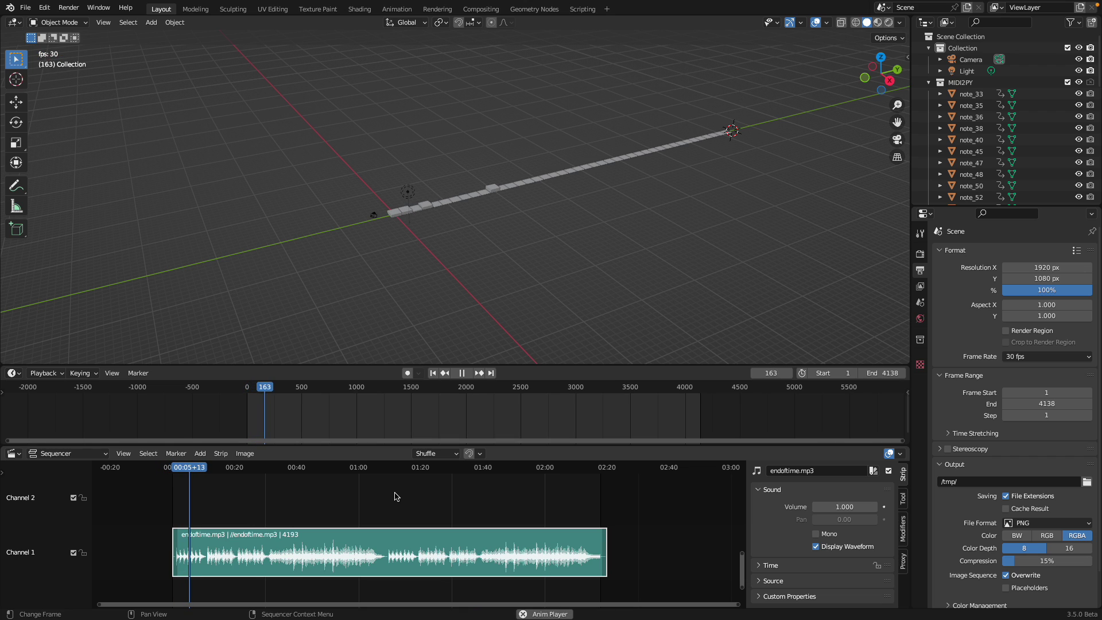
key(space)
key(Home)
ctrl+middle_drag(206, 519, 439, 510)
scroll(439, 510, up, 1)
click(202, 470)
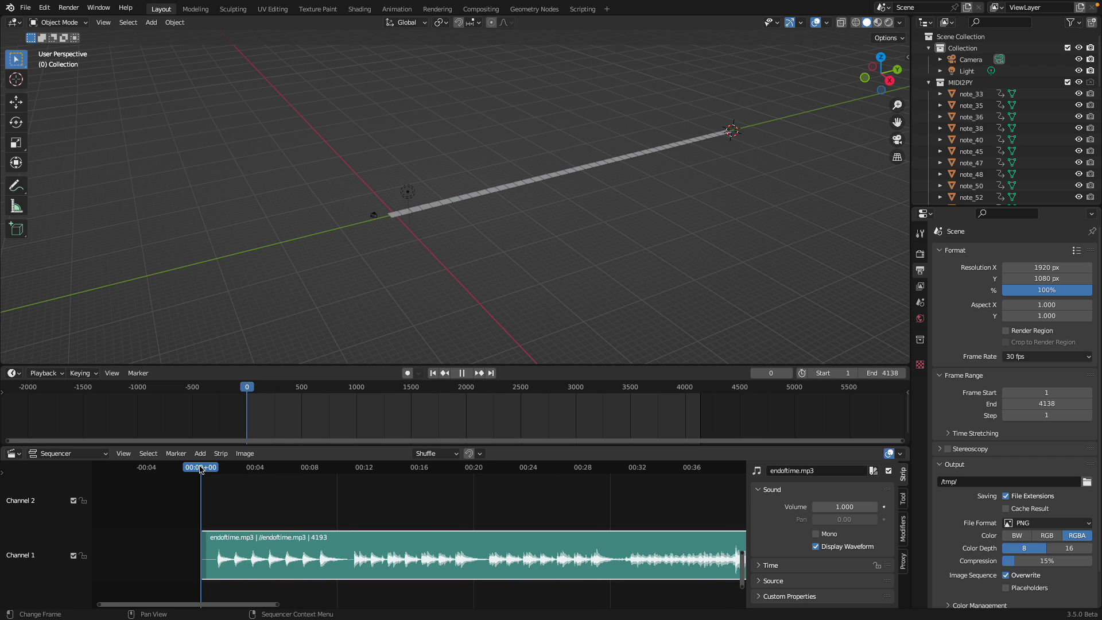
key(space)
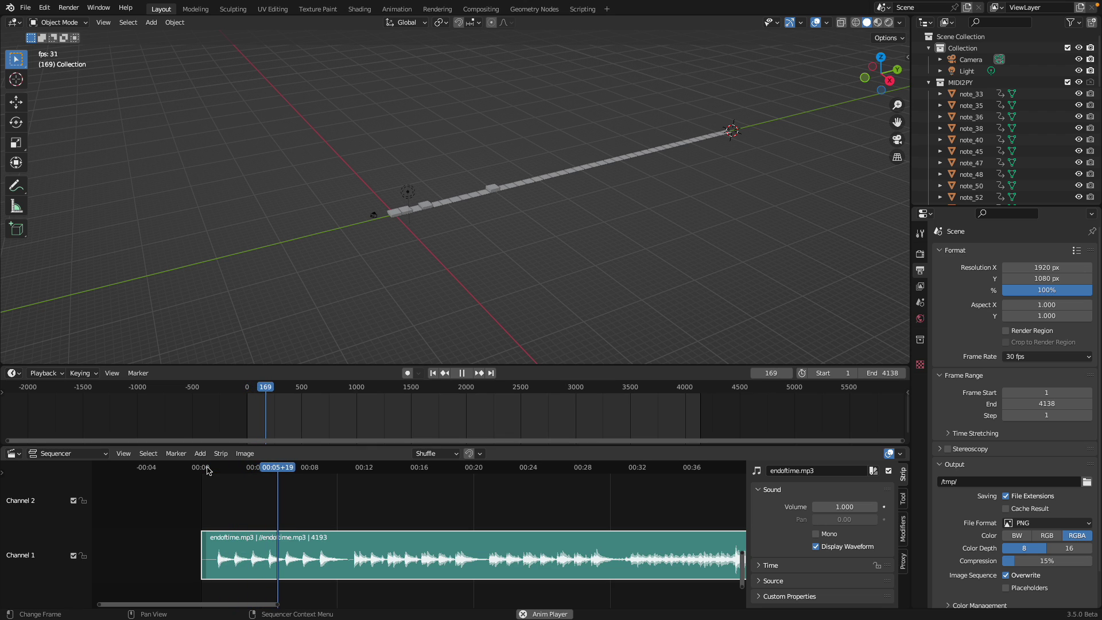
key(space)
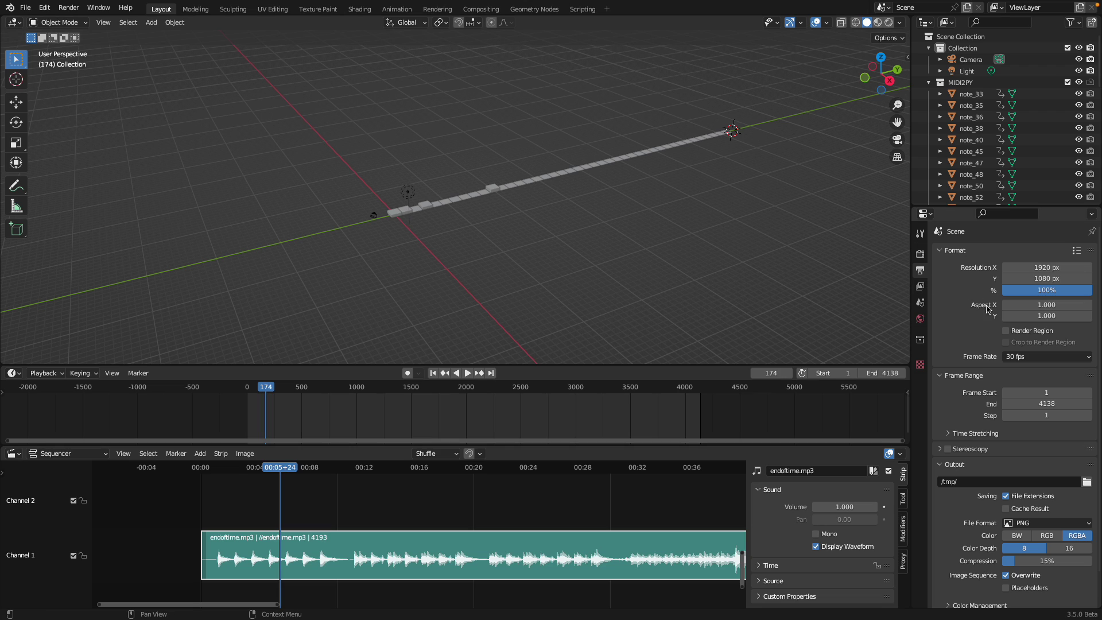
click(1032, 357)
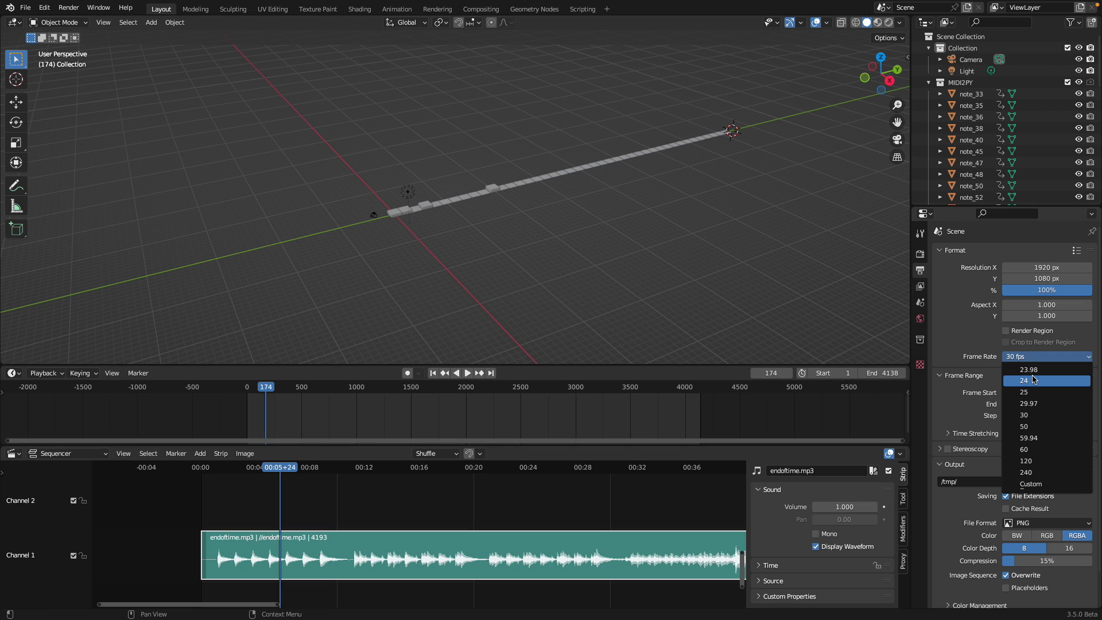
click(1035, 381)
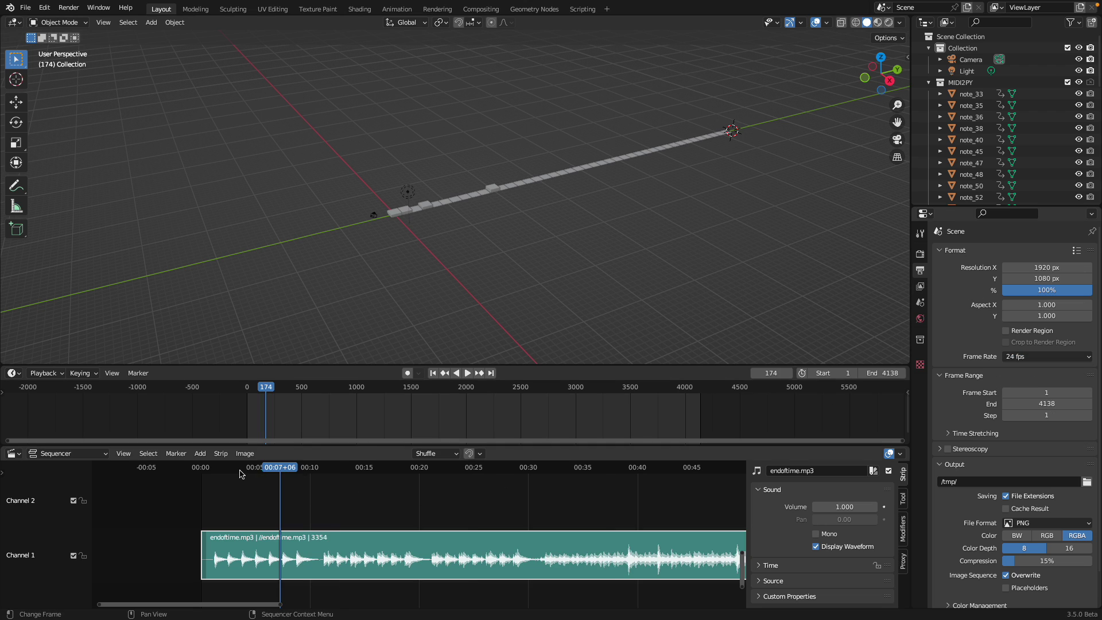
click(211, 468)
key(space)
key(space)
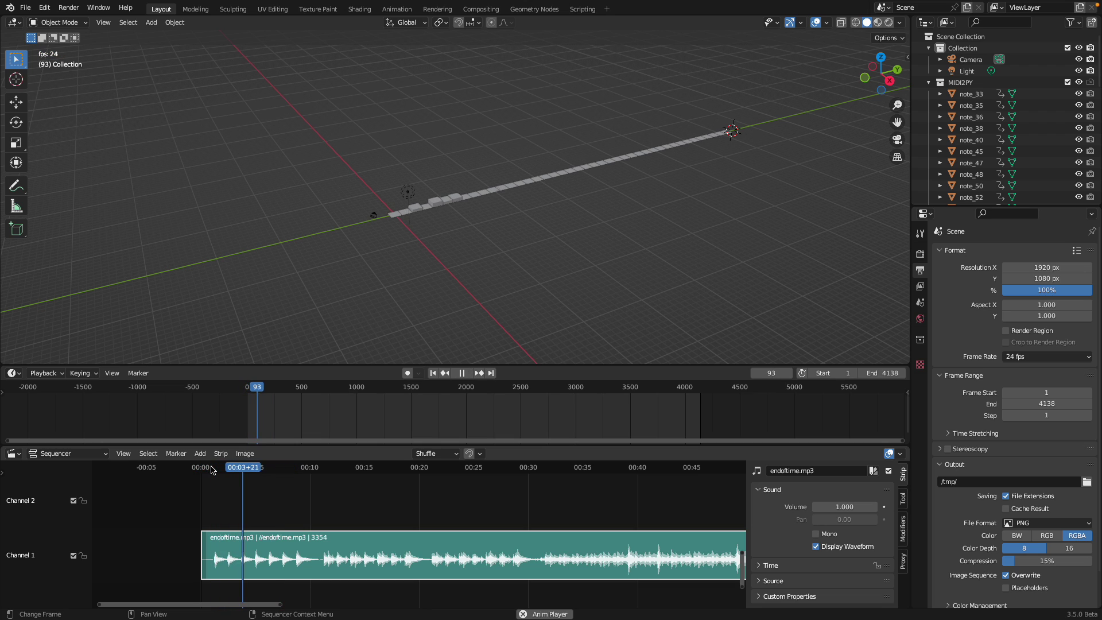
key(space)
click(1065, 357)
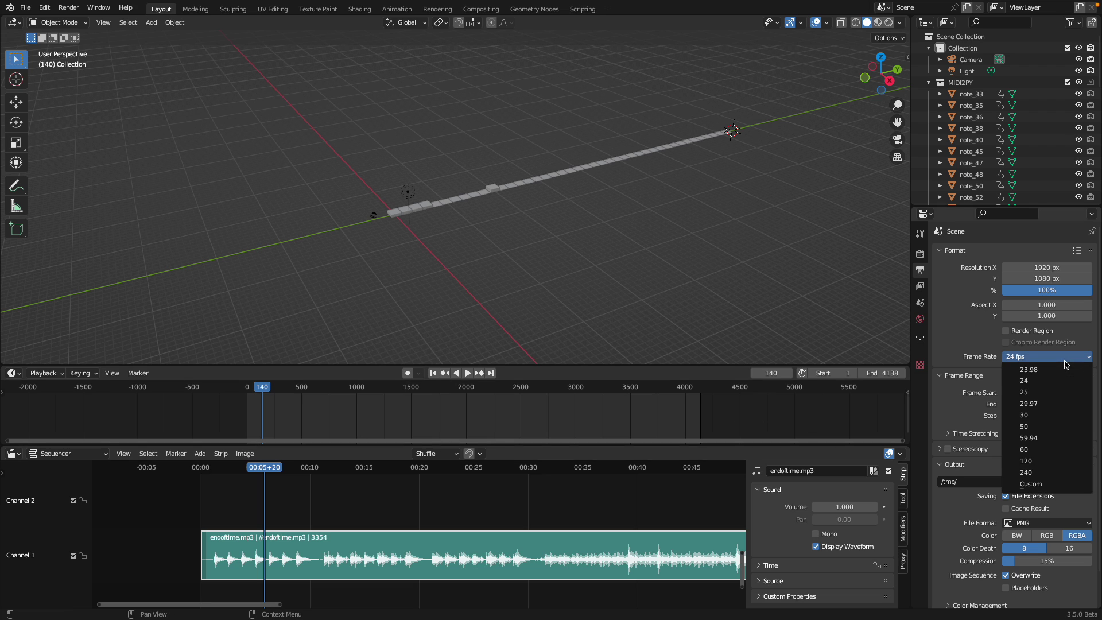
click(1060, 420)
scroll(598, 300, down, 2)
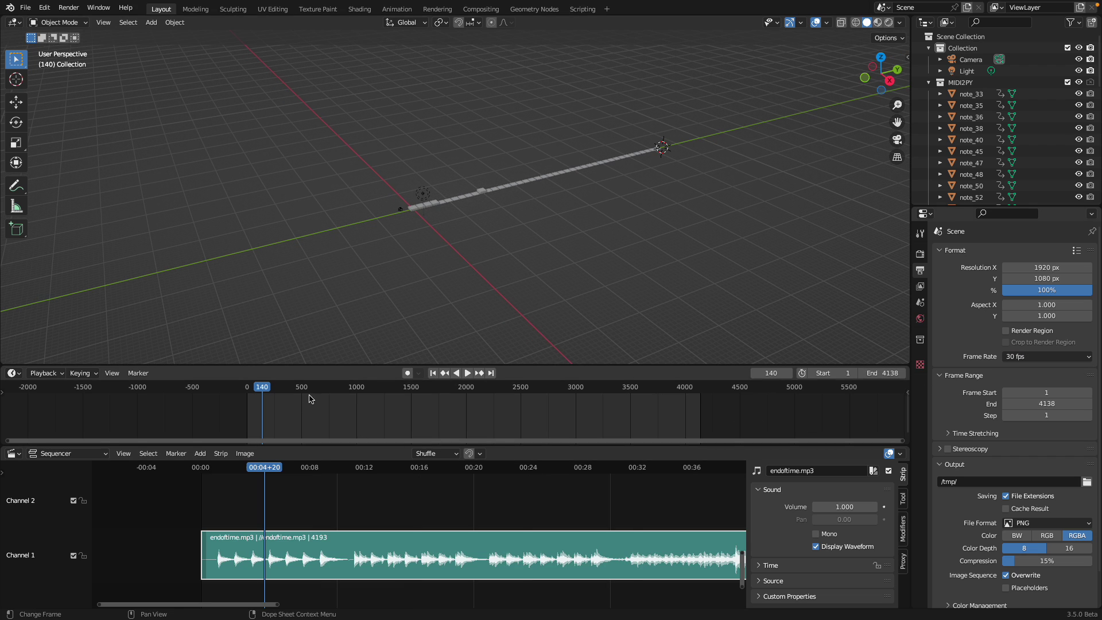
drag(341, 389, 338, 391)
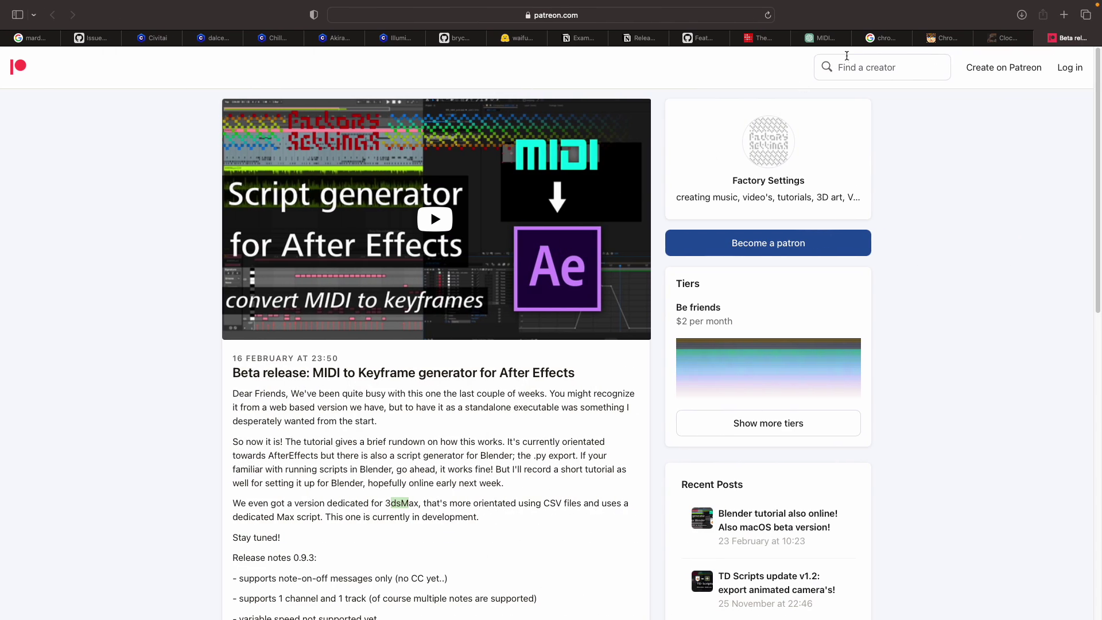
- Open the ChatGPT MIDI song chat and highlight the prompt's description of the song
click(827, 38)
scroll(629, 255, up, 10)
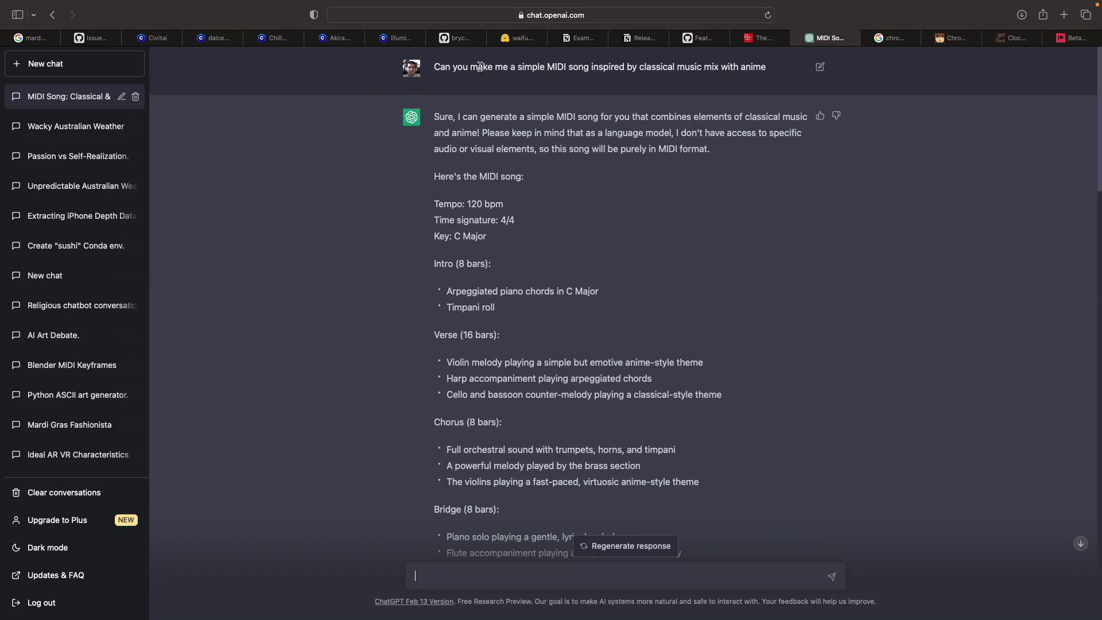
drag(447, 68, 627, 68)
drag(548, 68, 738, 71)
- Scroll through the Python midiutil code, then go to the Clockmender website tab
scroll(572, 214, down, 20)
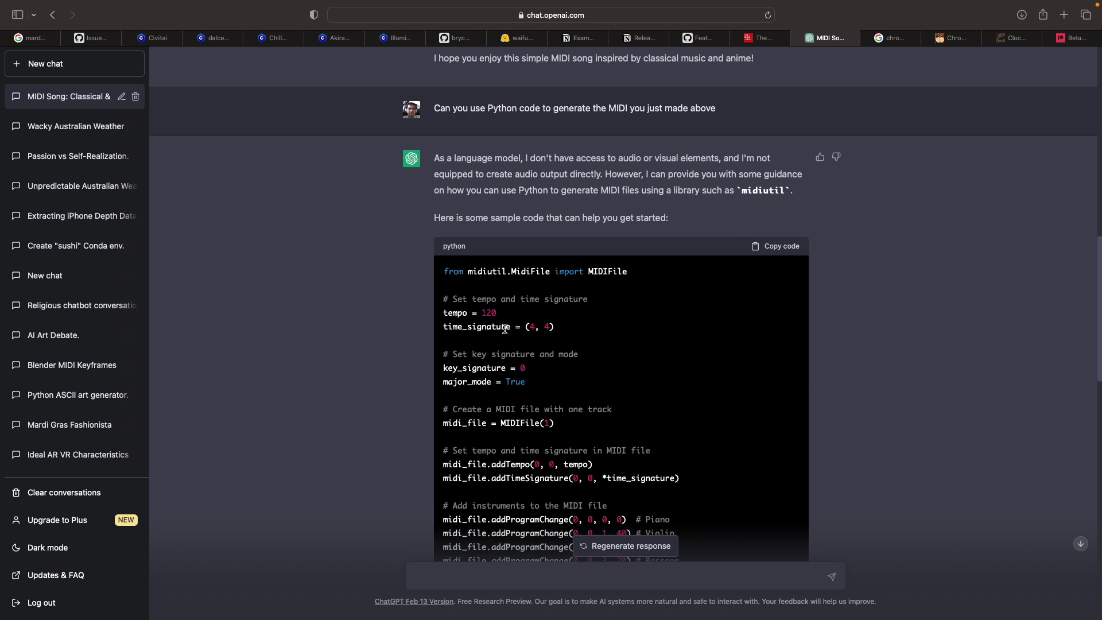
scroll(488, 341, down, 10)
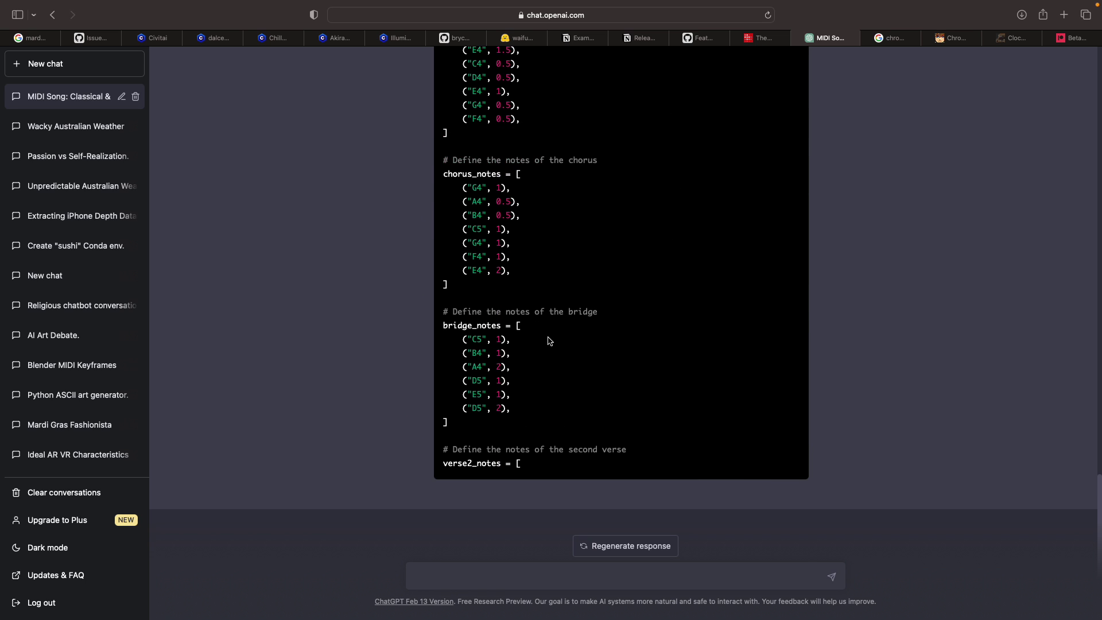
scroll(546, 345, up, 12)
scroll(511, 277, down, 2)
scroll(505, 293, up, 2)
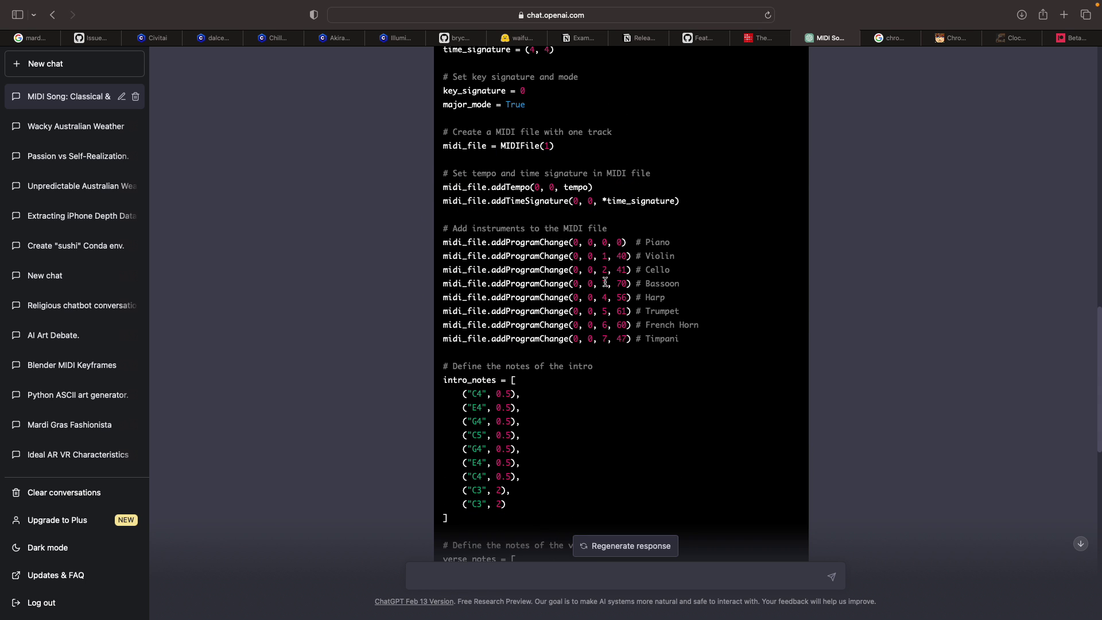
scroll(683, 210, up, 4)
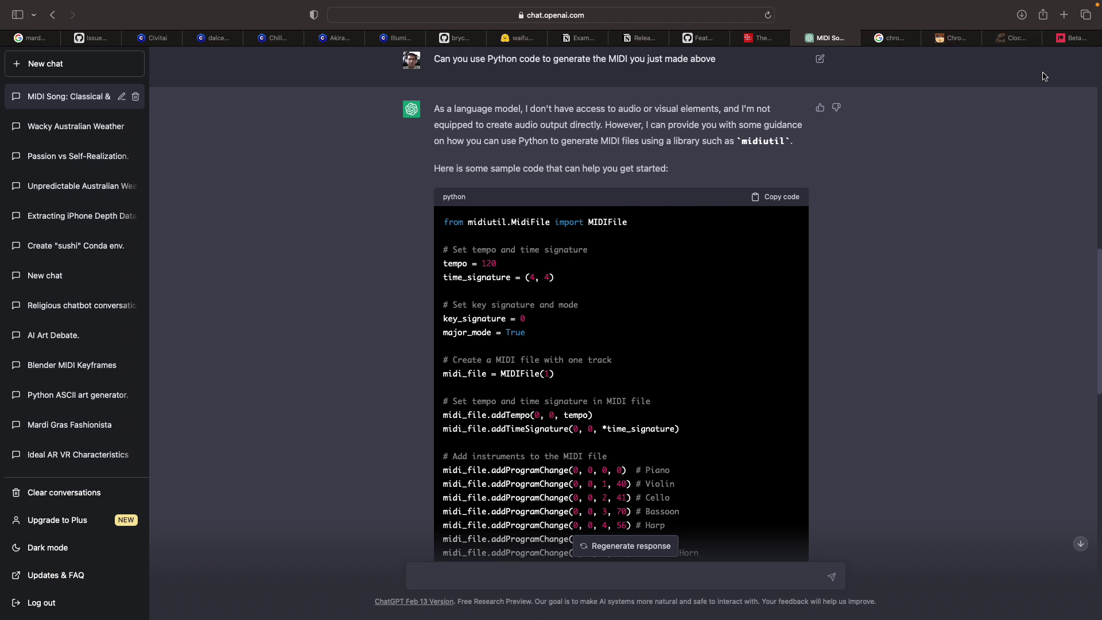
click(1071, 43)
click(1004, 42)
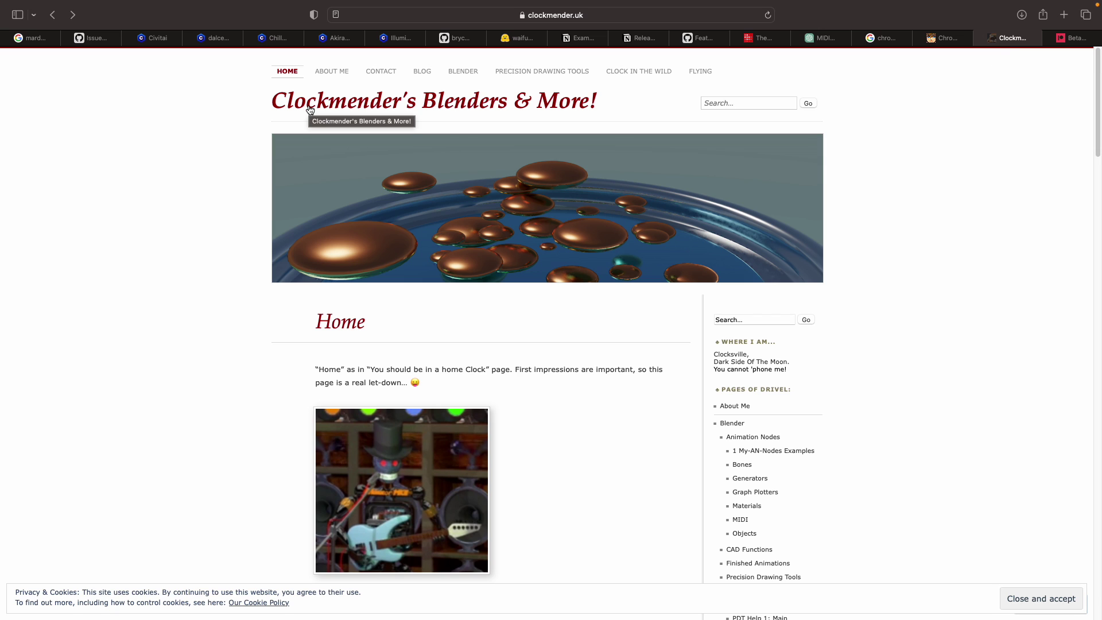
- Scroll down the Clockmender home page and follow the 'My Old-GitHub AN Page.' link to the My-AN-Nodes repo
scroll(309, 109, down, 10)
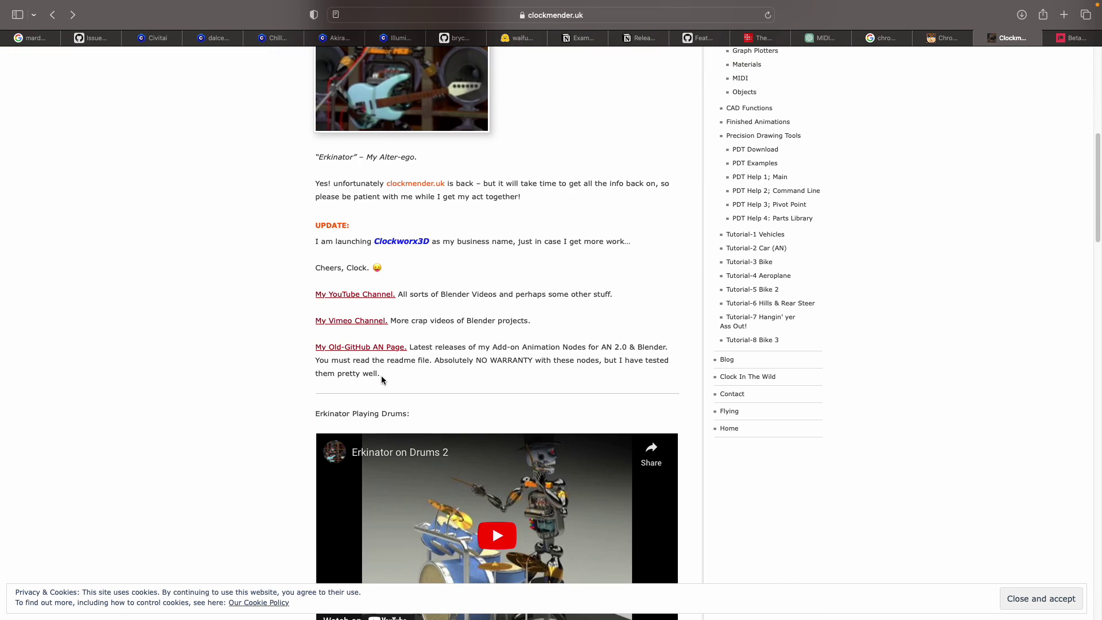
scroll(383, 381, down, 2)
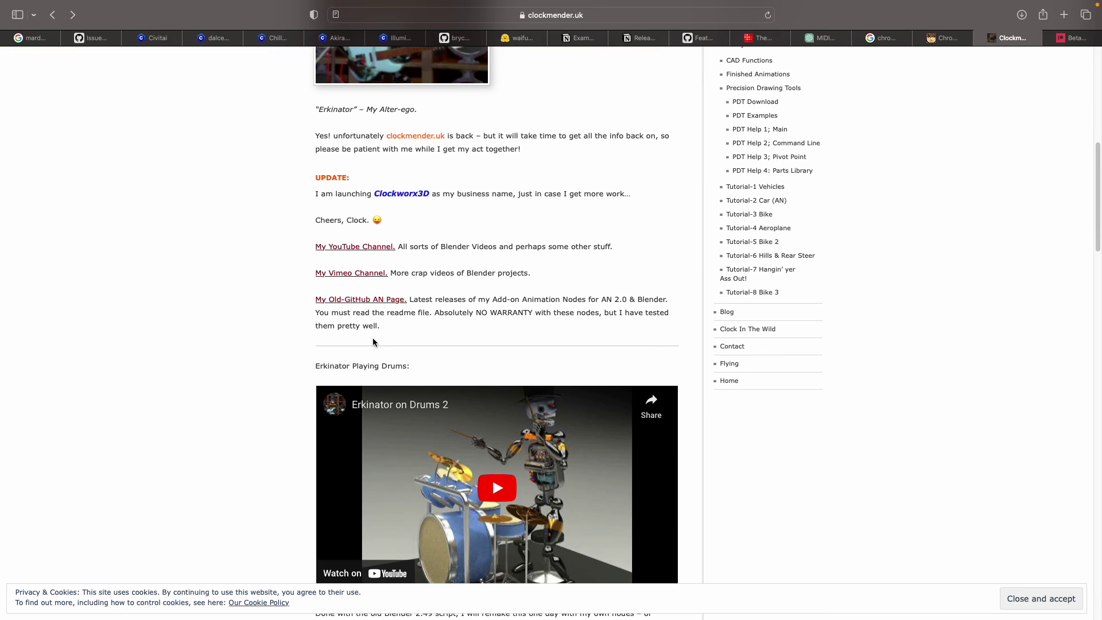
click(358, 300)
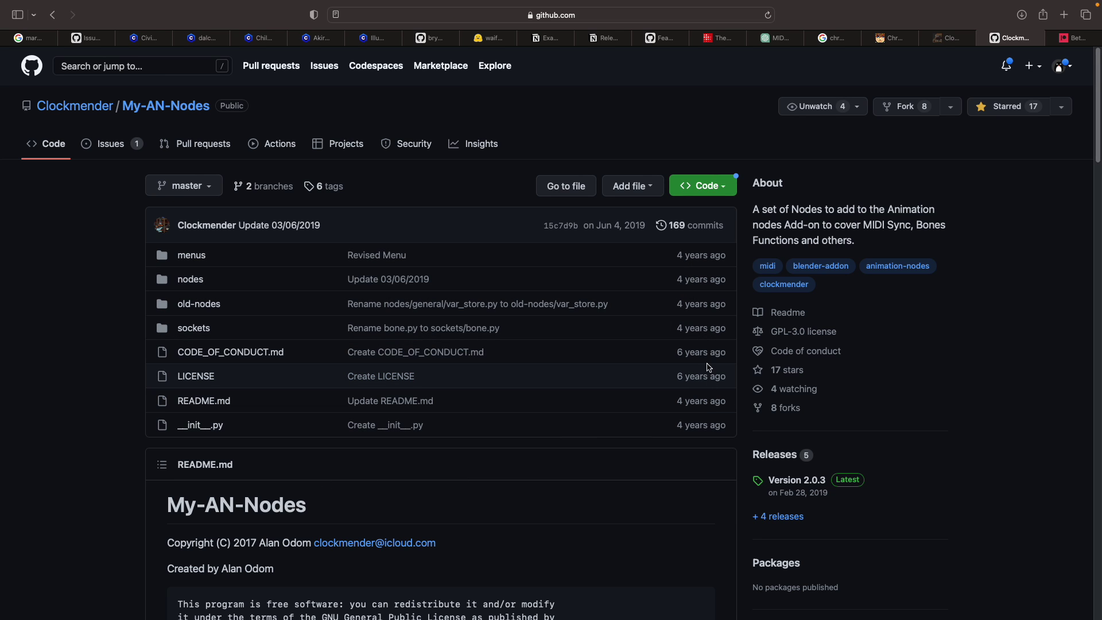
scroll(371, 516, down, 3)
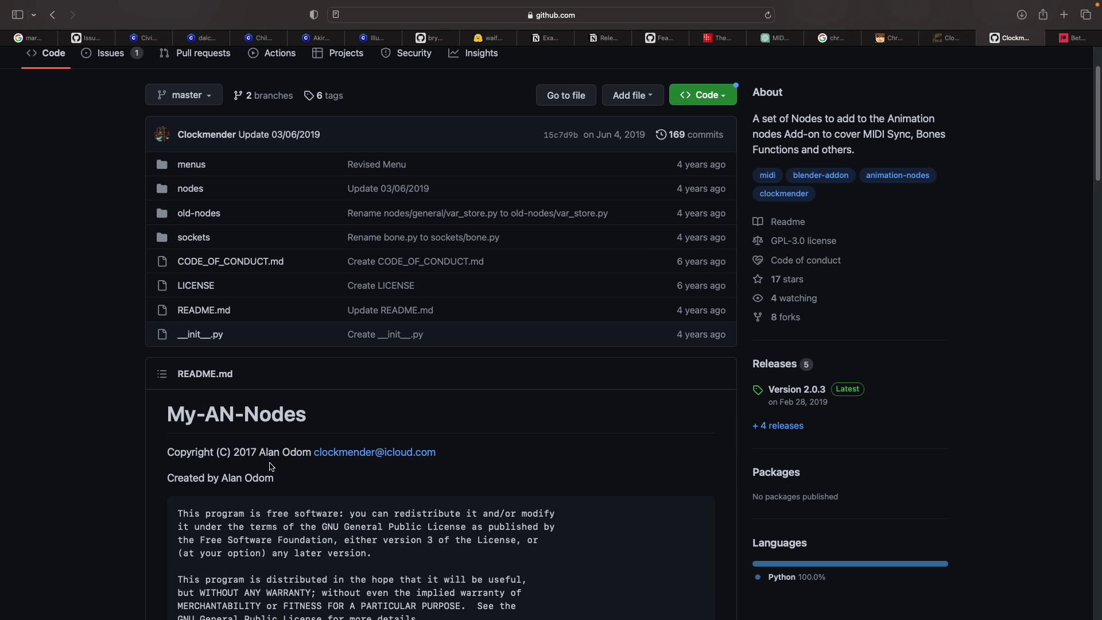
drag(437, 453, 314, 453)
scroll(413, 468, down, 1)
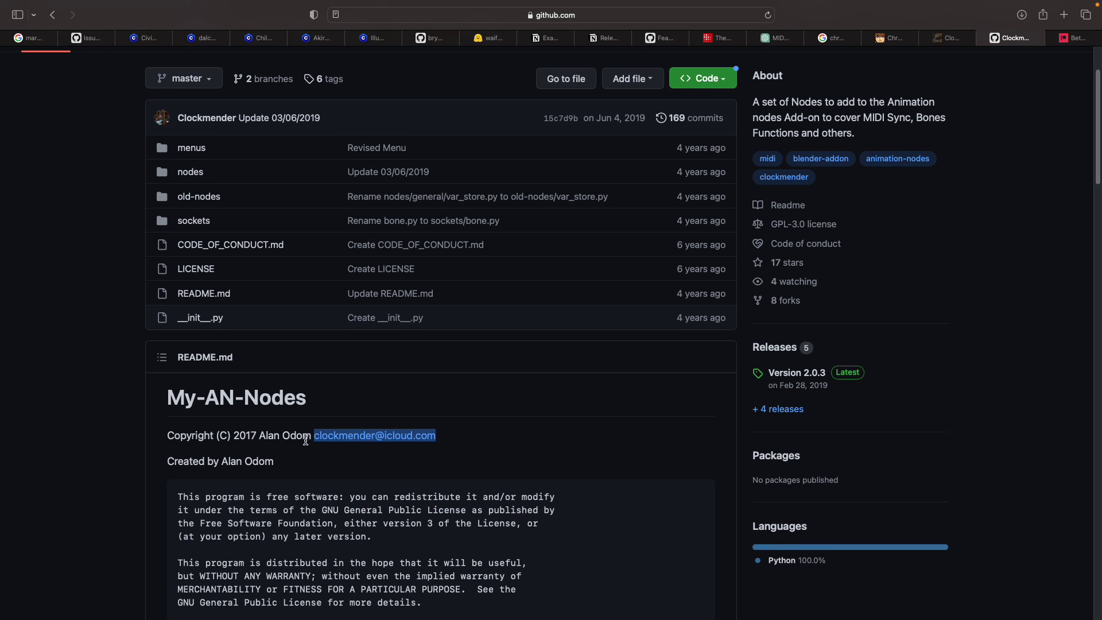
scroll(265, 438, down, 3)
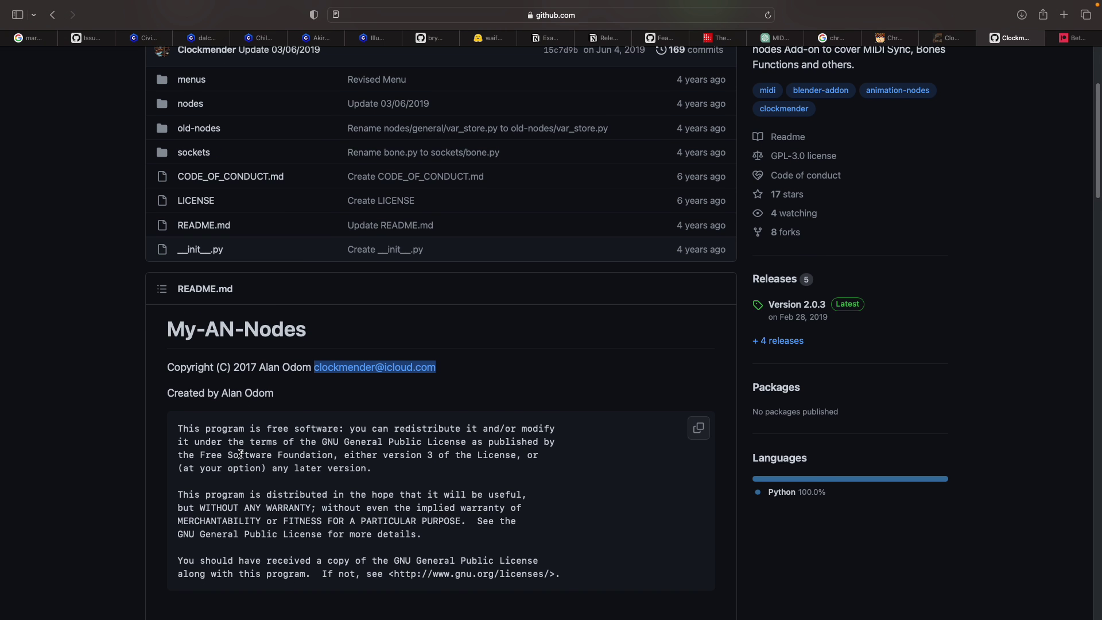
scroll(241, 459, down, 20)
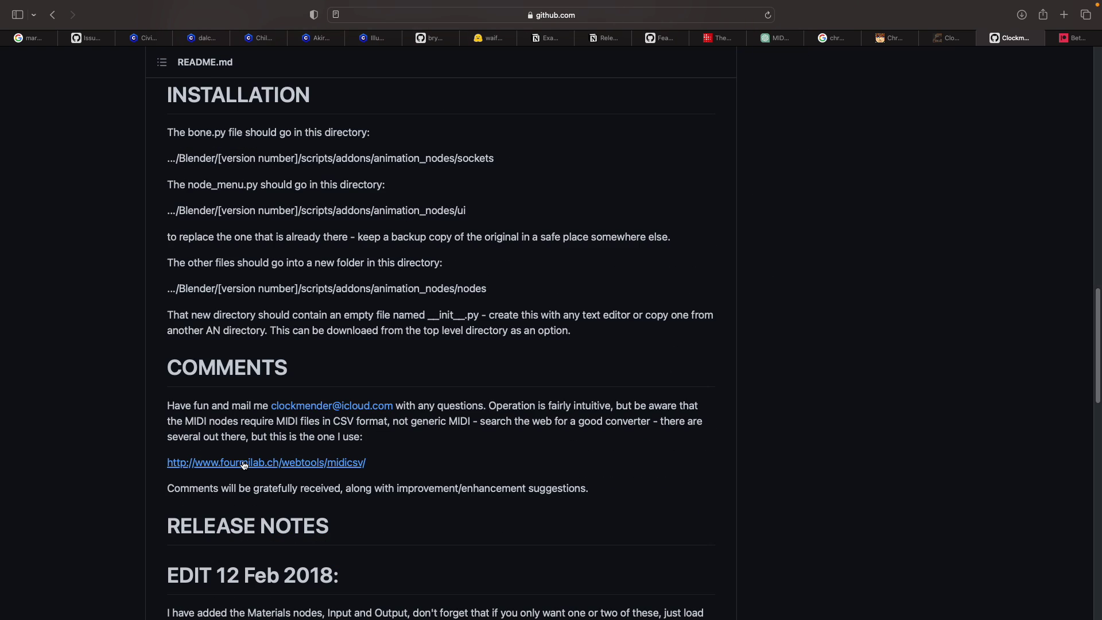
scroll(244, 465, down, 17)
scroll(253, 453, down, 20)
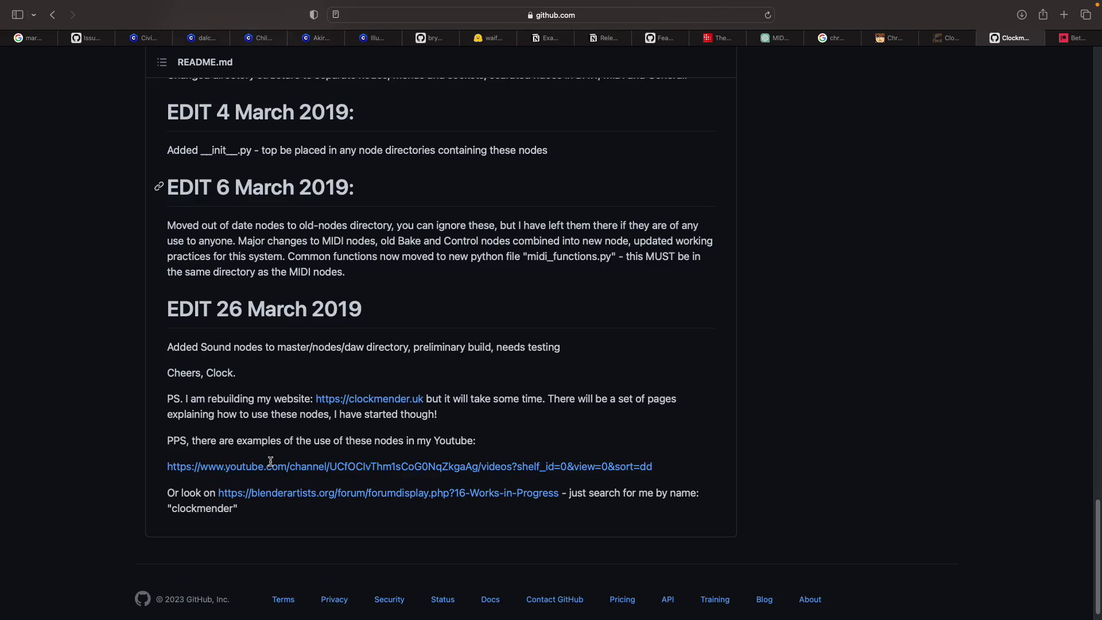
scroll(264, 451, up, 20)
scroll(270, 450, down, 20)
scroll(270, 450, down, 8)
scroll(299, 413, up, 20)
scroll(320, 384, up, 20)
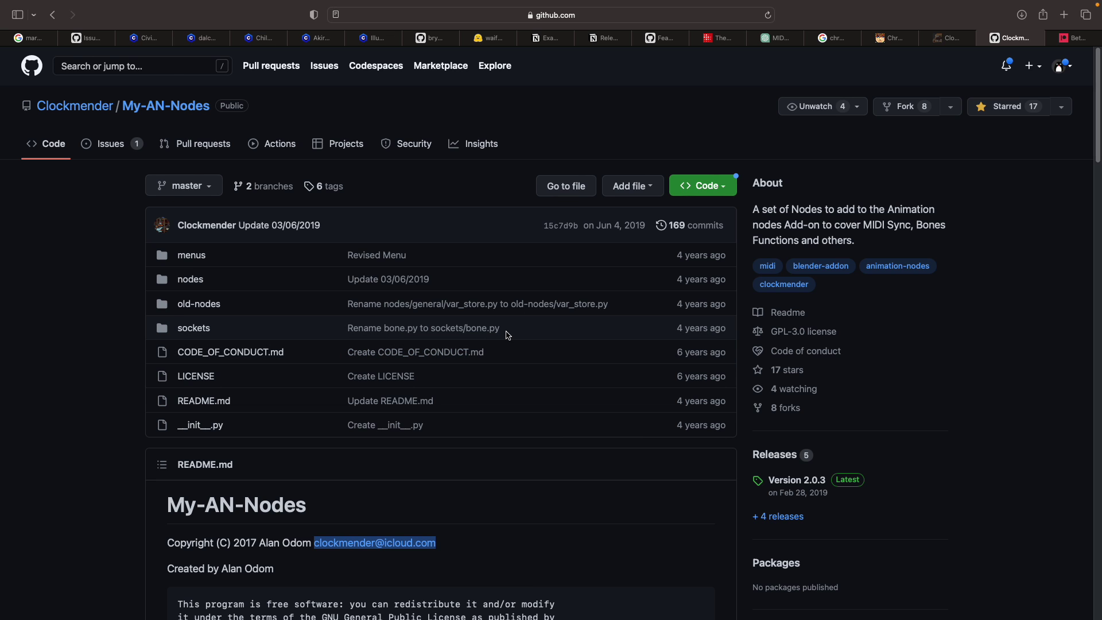
key(ctrl+Left)
key(ctrl+Right)
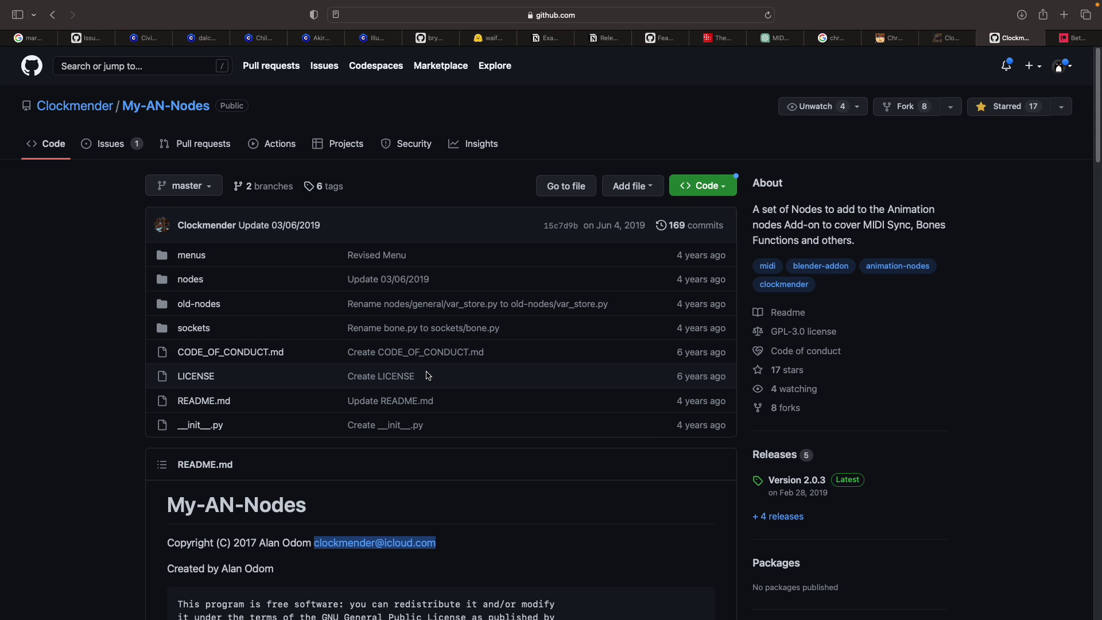
- Cycle through the open browser tabs to reach the Patreon MIDI to Keyframe beta post
click(778, 40)
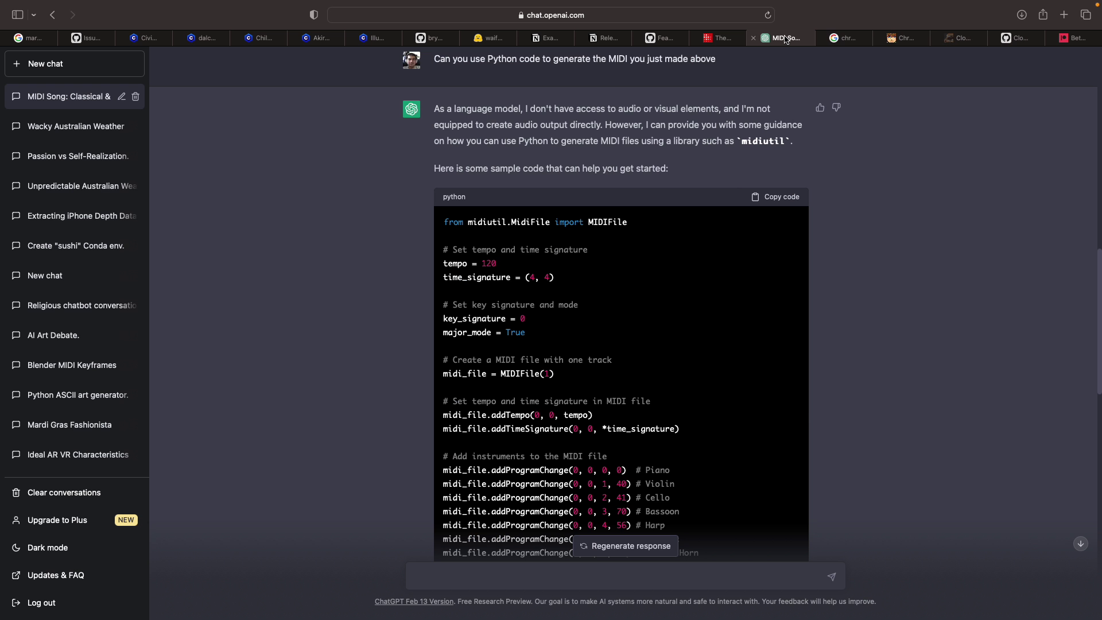
click(723, 39)
click(902, 37)
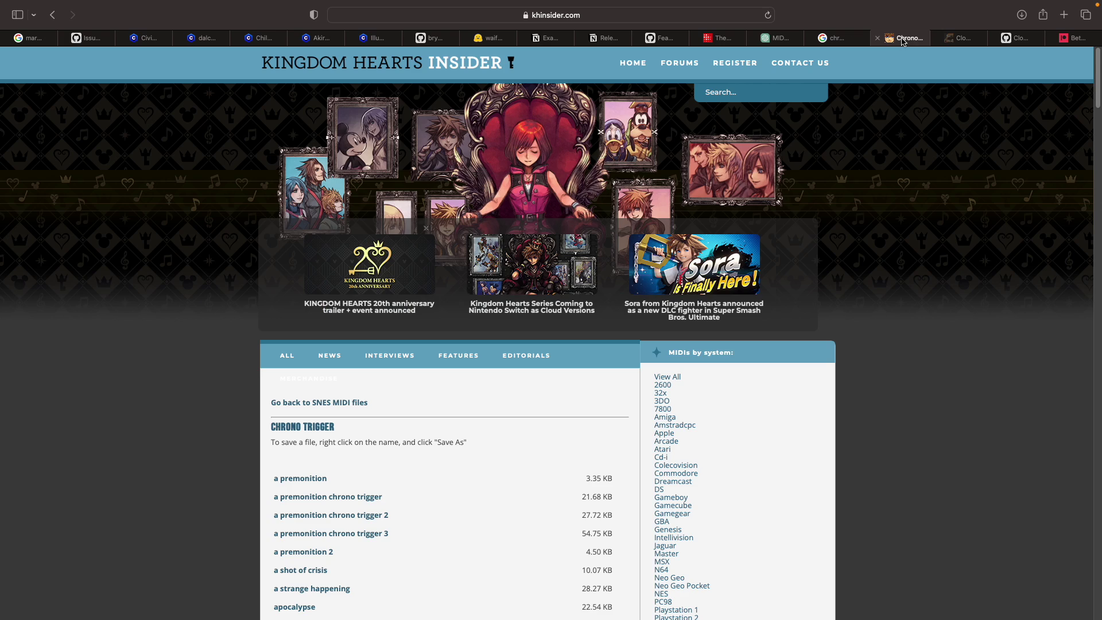
click(955, 38)
click(1080, 39)
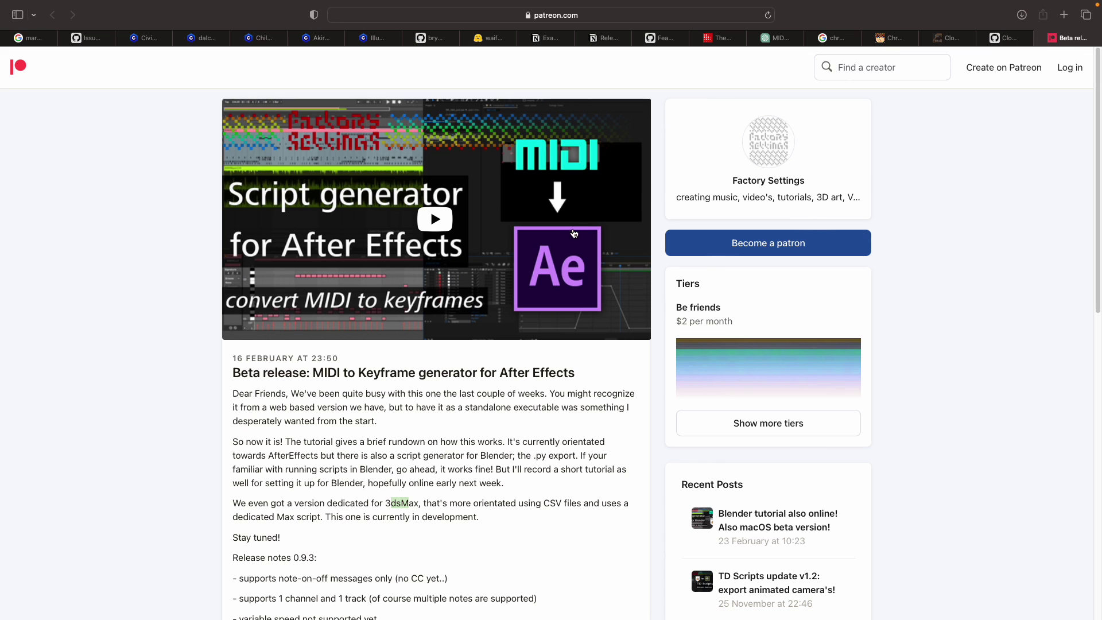
- Visit the Factory Settings creator page, return to the beta post and scroll to the 0.9.3 downloads
click(536, 15)
click(154, 136)
click(798, 181)
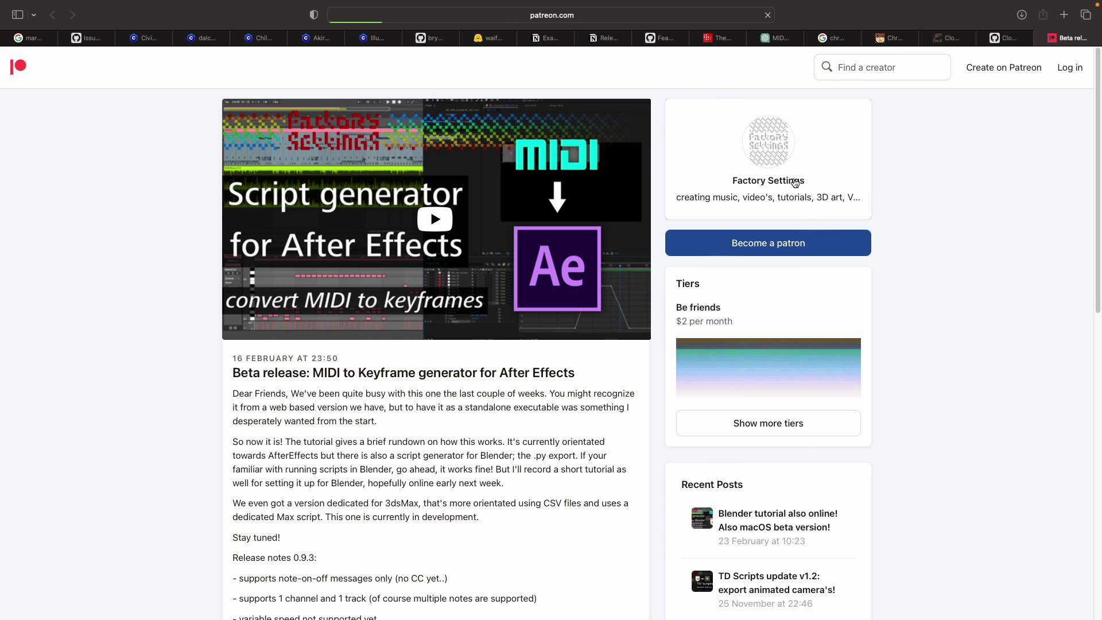
scroll(314, 327, down, 5)
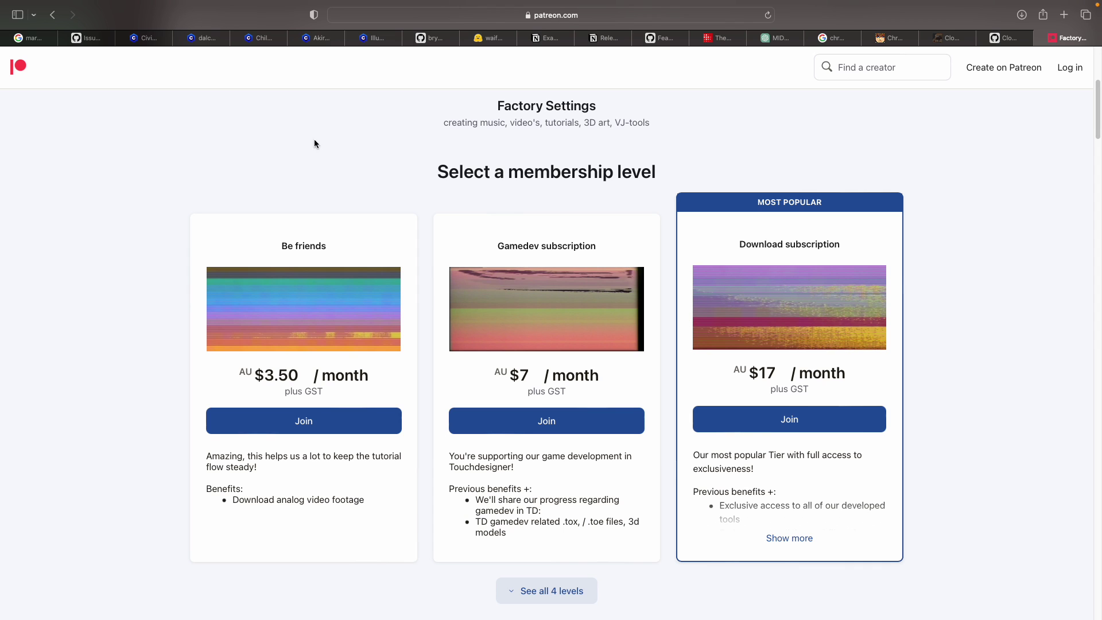
click(52, 14)
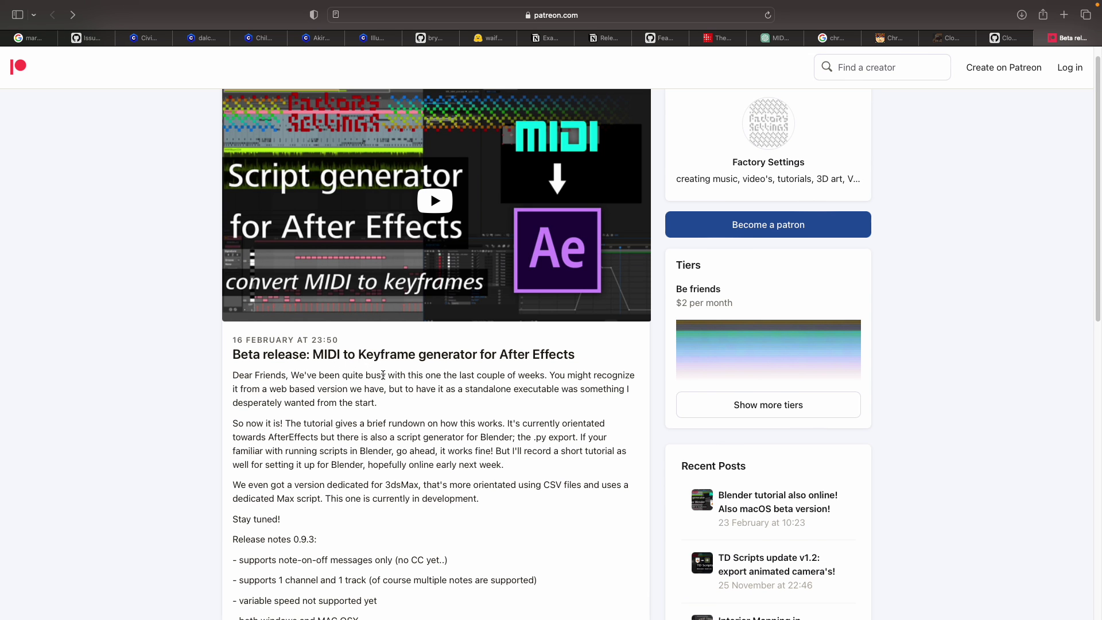
scroll(385, 379, down, 3)
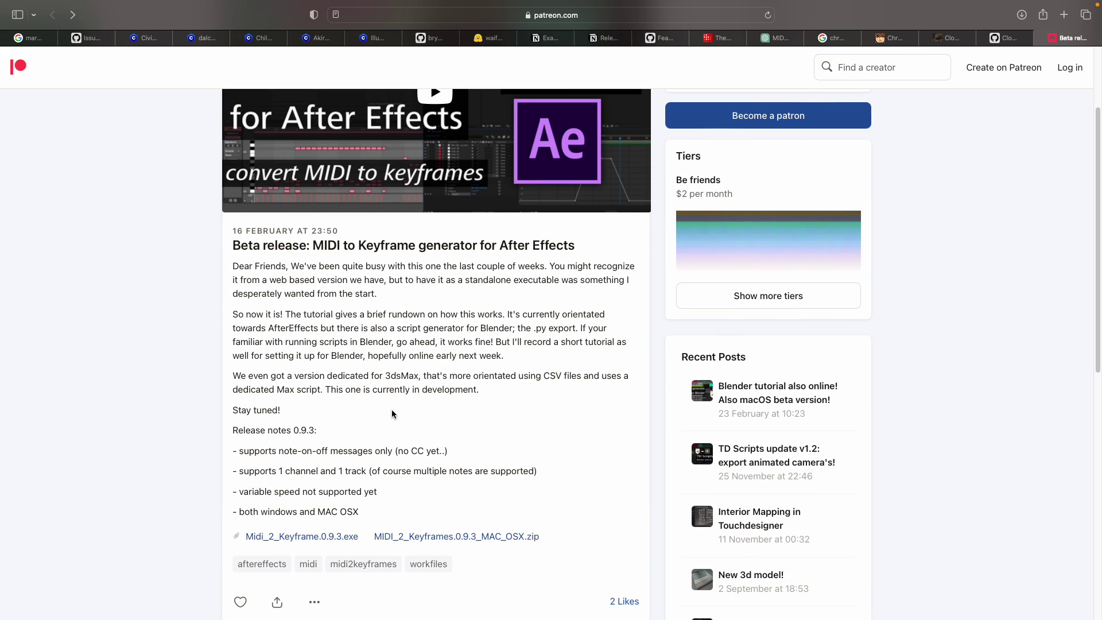
- Return to the playing Blender scene, orbit along the note cubes, and jump the playhead to about frames 2008 and 2410
key(ctrl+Left)
key(ctrl+Left)
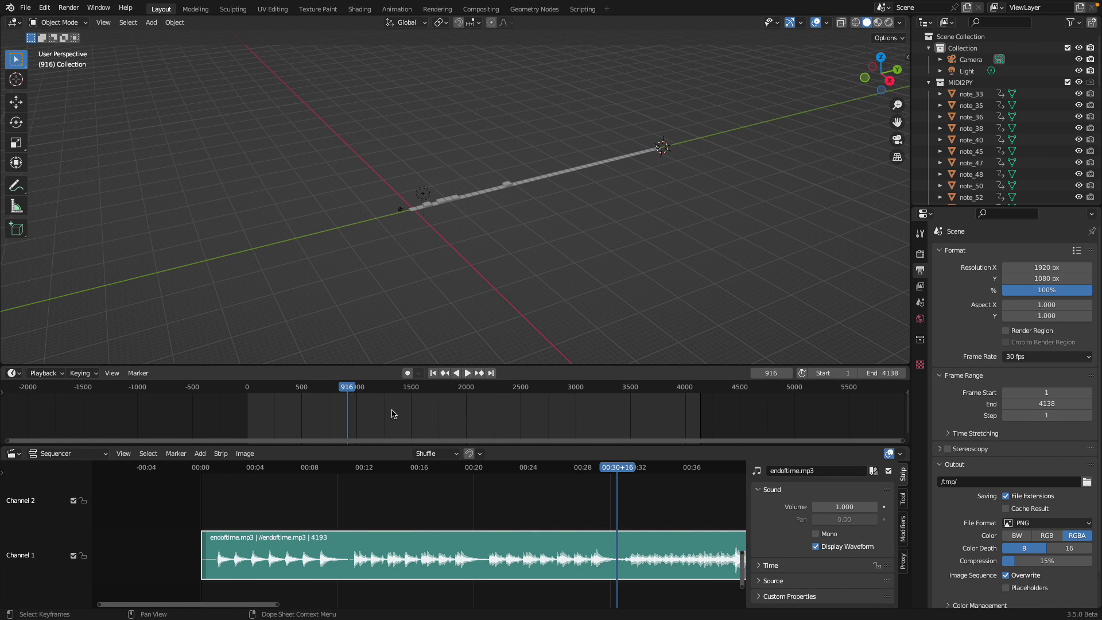
key(ctrl+Right)
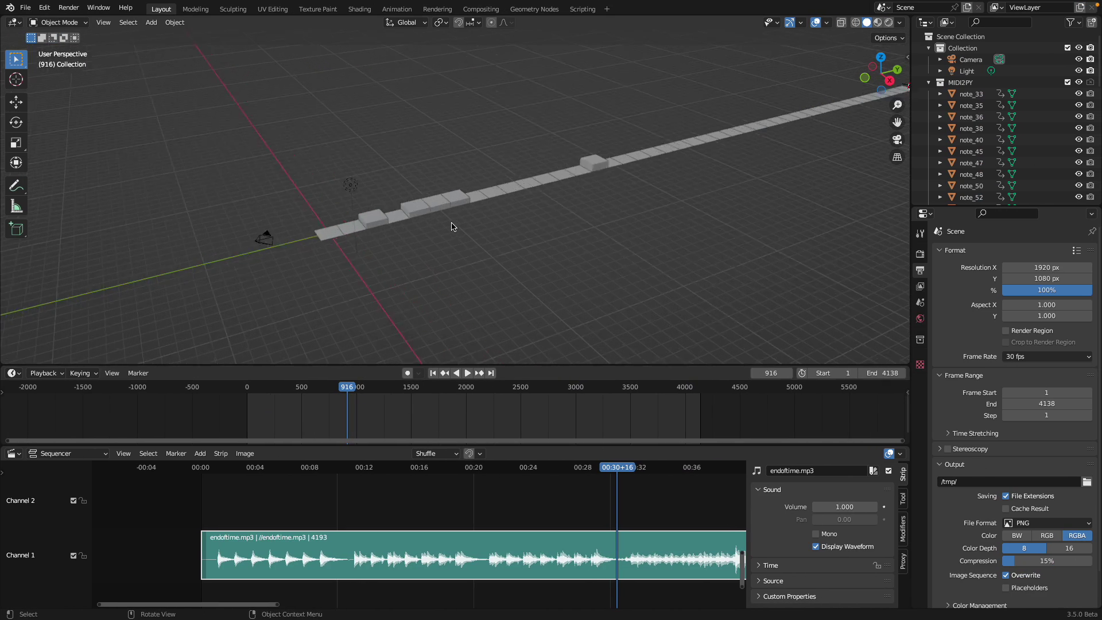
middle_drag(493, 227, 426, 249)
scroll(534, 505, down, 4)
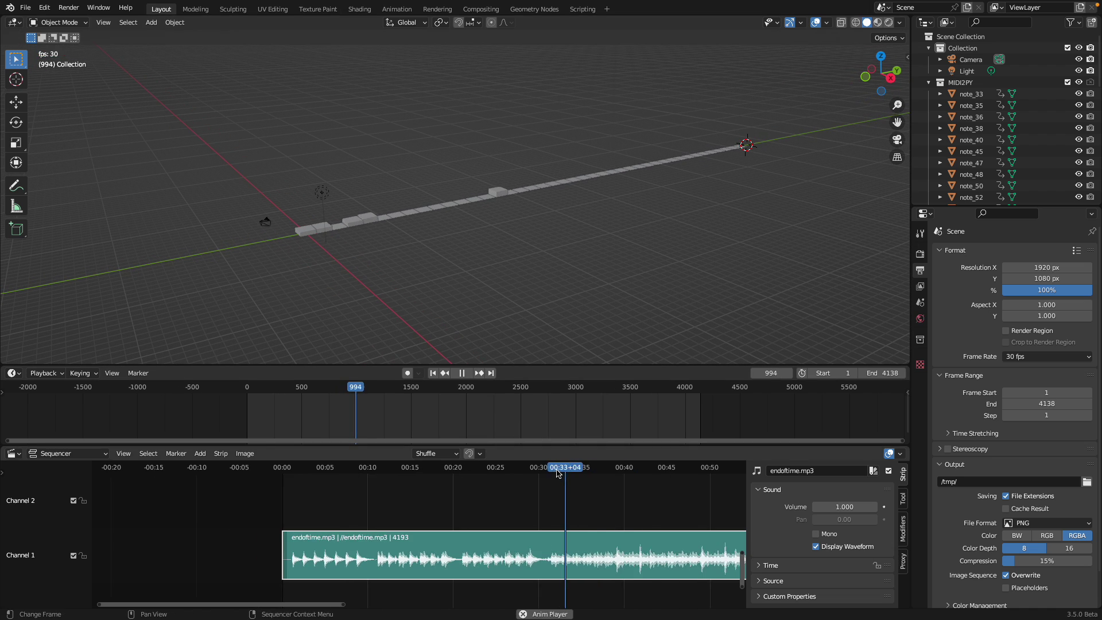
click(502, 467)
scroll(529, 472, down, 2)
click(471, 467)
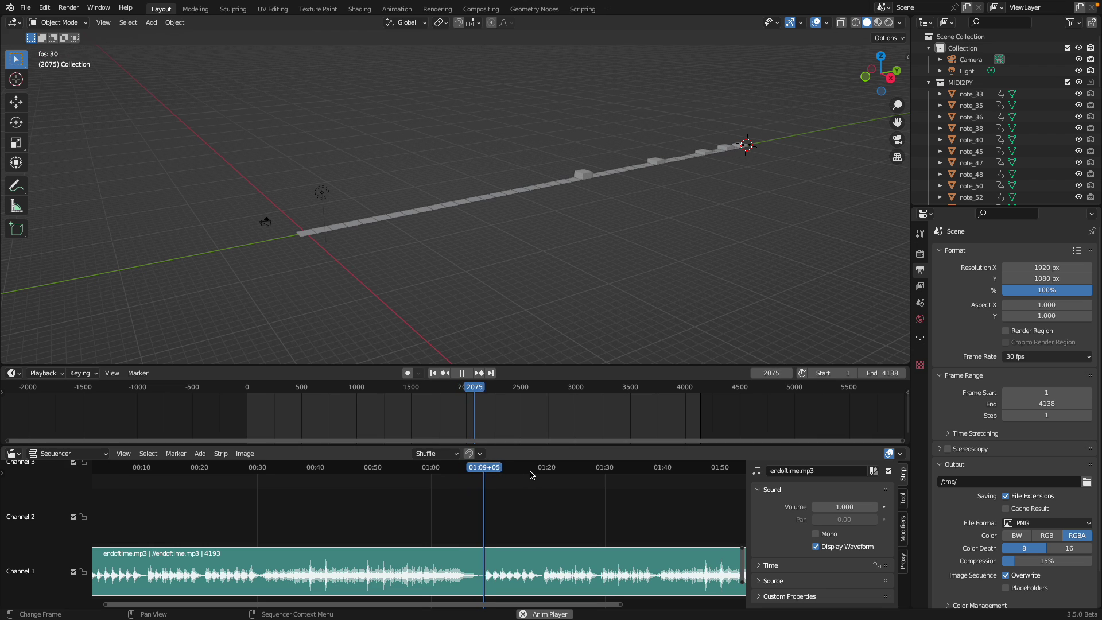
click(549, 467)
scroll(574, 488, down, 3)
- Pan the sequencer to show the whole audio strip, play through to frame 2944, and enlarge the 3D viewport
key(space)
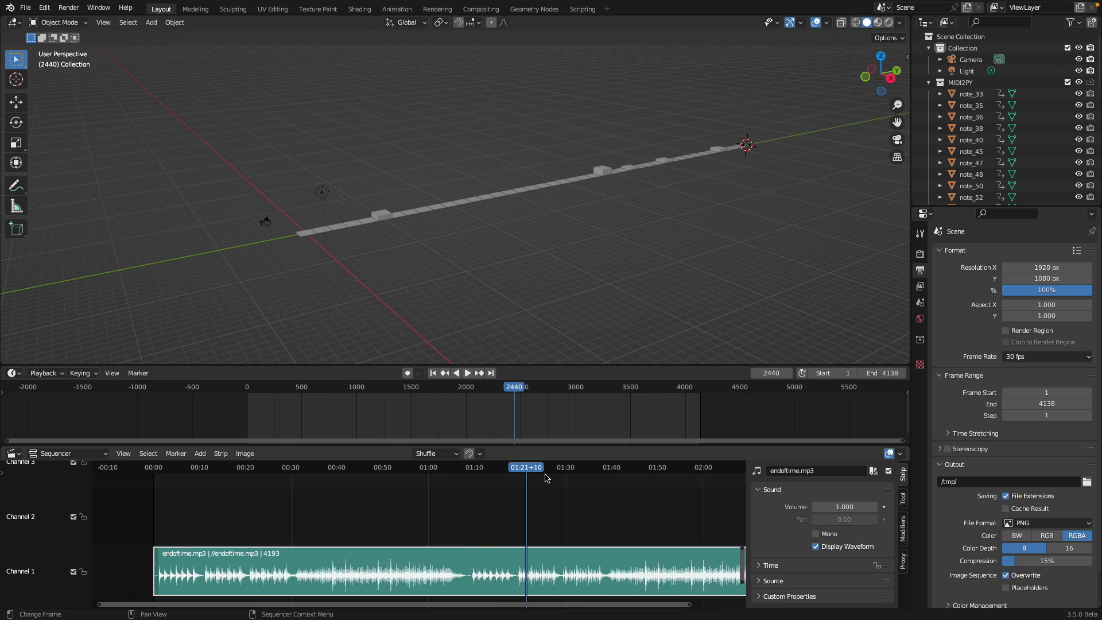
middle_drag(592, 501, 533, 506)
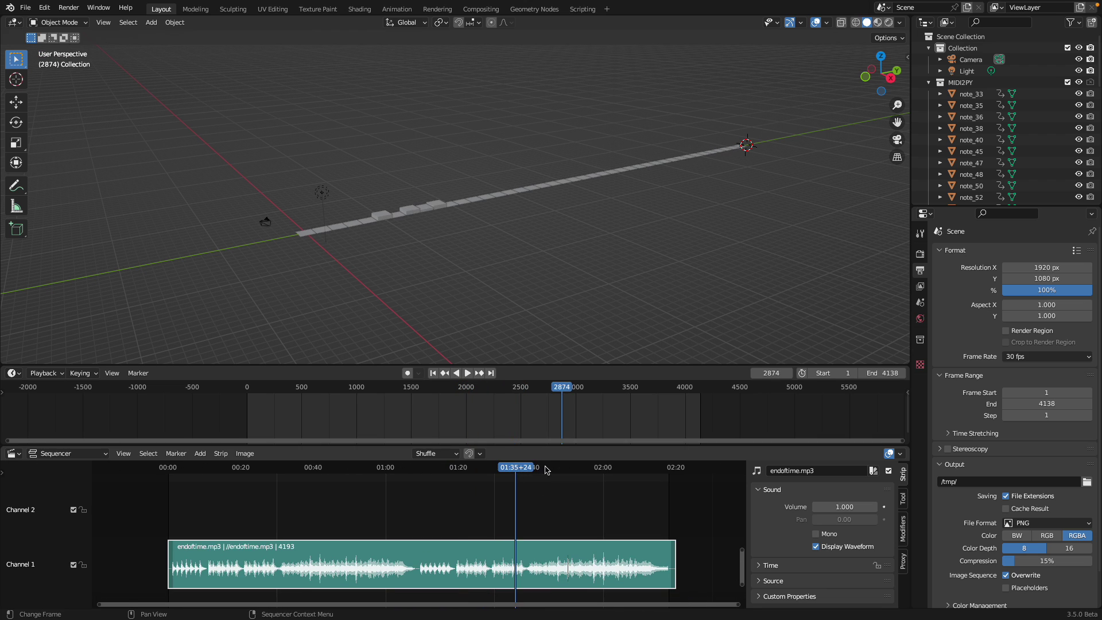
key(space)
middle_drag(467, 307, 435, 170)
key(space)
middle_drag(520, 332, 531, 365)
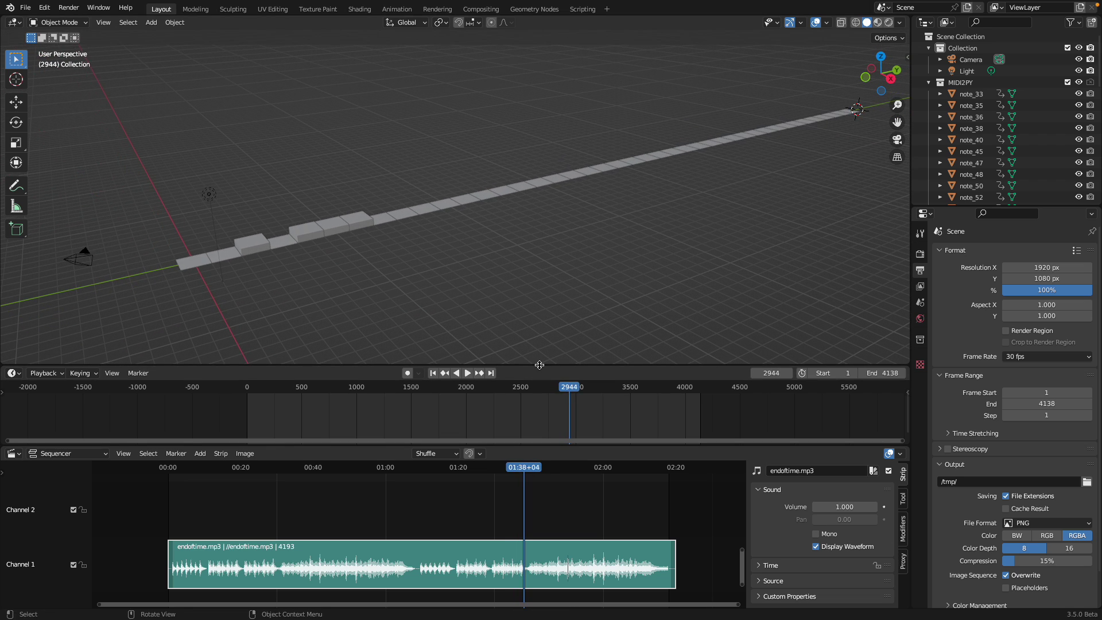
drag(540, 365, 538, 372)
drag(540, 448, 466, 453)
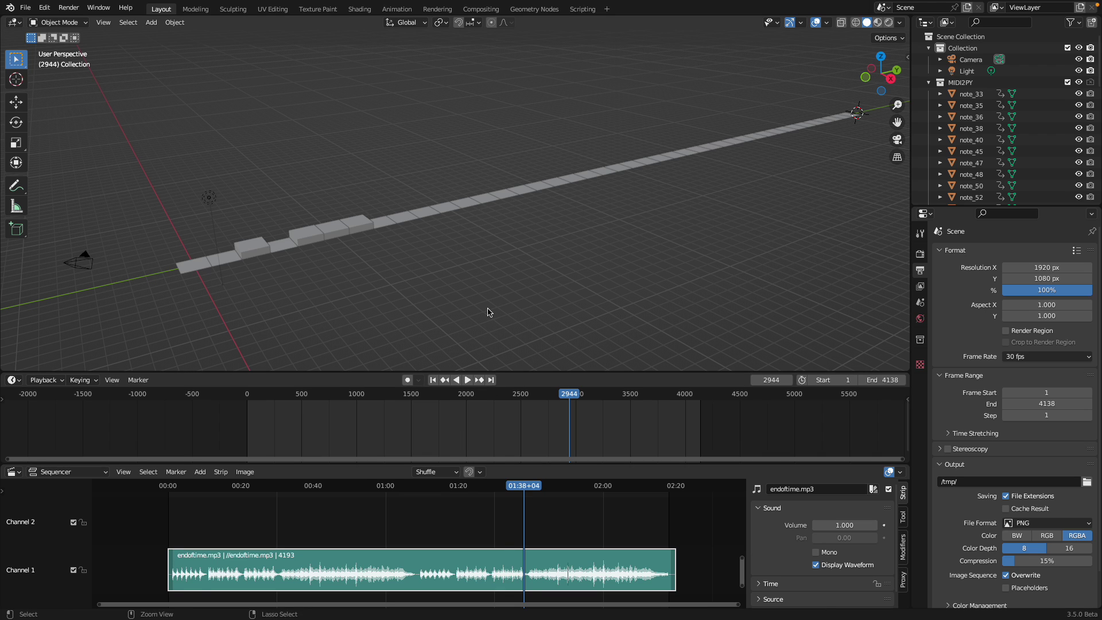
- Glance at the ChatGPT midiutil chat, then in Blender orbit the note cubes and set the playhead to frame 3292
key(super+Tab)
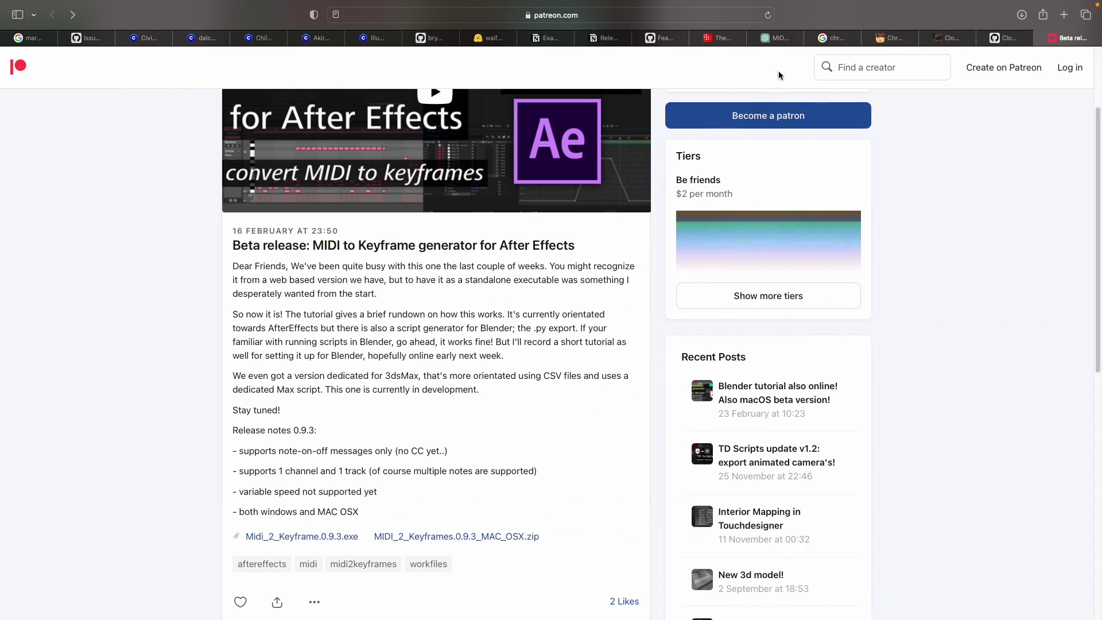
click(780, 38)
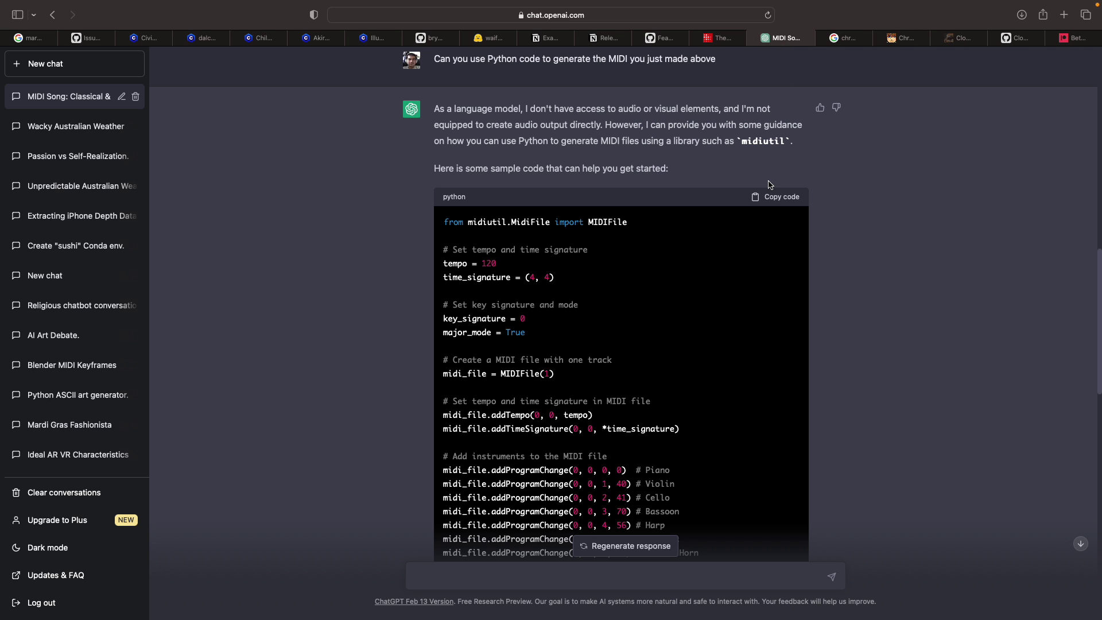
key(super+Tab)
mouse_move(419, 241)
middle_down()
mouse_move(626, 224)
mouse_move(401, 239)
middle_up()
click(566, 485)
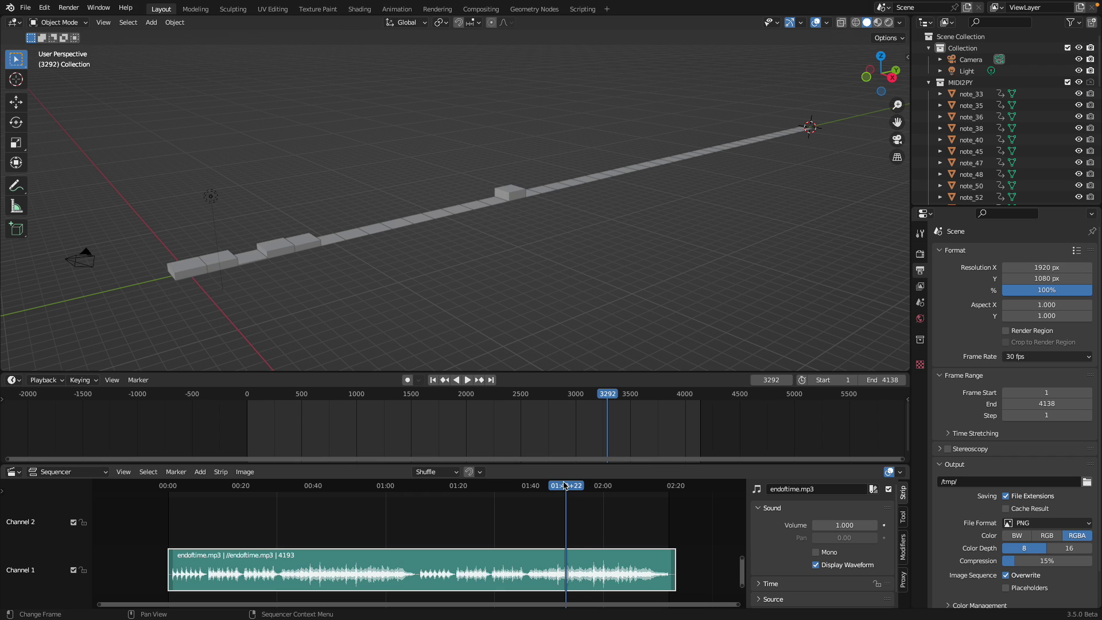
drag(546, 374, 543, 380)
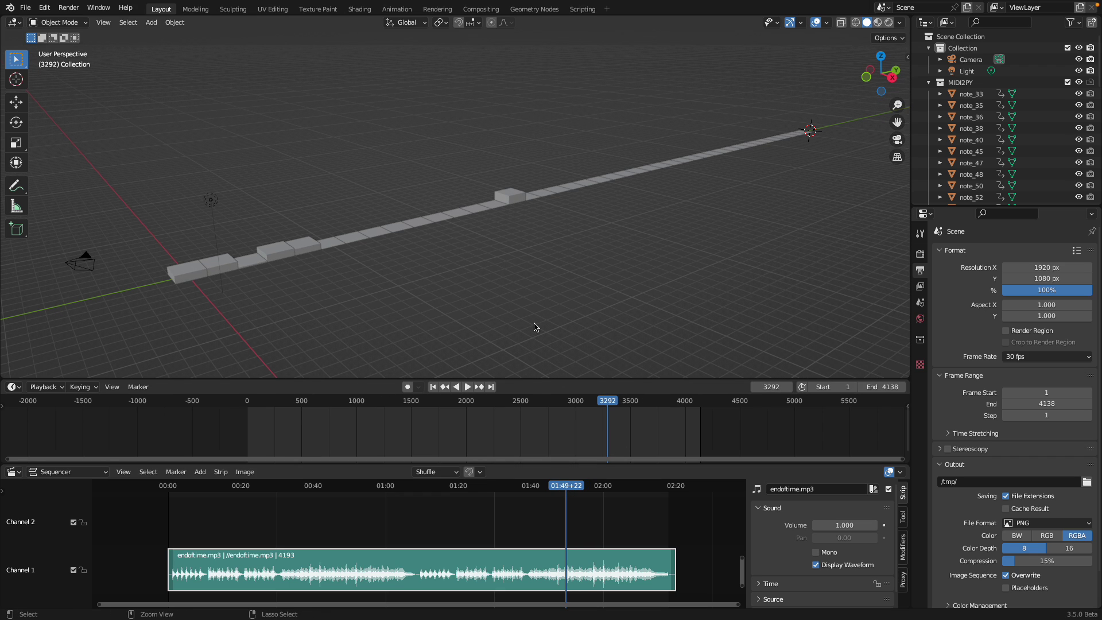
key(super+Tab)
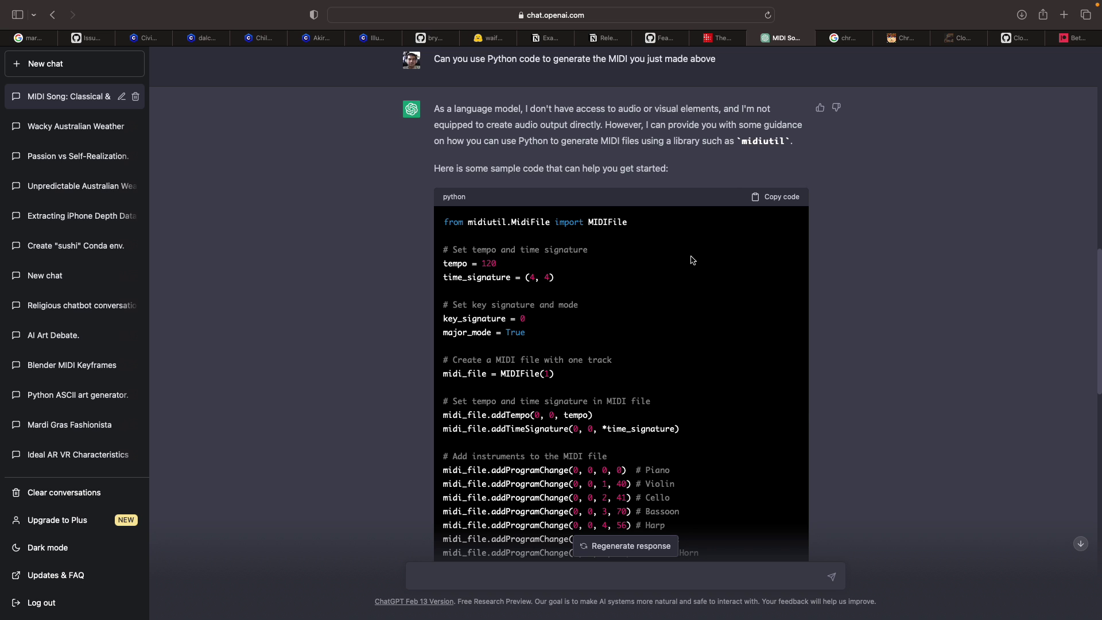
key(super+Tab)
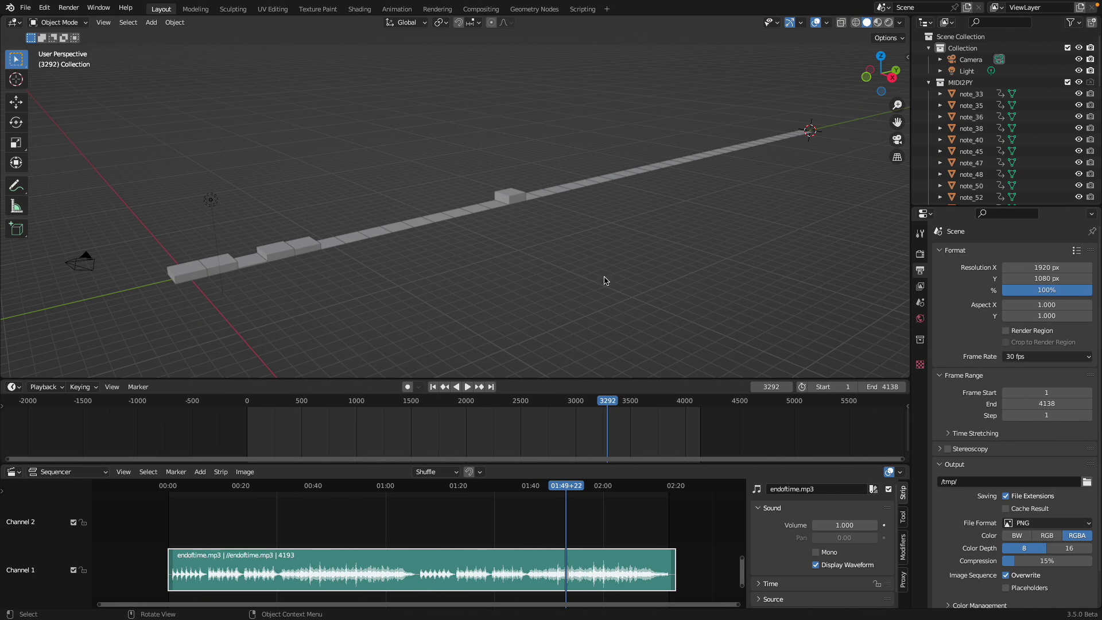
middle_drag(521, 289, 521, 296)
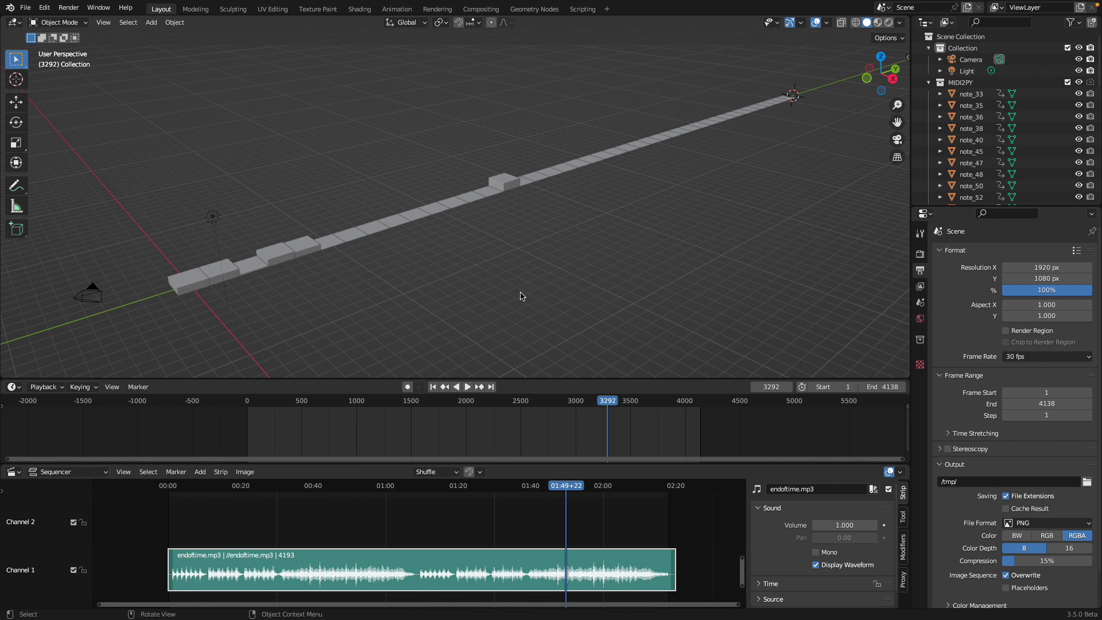
mouse_move(857, 4)
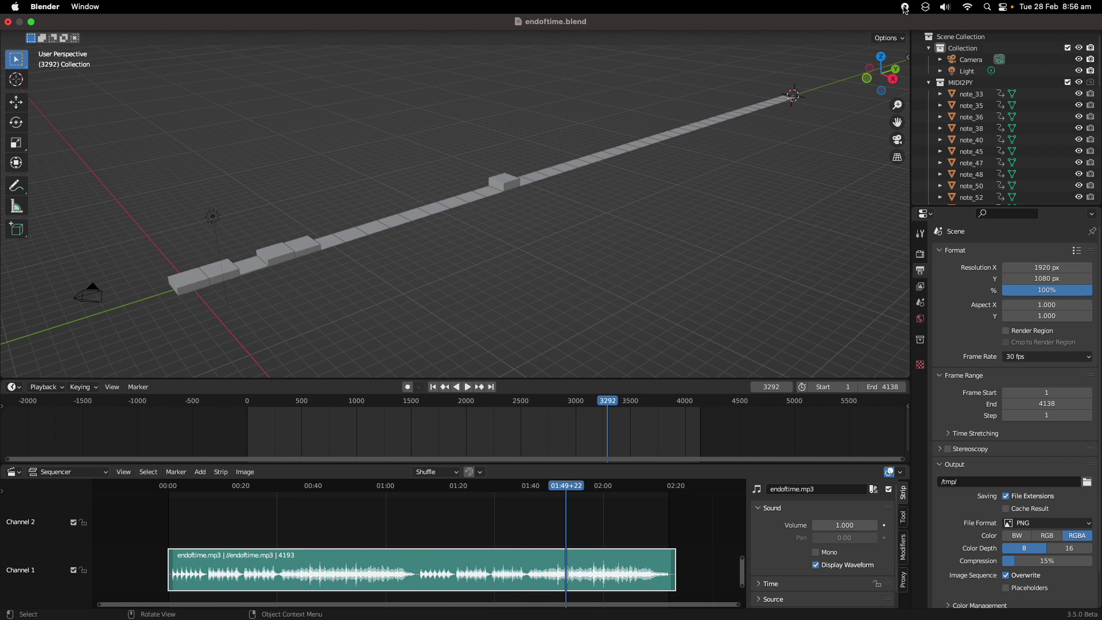